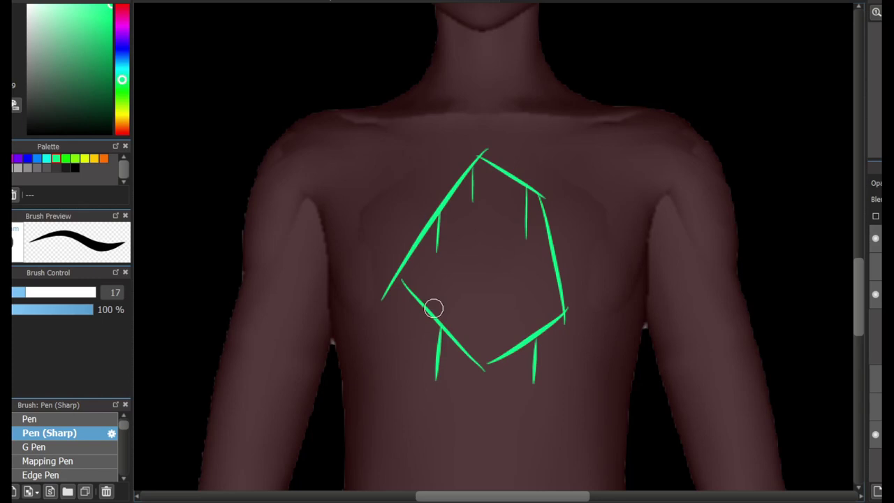
# Step: Add the inner edges of the angular chest emblem and sketch a small spider hanging from its apex
pyautogui.hotkey('ctrl', 'z')
pyautogui.moveTo(411, 275); pyautogui.dragTo(492, 383)
pyautogui.moveTo(417, 276); pyautogui.dragTo(478, 168)
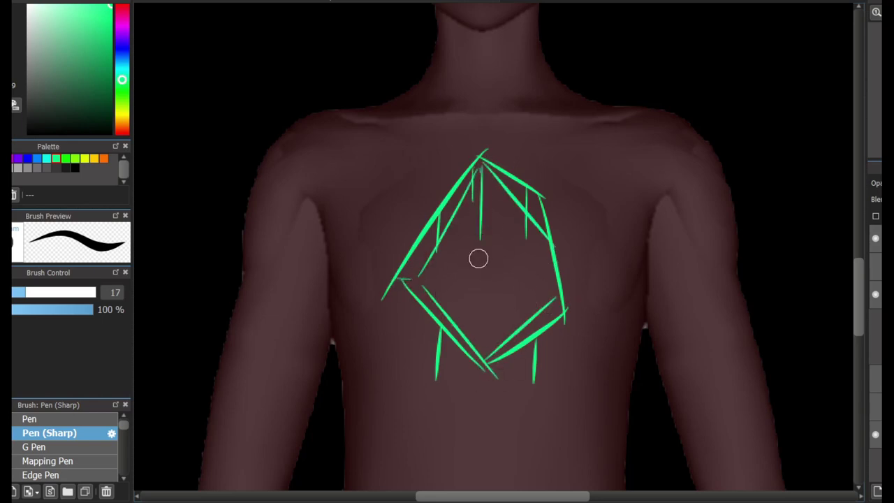
pyautogui.scroll(-3, 564, 302)
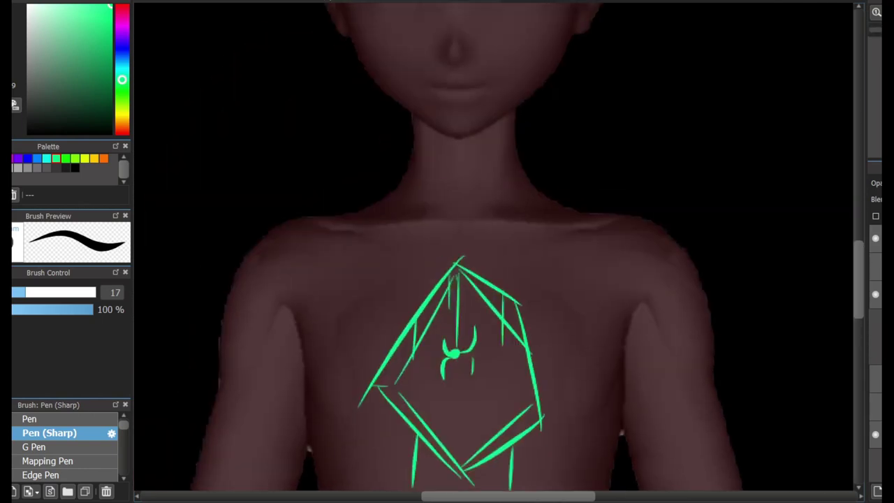
# Step: Sketch a layered shoulder guard with pointed tips over the figure's right-hand shoulder as seen in the view
pyautogui.scroll(5, 564, 302)
pyautogui.scroll(-5, 565, 302)
pyautogui.scroll(3, 564, 302)
pyautogui.moveTo(632, 28); pyautogui.dragTo(533, 251)
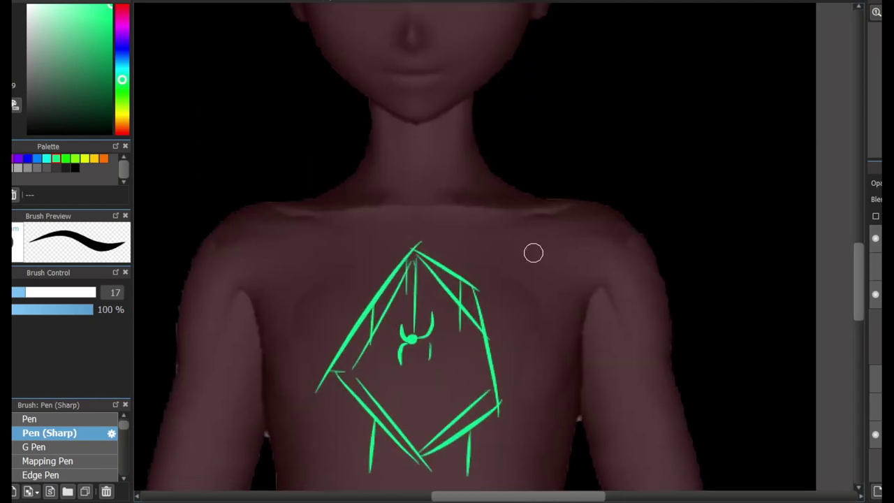
pyautogui.moveTo(495, 178)
pyautogui.mouseDown()
pyautogui.moveTo(630, 206)
pyautogui.moveTo(693, 239)
pyautogui.moveTo(756, 330)
pyautogui.mouseUp()
pyautogui.moveTo(663, 248); pyautogui.dragTo(768, 332)
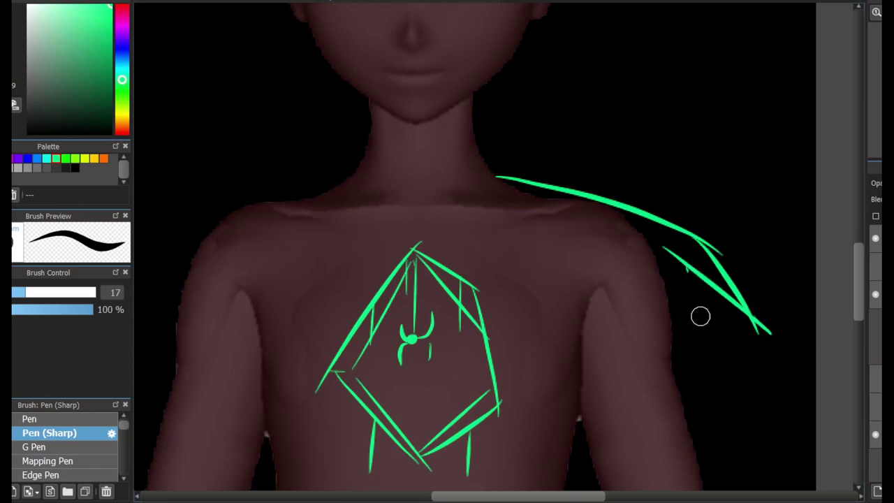
pyautogui.moveTo(580, 257); pyautogui.dragTo(709, 356)
# Step: Outline a narrow faceted nose piece on the face and draw brow lines sweeping up past both ears
pyautogui.moveTo(489, 209); pyautogui.dragTo(573, 481)
pyautogui.moveTo(476, 285); pyautogui.dragTo(483, 320)
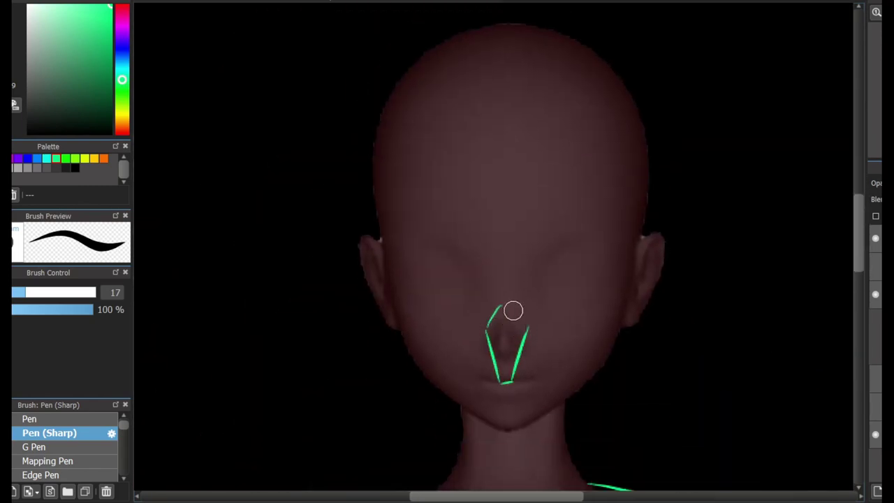
pyautogui.moveTo(327, 132); pyautogui.dragTo(499, 302)
pyautogui.moveTo(691, 167)
pyautogui.mouseDown()
pyautogui.moveTo(498, 303)
pyautogui.moveTo(704, 183)
pyautogui.mouseUp()
pyautogui.hotkey('ctrl', 'z')
pyautogui.moveTo(500, 304); pyautogui.dragTo(738, 107)
# Step: Draw the angular outline of a helmet around the top and sides of the head
pyautogui.scroll(5, 828, 175)
pyautogui.moveTo(380, 376)
pyautogui.mouseDown()
pyautogui.moveTo(393, 230)
pyautogui.moveTo(557, 152)
pyautogui.mouseUp()
pyautogui.moveTo(503, 161); pyautogui.dragTo(628, 208)
pyautogui.moveTo(619, 207); pyautogui.dragTo(649, 397)
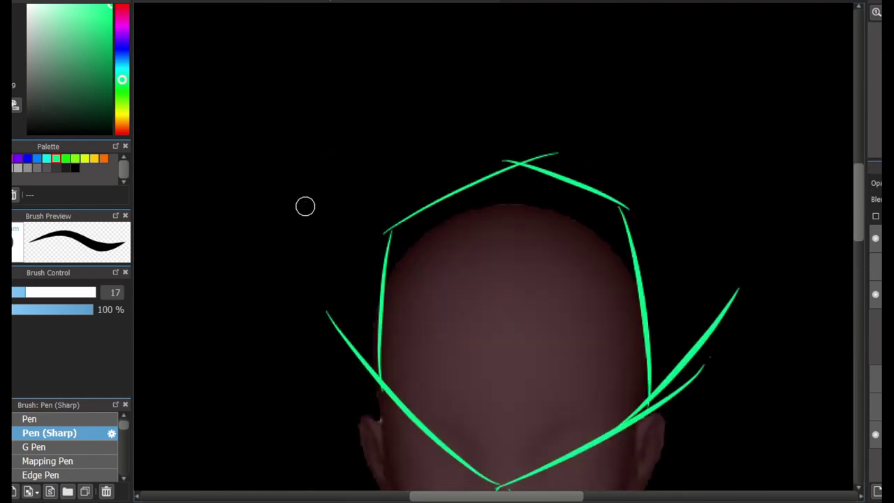
# Step: Add a pointed, ear-like fin to each side of the helmet
pyautogui.moveTo(305, 207); pyautogui.dragTo(360, 372)
pyautogui.moveTo(308, 205); pyautogui.dragTo(380, 258)
pyautogui.moveTo(636, 257); pyautogui.dragTo(712, 193)
pyautogui.moveTo(713, 193); pyautogui.dragTo(674, 369)
pyautogui.scroll(-12, 499, 252)
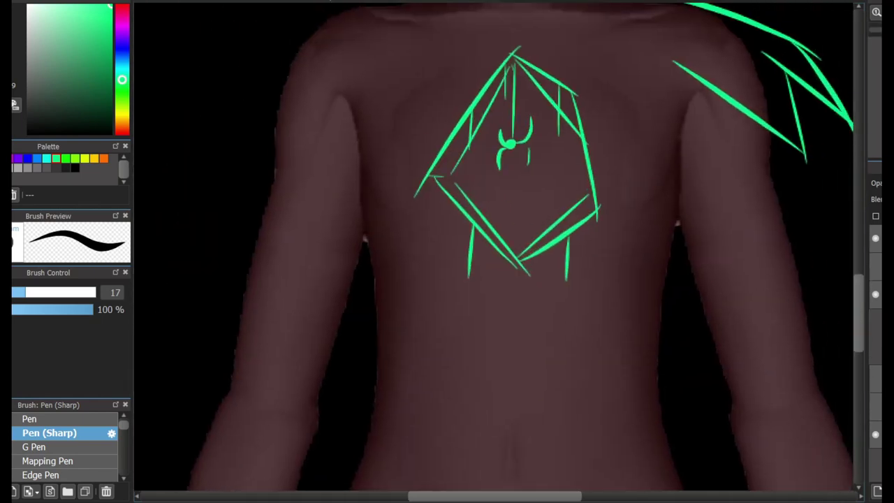
pyautogui.scroll(-2, 699, 222)
pyautogui.scroll(4, 698, 222)
pyautogui.hotkey('ctrl', 'z')
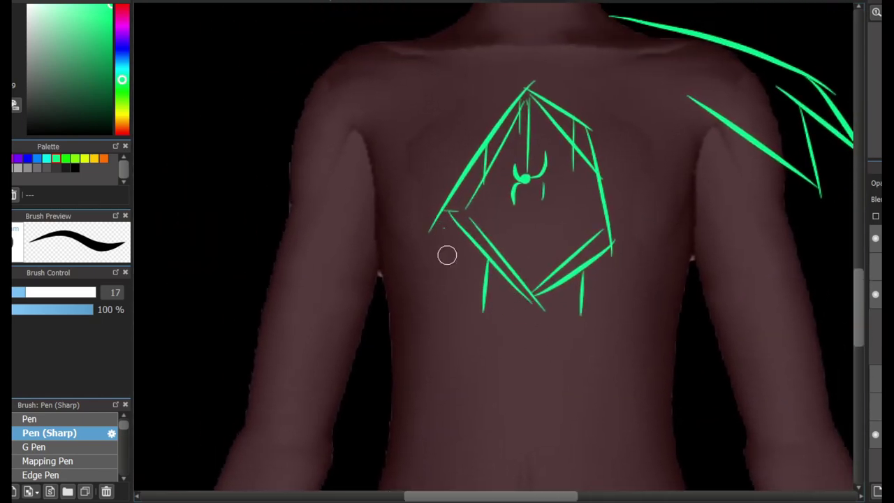
pyautogui.moveTo(434, 238)
pyautogui.mouseDown()
pyautogui.moveTo(545, 328)
pyautogui.moveTo(667, 241)
pyautogui.moveTo(455, 322)
pyautogui.mouseUp()
pyautogui.moveTo(477, 380); pyautogui.dragTo(664, 271)
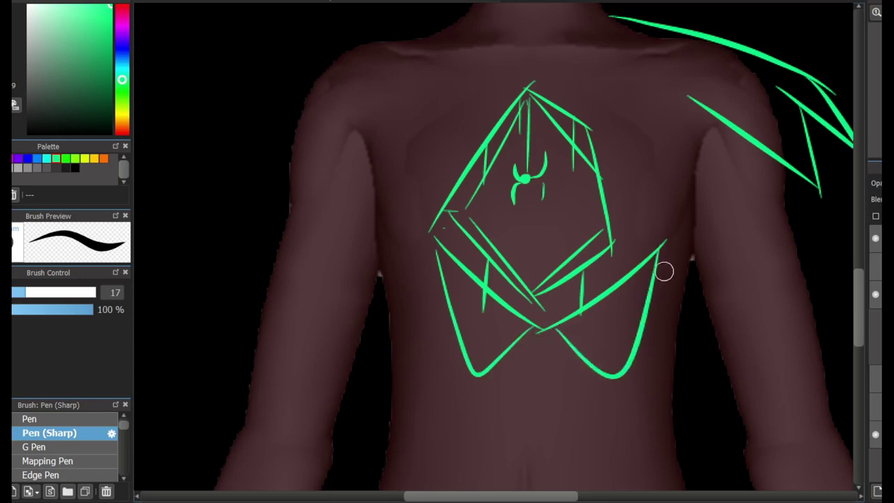
pyautogui.hotkey('ctrl', 'z')
# Step: Draw a loose curved outline around the whole chest emblem, tapering to a point below it
pyautogui.moveTo(415, 223); pyautogui.dragTo(581, 364)
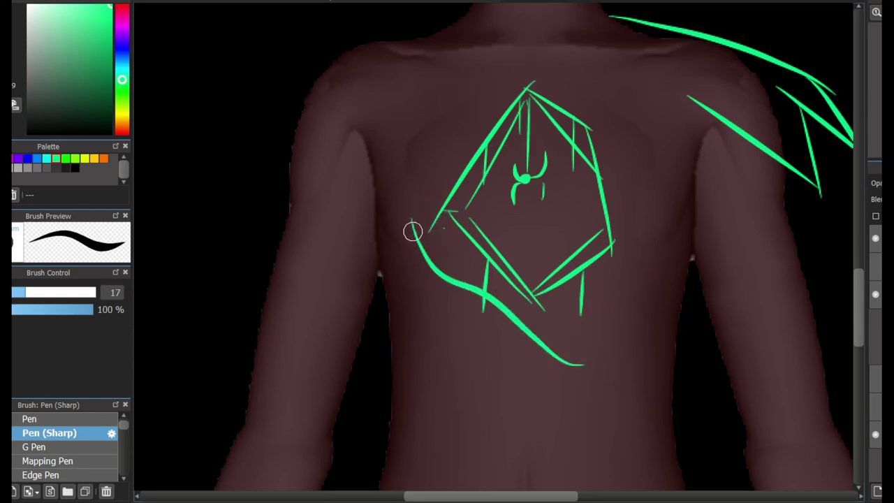
pyautogui.moveTo(412, 230)
pyautogui.mouseDown()
pyautogui.moveTo(624, 129)
pyautogui.moveTo(549, 349)
pyautogui.mouseUp()
pyautogui.scroll(5, 549, 349)
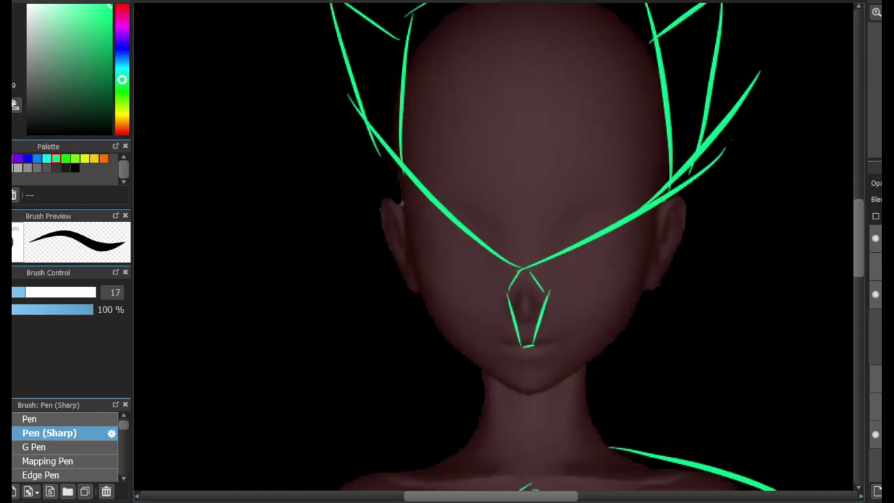
# Step: Sketch a matching layered, pointed shoulder guard over the viewer's left shoulder
pyautogui.scroll(-3, 549, 350)
pyautogui.scroll(-3, 448, 90)
pyautogui.moveTo(447, 89)
pyautogui.mouseDown()
pyautogui.moveTo(296, 152)
pyautogui.moveTo(248, 213)
pyautogui.mouseUp()
pyautogui.moveTo(297, 183); pyautogui.dragTo(273, 245)
pyautogui.moveTo(273, 248); pyautogui.dragTo(418, 201)
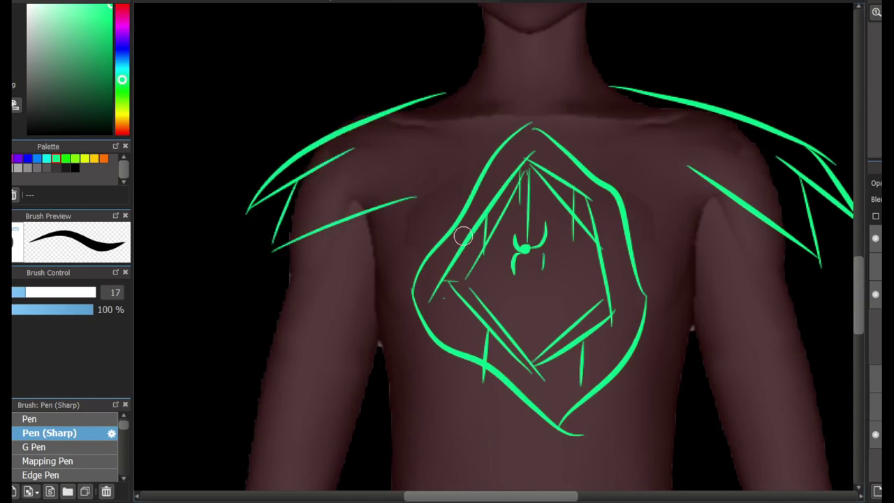
# Step: Draw an elbow band on the viewer's left arm and the two upper-arm sleeve lines leading to it
pyautogui.scroll(-3, 463, 233)
pyautogui.moveTo(237, 420); pyautogui.dragTo(339, 434)
pyautogui.moveTo(248, 375)
pyautogui.mouseDown()
pyautogui.moveTo(327, 414)
pyautogui.moveTo(385, 231)
pyautogui.mouseUp()
pyautogui.moveTo(291, 150); pyautogui.dragTo(246, 367)
# Step: Draw both forearm edges below the elbow band on the viewer's left arm
pyautogui.scroll(-3, 236, 304)
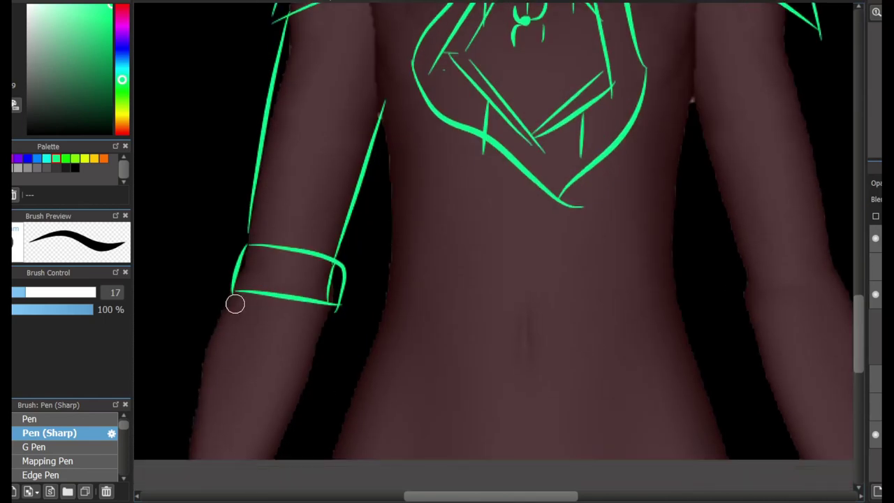
pyautogui.moveTo(239, 301); pyautogui.dragTo(192, 457)
pyautogui.moveTo(335, 311); pyautogui.dragTo(272, 458)
# Step: Draw a matching elbow band and forearm edges on the viewer's right arm
pyautogui.hscroll(5, 489, 280)
pyautogui.moveTo(591, 288)
pyautogui.mouseDown()
pyautogui.moveTo(582, 266)
pyautogui.moveTo(686, 276)
pyautogui.mouseUp()
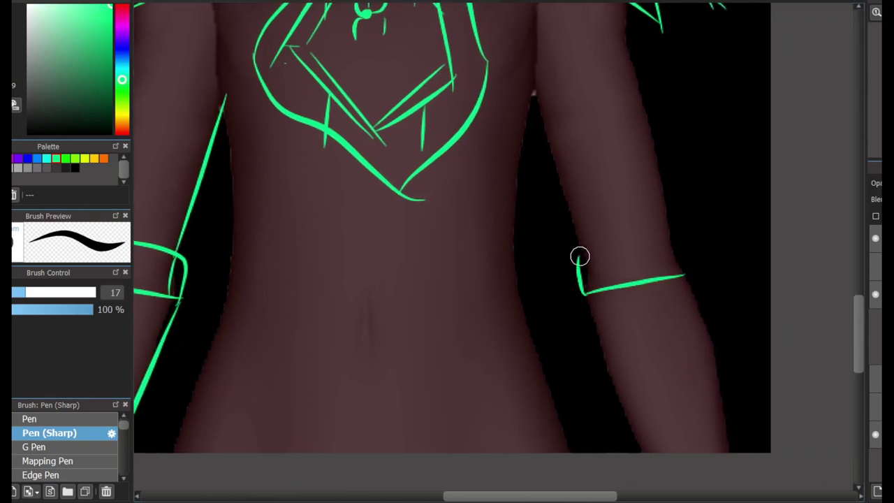
pyautogui.moveTo(581, 256); pyautogui.dragTo(686, 276)
pyautogui.moveTo(583, 257); pyautogui.dragTo(643, 452)
pyautogui.moveTo(686, 276)
pyautogui.mouseDown()
pyautogui.moveTo(692, 440)
pyautogui.moveTo(720, 453)
pyautogui.mouseUp()
# Step: Draw the outer and inner upper-arm sleeve lines on the viewer's right arm down to its elbow band
pyautogui.scroll(5, 848, 324)
pyautogui.moveTo(623, 197); pyautogui.dragTo(661, 420)
pyautogui.moveTo(580, 444); pyautogui.dragTo(539, 252)
pyautogui.hotkey('ctrl', 'z')
# Step: Draw a slanting line from each armpit down the side of the torso
pyautogui.moveTo(545, 159)
pyautogui.mouseDown()
pyautogui.moveTo(506, 338)
pyautogui.moveTo(521, 364)
pyautogui.mouseUp()
pyautogui.moveTo(202, 183)
pyautogui.mouseDown()
pyautogui.moveTo(243, 411)
pyautogui.moveTo(236, 399)
pyautogui.mouseUp()
pyautogui.hotkey('ctrl', 'z')
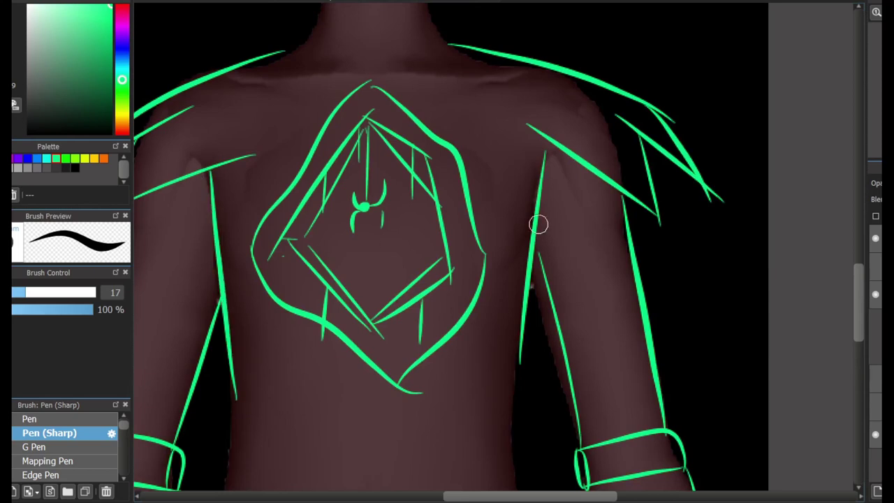
# Step: Add two curved bands beneath the shoulder guard on each upper arm
pyautogui.moveTo(537, 226)
pyautogui.mouseDown()
pyautogui.moveTo(567, 174)
pyautogui.moveTo(615, 181)
pyautogui.mouseUp()
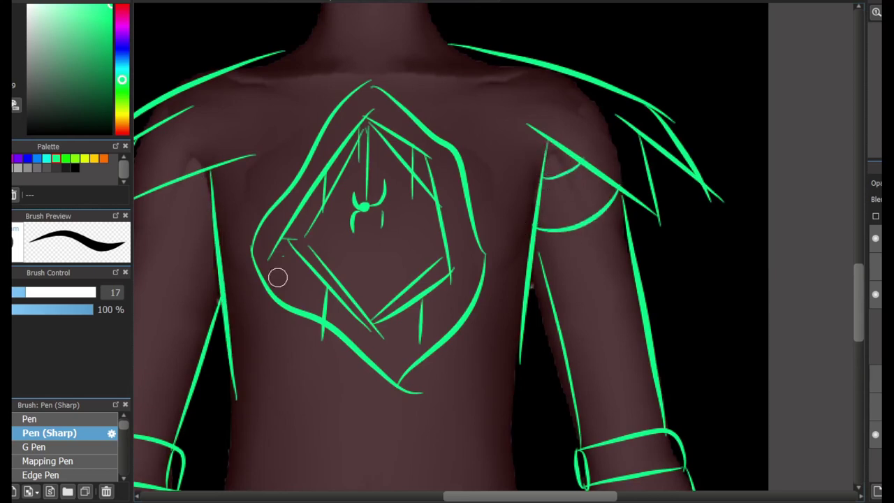
pyautogui.hscroll(-3, 341, 288)
pyautogui.moveTo(265, 184); pyautogui.dragTo(302, 205)
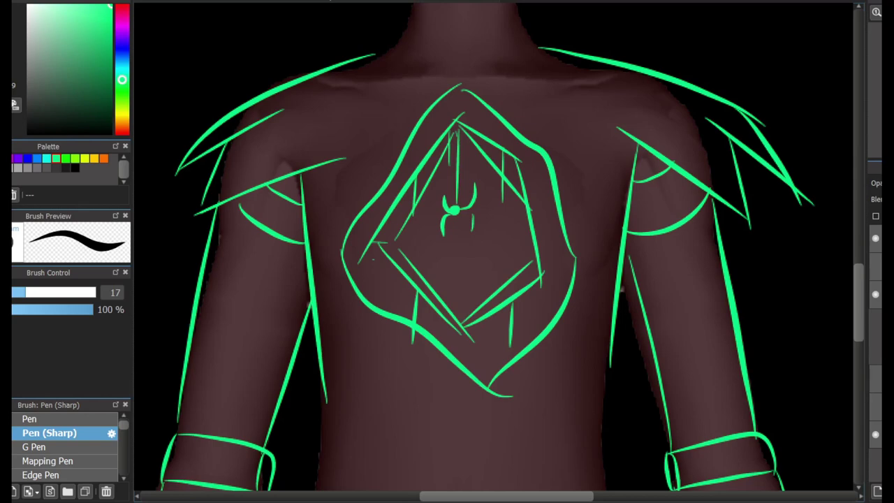
# Step: Connect both shoulder guards to the upper chest with slanting lines meeting near the emblem's apex
pyautogui.scroll(-2, 434, 257)
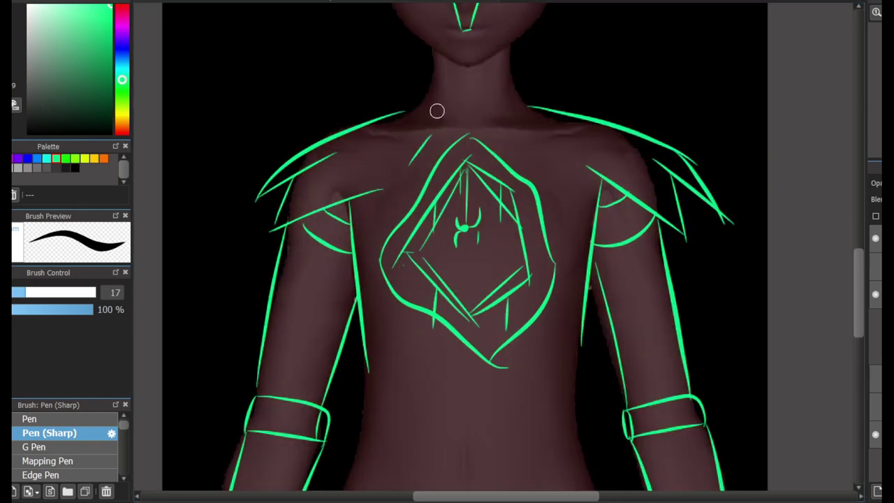
pyautogui.scroll(2, 437, 111)
pyautogui.moveTo(343, 202); pyautogui.dragTo(492, 147)
pyautogui.moveTo(493, 147); pyautogui.dragTo(645, 174)
pyautogui.hotkey('ctrl', 'z')
pyautogui.moveTo(495, 147); pyautogui.dragTo(653, 210)
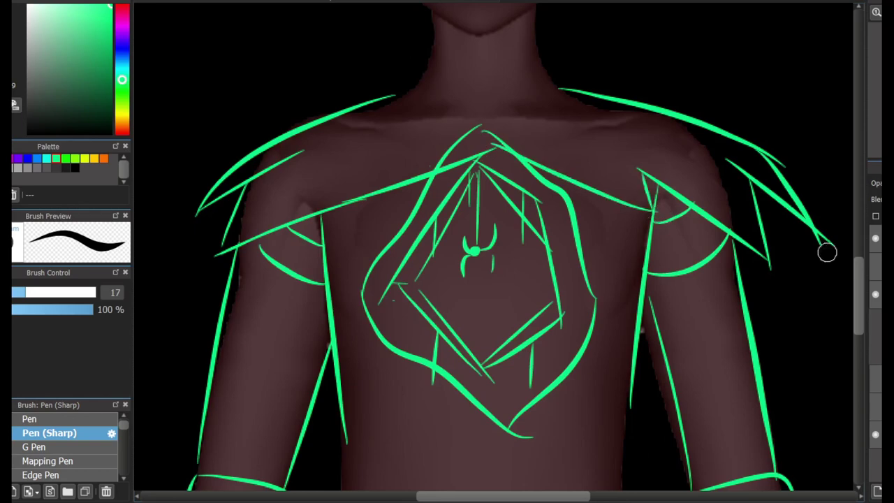
# Step: Sketch a wide V-shaped collar with pointed, flared ends at the base of the neck
pyautogui.scroll(5, 827, 252)
pyautogui.moveTo(510, 287)
pyautogui.mouseDown()
pyautogui.moveTo(684, 233)
pyautogui.moveTo(635, 279)
pyautogui.mouseUp()
pyautogui.moveTo(510, 286)
pyautogui.mouseDown()
pyautogui.moveTo(379, 244)
pyautogui.moveTo(394, 283)
pyautogui.mouseUp()
pyautogui.moveTo(406, 273); pyautogui.dragTo(589, 250)
pyautogui.hotkey('ctrl', 'z')
pyautogui.moveTo(453, 239)
pyautogui.mouseDown()
pyautogui.moveTo(509, 247)
pyautogui.moveTo(586, 255)
pyautogui.mouseUp()
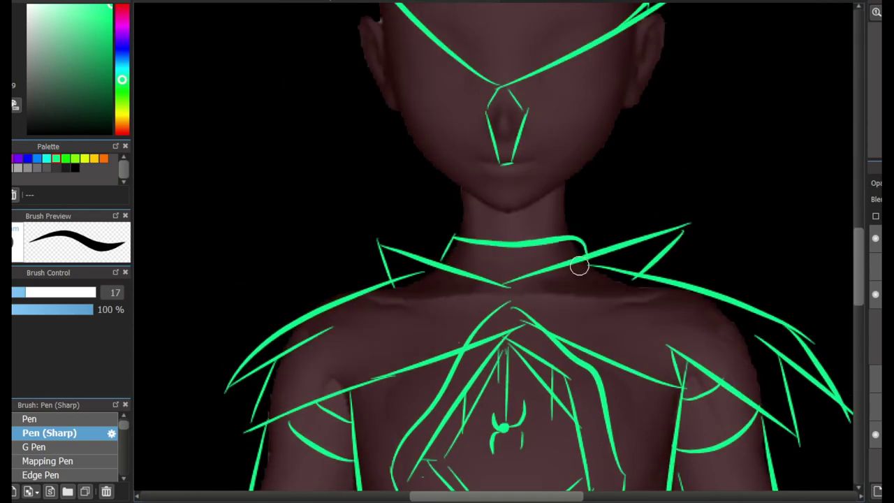
pyautogui.hotkey('ctrl', 'z')
# Step: Outline both sides of the mask from the ears to the chin and double the viewer's left brow line
pyautogui.scroll(-3, 579, 265)
pyautogui.scroll(5, 607, 202)
pyautogui.moveTo(466, 387); pyautogui.dragTo(598, 208)
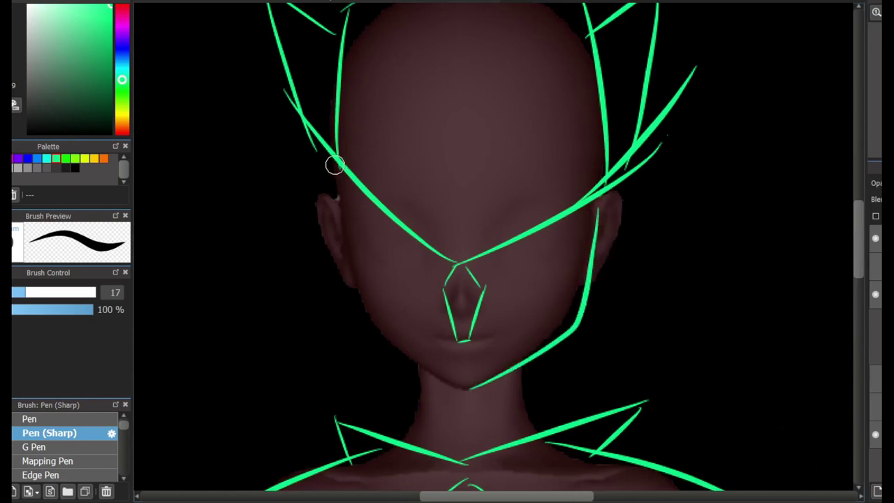
pyautogui.moveTo(338, 168); pyautogui.dragTo(461, 387)
pyautogui.hotkey('ctrl', 'z')
pyautogui.moveTo(339, 197); pyautogui.dragTo(462, 389)
pyautogui.moveTo(454, 258); pyautogui.dragTo(300, 125)
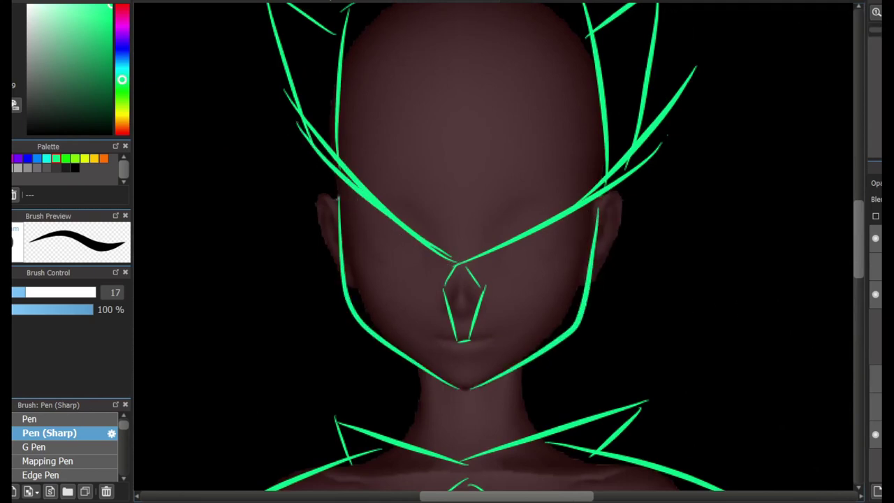
# Step: Sketch a small round eye between two short vertical lines under the viewer's left brow
pyautogui.scroll(2, 412, 118)
pyautogui.moveTo(255, 144); pyautogui.dragTo(260, 255)
pyautogui.moveTo(361, 183); pyautogui.dragTo(362, 250)
pyautogui.moveTo(300, 185)
pyautogui.mouseDown()
pyautogui.moveTo(286, 182)
pyautogui.moveTo(307, 192)
pyautogui.moveTo(311, 213)
pyautogui.mouseUp()
pyautogui.hotkey('ctrl', 'z')
pyautogui.hotkey('ctrl', 'z')
pyautogui.hotkey('ctrl', 'z')
pyautogui.hotkey('ctrl', 'z')
# Step: Draw a wide belt across the waist with two inward-slanting lines running down from it
pyautogui.scroll(-3, 329, 240)
pyautogui.scroll(3, 447, 279)
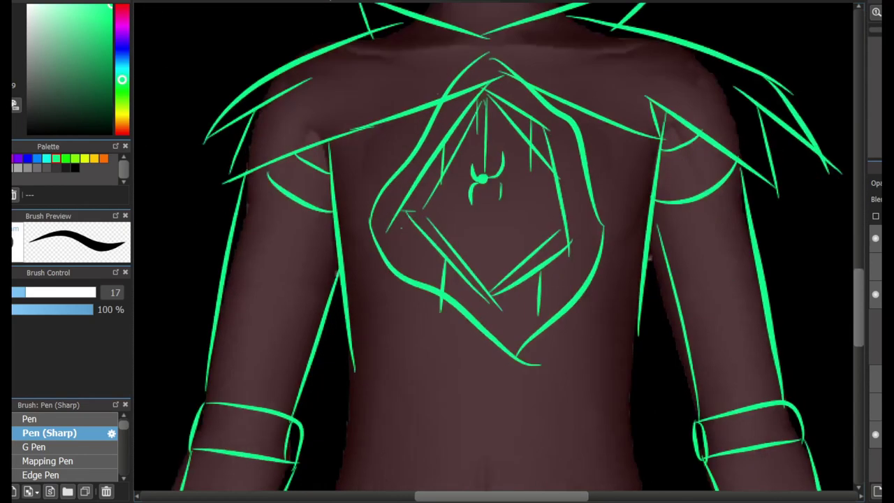
pyautogui.scroll(-3, 696, 157)
pyautogui.moveTo(341, 285); pyautogui.dragTo(640, 281)
pyautogui.moveTo(526, 454); pyautogui.dragTo(584, 353)
pyautogui.moveTo(341, 352); pyautogui.dragTo(301, 456)
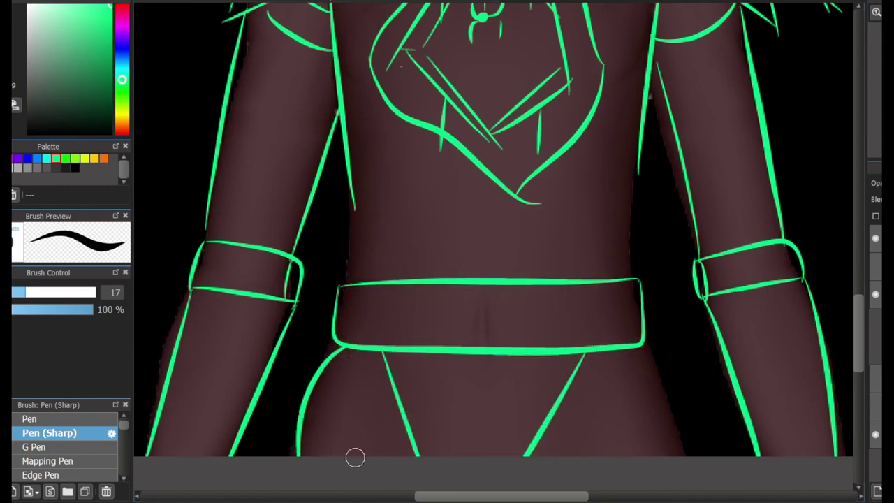
pyautogui.moveTo(389, 386); pyautogui.dragTo(369, 455)
pyautogui.hotkey('ctrl', 'z')
pyautogui.hotkey('ctrl', 'z')
pyautogui.hotkey('ctrl', 'z')
# Step: Draw a curved hip line from each end of the belt down to the canvas edge
pyautogui.moveTo(644, 348); pyautogui.dragTo(670, 456)
pyautogui.moveTo(338, 347); pyautogui.dragTo(320, 454)
pyautogui.hotkey('ctrl', 'z')
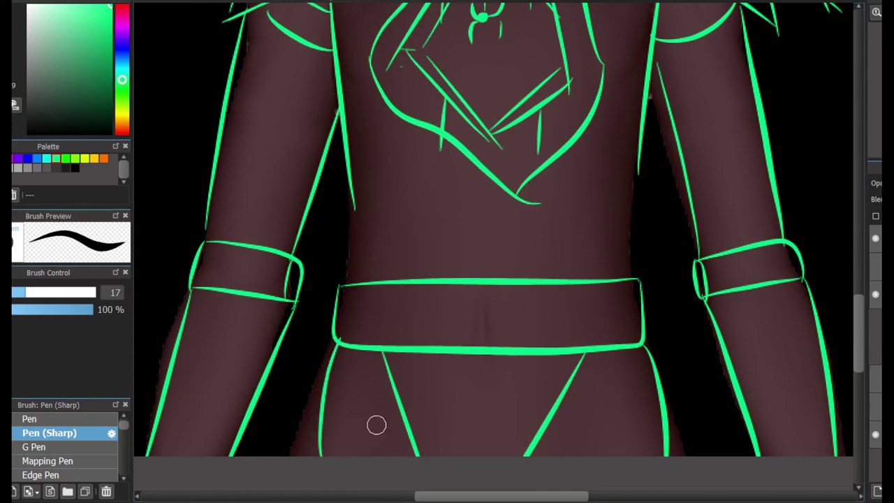
# Step: Add wavy lengthwise detail lines inside both upper-arm sleeves
pyautogui.scroll(10, 376, 426)
pyautogui.scroll(-5, 375, 426)
pyautogui.scroll(-8, 315, 351)
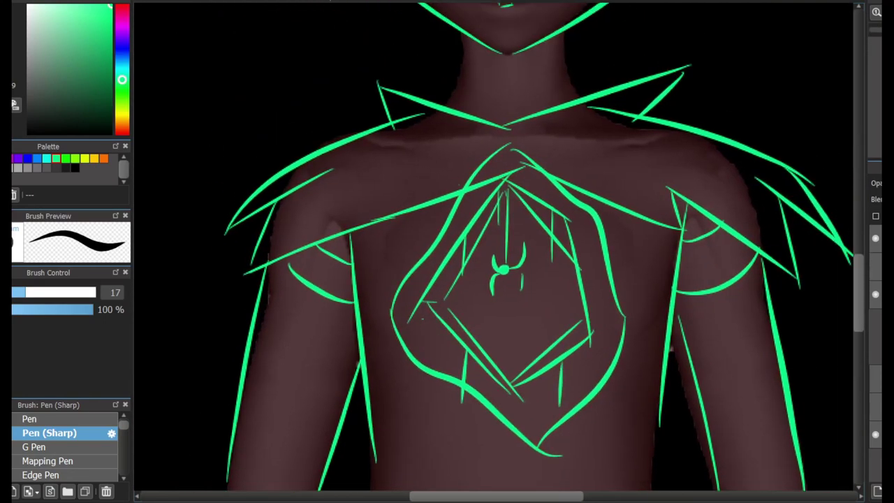
pyautogui.scroll(6, 315, 351)
pyautogui.moveTo(306, 364); pyautogui.dragTo(311, 292)
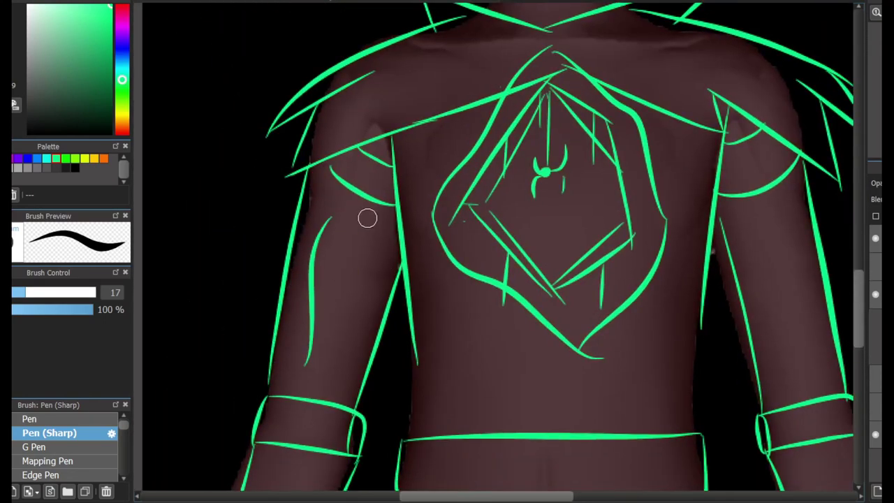
pyautogui.moveTo(366, 214); pyautogui.dragTo(344, 330)
pyautogui.moveTo(800, 210); pyautogui.dragTo(775, 308)
pyautogui.moveTo(760, 255); pyautogui.dragTo(761, 356)
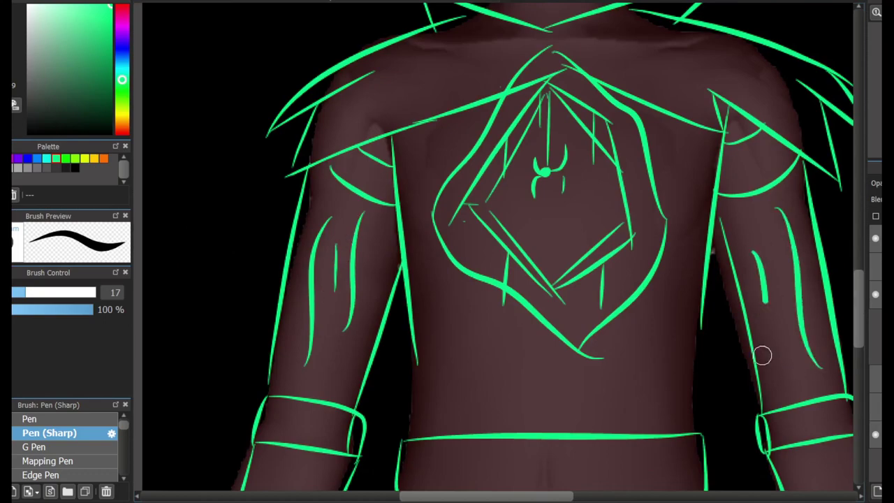
# Step: Add lengthwise detail lines inside both forearms below the elbow bands
pyautogui.scroll(-6, 761, 356)
pyautogui.moveTo(761, 239); pyautogui.dragTo(800, 359)
pyautogui.moveTo(803, 217); pyautogui.dragTo(826, 364)
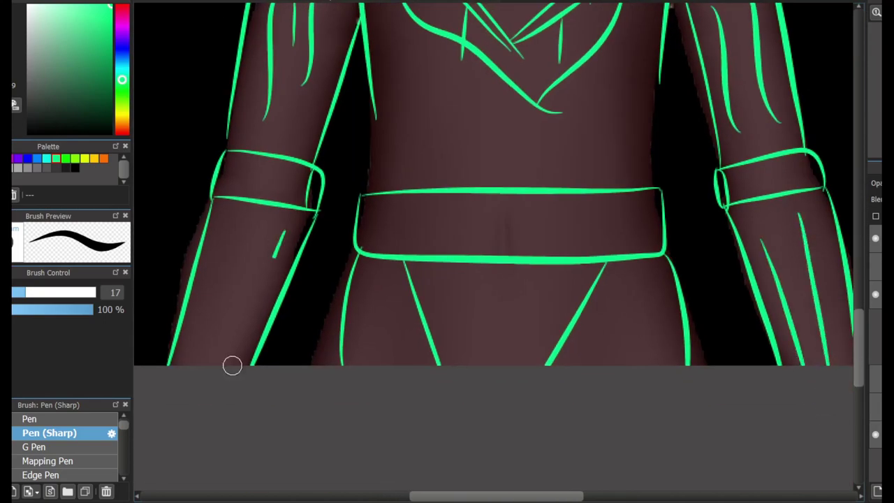
pyautogui.moveTo(279, 231); pyautogui.dragTo(231, 367)
pyautogui.moveTo(227, 230); pyautogui.dragTo(206, 364)
# Step: Draw a second V-shaped brow line across the forehead and join it to the lower one with a short vertical line
pyautogui.scroll(8, 496, 251)
pyautogui.scroll(5, 796, 138)
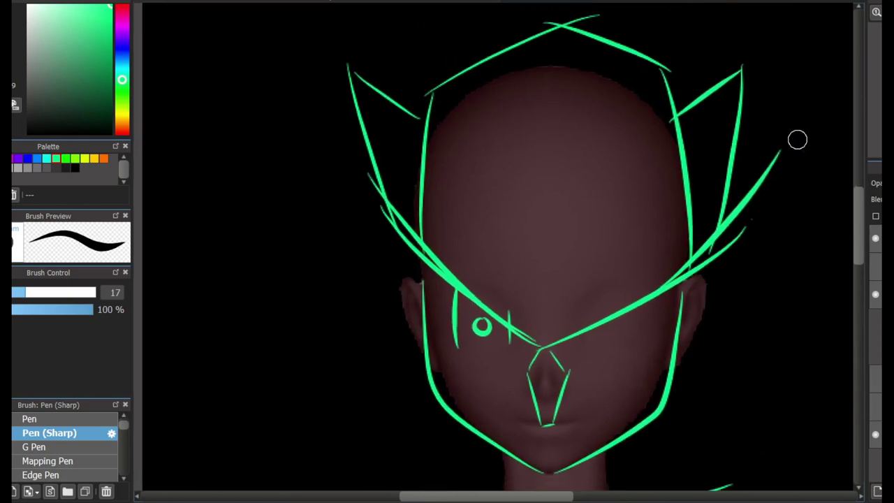
pyautogui.moveTo(549, 291); pyautogui.dragTo(688, 214)
pyautogui.moveTo(543, 289); pyautogui.dragTo(423, 202)
pyautogui.hotkey('ctrl', 'z')
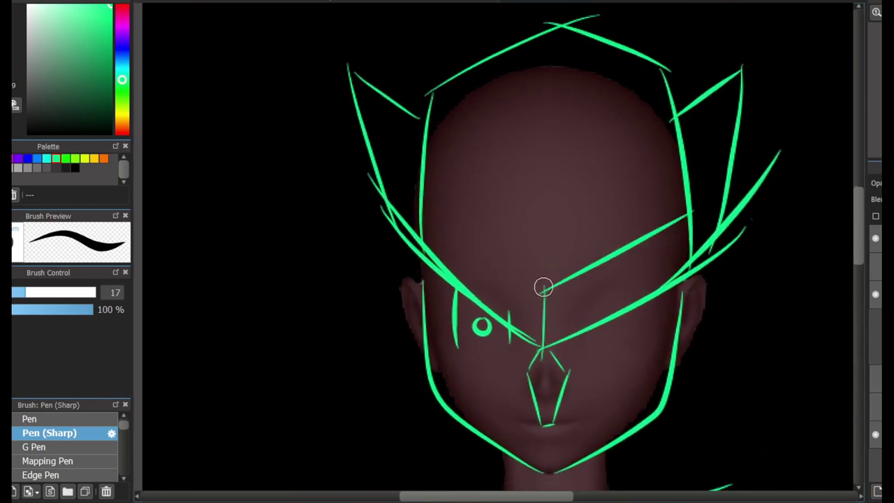
pyautogui.moveTo(542, 286)
pyautogui.mouseDown()
pyautogui.moveTo(423, 203)
pyautogui.moveTo(543, 288)
pyautogui.mouseUp()
pyautogui.hotkey('ctrl', 'z')
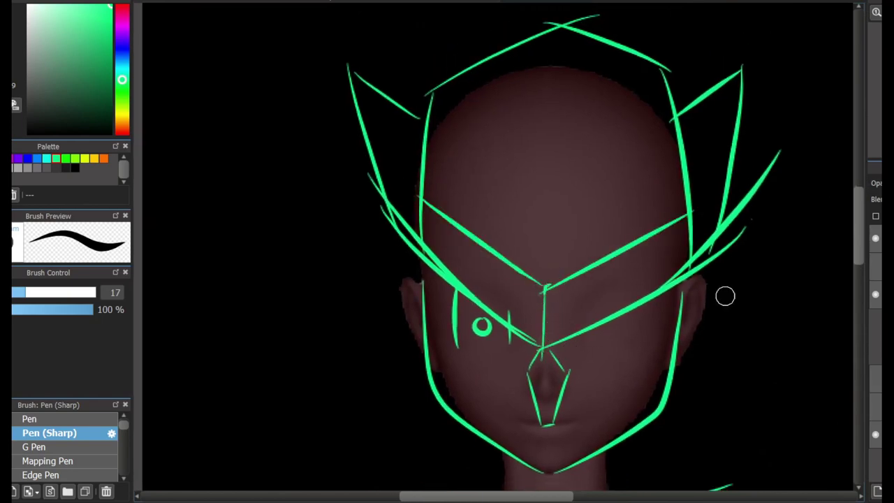
# Step: Thicken the edges of the angular chest emblem with heavier strokes
pyautogui.scroll(-10, 725, 296)
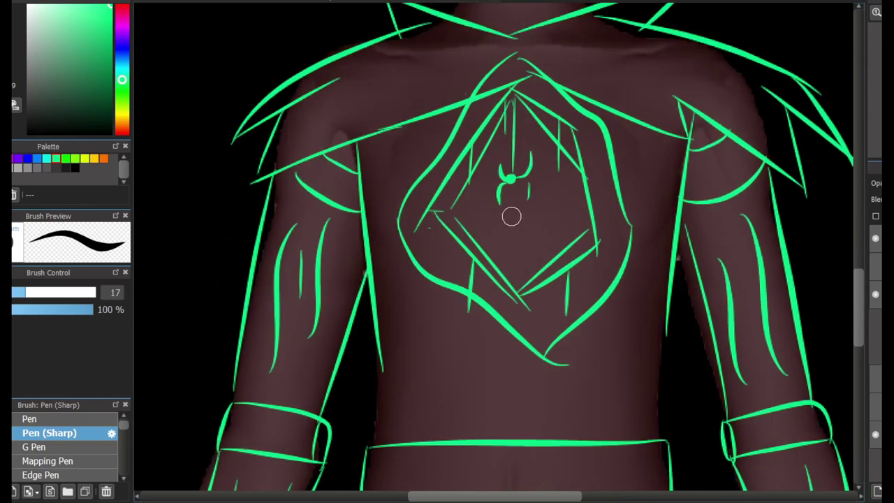
pyautogui.moveTo(444, 202)
pyautogui.mouseDown()
pyautogui.moveTo(508, 95)
pyautogui.moveTo(520, 302)
pyautogui.mouseUp()
pyautogui.moveTo(603, 225); pyautogui.dragTo(519, 307)
pyautogui.moveTo(580, 129); pyautogui.dragTo(608, 233)
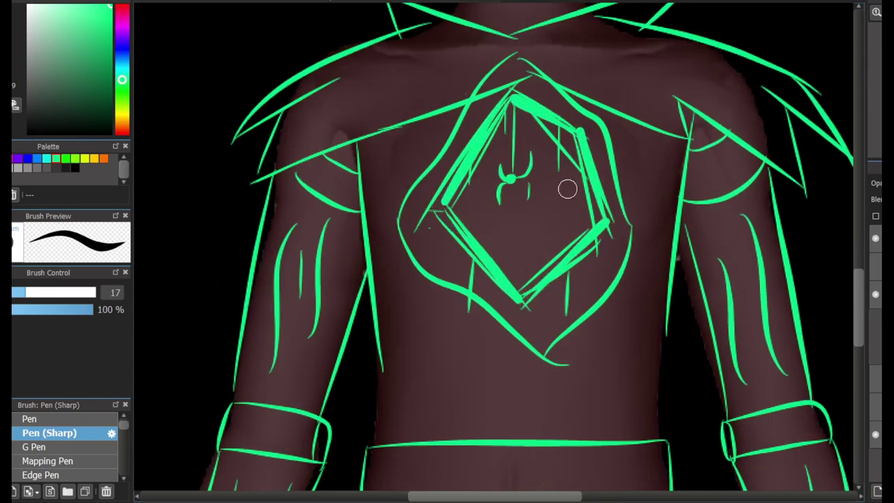
pyautogui.scroll(8, 493, 251)
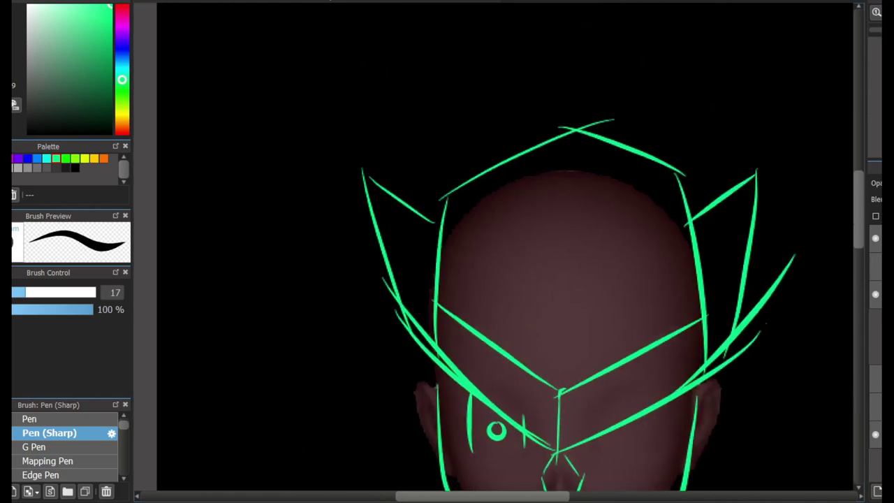
# Step: Draw a riveted green panel above the belt at the drawing's right side of the waist, with small dots along its edges
pyautogui.scroll(-10, 493, 251)
pyautogui.moveTo(555, 353)
pyautogui.mouseDown()
pyautogui.moveTo(695, 241)
pyautogui.moveTo(633, 348)
pyautogui.mouseUp()
pyautogui.hotkey('ctrl', 'z')
pyautogui.moveTo(644, 243); pyautogui.dragTo(692, 242)
pyautogui.moveTo(694, 238); pyautogui.dragTo(693, 363)
pyautogui.click(643, 327)
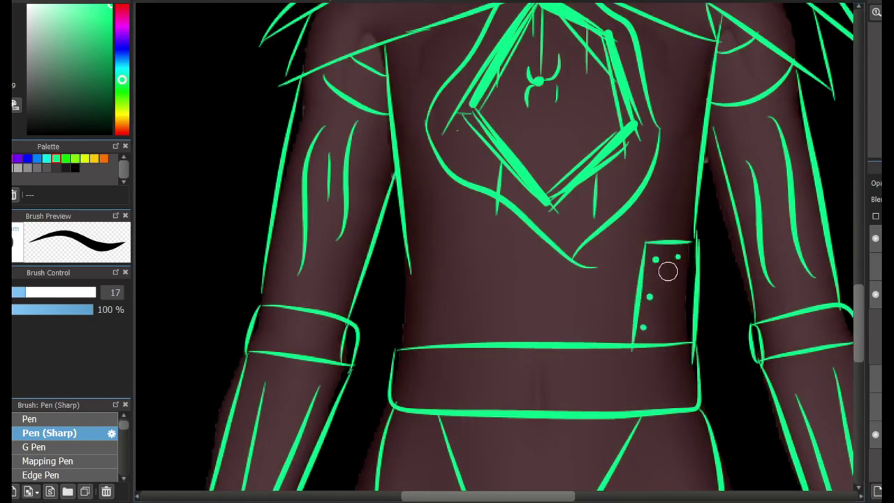
# Step: Switch to blue and draw a riveted plate on the outer forearm at the drawing's left side
pyautogui.scroll(-2, 508, 283)
pyautogui.scroll(2, 350, 352)
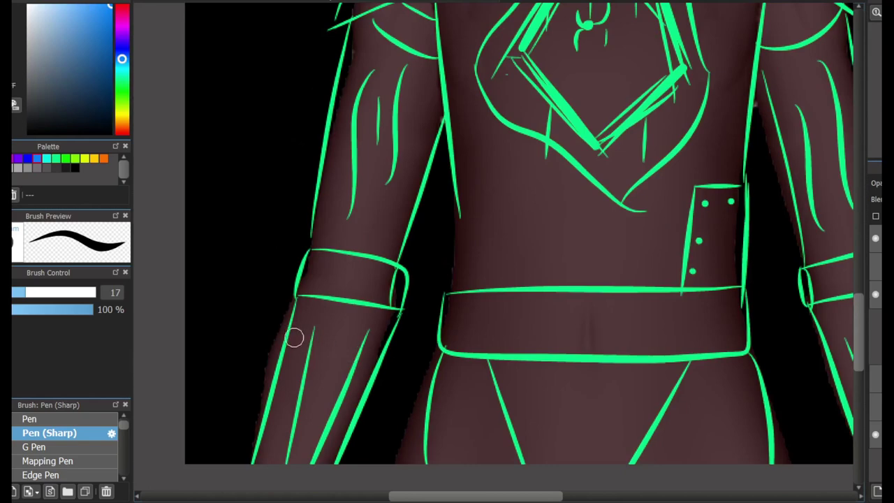
pyautogui.moveTo(294, 337); pyautogui.dragTo(285, 419)
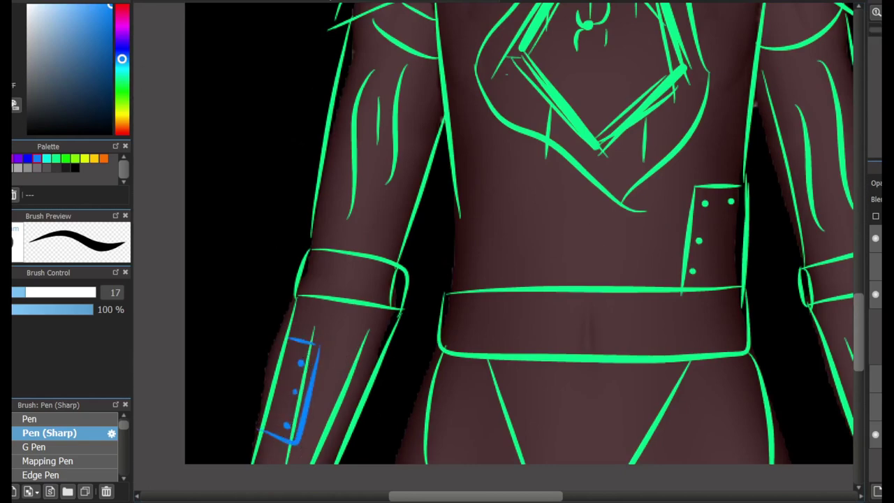
pyautogui.scroll(-3, 461, 314)
# Step: Draw two blue bands with rivet dots across the upper arm at the drawing's right side
pyautogui.scroll(3, 490, 338)
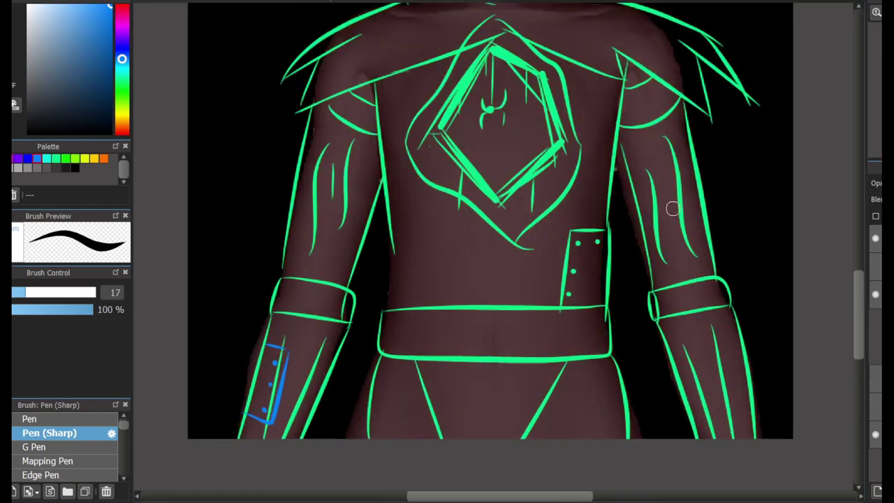
pyautogui.hotkey('ctrl', 'z')
pyautogui.hotkey('ctrl', 'z')
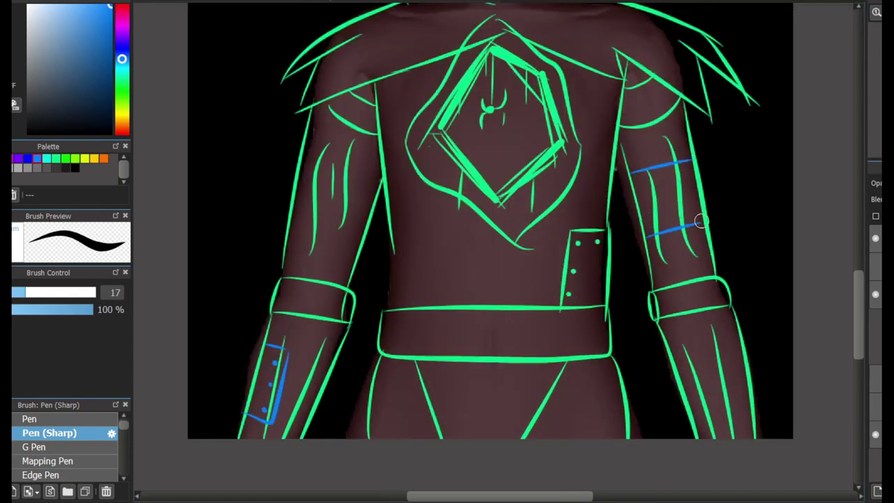
pyautogui.scroll(2, 669, 222)
pyautogui.moveTo(603, 283); pyautogui.dragTo(726, 263)
pyautogui.moveTo(568, 148)
pyautogui.mouseDown()
pyautogui.moveTo(689, 140)
pyautogui.moveTo(702, 120)
pyautogui.mouseUp()
pyautogui.hotkey('ctrl', 'z')
pyautogui.scroll(-2, 657, 252)
pyautogui.scroll(2, 524, 297)
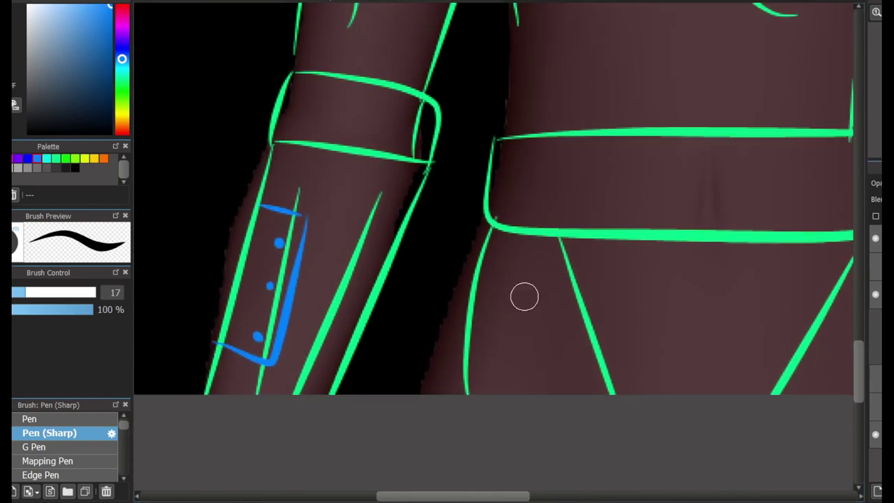
# Step: Draw blue pointed ear spikes projecting from both sides of the mask
pyautogui.scroll(5, 286, 381)
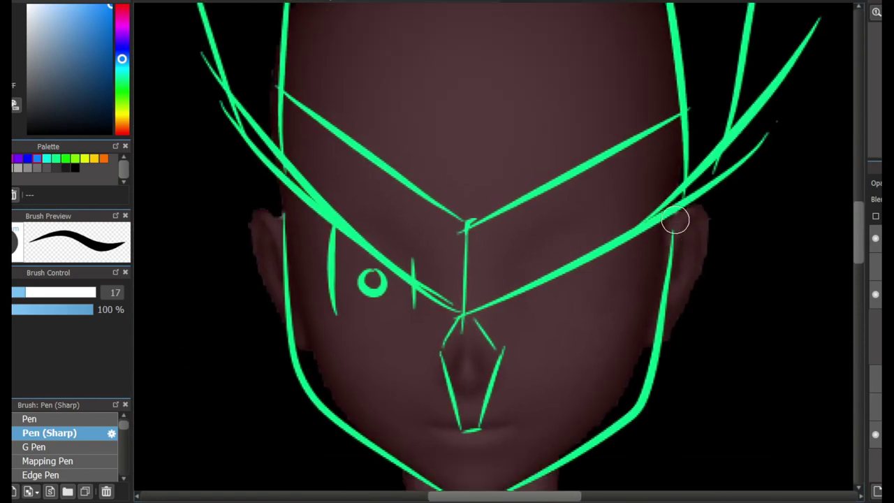
pyautogui.moveTo(777, 183)
pyautogui.mouseDown()
pyautogui.moveTo(669, 230)
pyautogui.moveTo(802, 281)
pyautogui.mouseUp()
pyautogui.hotkey('ctrl', 'z')
pyautogui.moveTo(664, 329); pyautogui.dragTo(805, 281)
pyautogui.hotkey('ctrl', 'z')
pyautogui.hotkey('ctrl', 'z')
pyautogui.hotkey('ctrl', 'z')
pyautogui.moveTo(675, 217); pyautogui.dragTo(802, 260)
pyautogui.moveTo(661, 331); pyautogui.dragTo(798, 268)
pyautogui.moveTo(295, 339)
pyautogui.mouseDown()
pyautogui.moveTo(176, 244)
pyautogui.moveTo(268, 218)
pyautogui.mouseUp()
# Step: Sketch a blue bow with an arrow behind the shoulder at the drawing's right side
pyautogui.scroll(-3, 285, 235)
pyautogui.scroll(-5, 285, 235)
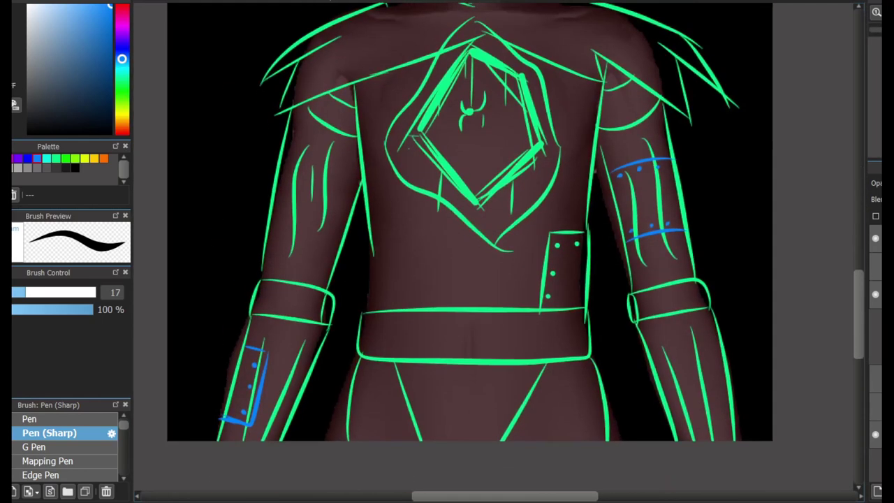
pyautogui.scroll(5, 285, 236)
pyautogui.moveTo(660, 222); pyautogui.dragTo(584, 322)
pyautogui.moveTo(670, 232)
pyautogui.mouseDown()
pyautogui.moveTo(625, 274)
pyautogui.moveTo(604, 336)
pyautogui.mouseUp()
pyautogui.hotkey('ctrl', 'z')
pyautogui.moveTo(542, 190)
pyautogui.mouseDown()
pyautogui.moveTo(764, 379)
pyautogui.moveTo(737, 336)
pyautogui.moveTo(781, 381)
pyautogui.mouseUp()
pyautogui.hotkey('ctrl', 'z')
pyautogui.scroll(-3, 694, 253)
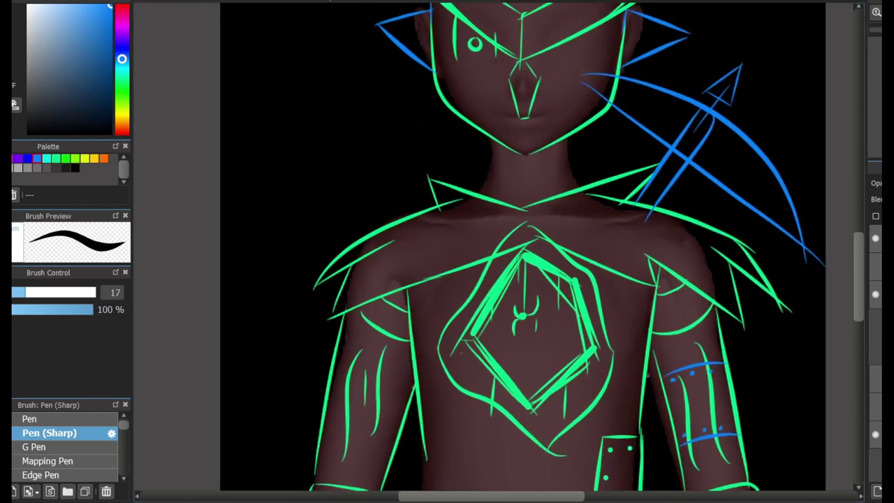
# Step: Try to draw two wavy blue strands rising from the upper side of the helmet
pyautogui.scroll(1, 694, 254)
pyautogui.scroll(-3, 843, 171)
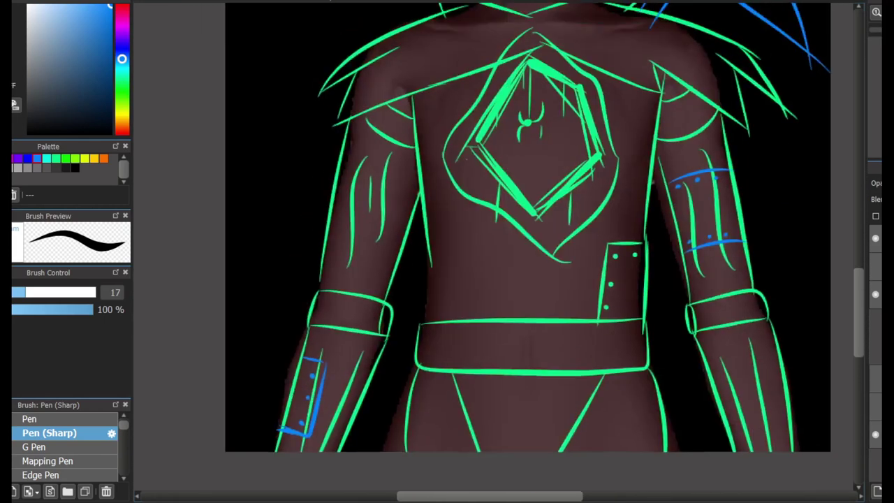
pyautogui.scroll(5, 842, 170)
pyautogui.press('e')
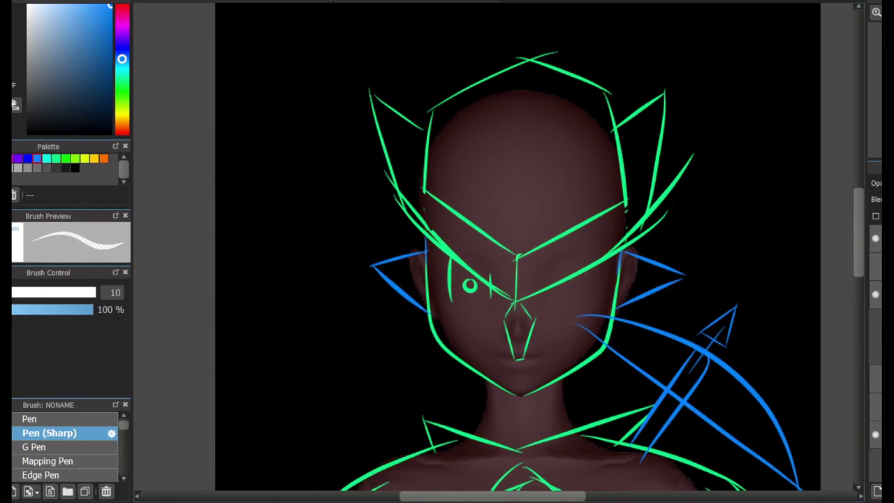
pyautogui.press('b')
pyautogui.scroll(2, 516, 252)
pyautogui.moveTo(619, 213)
pyautogui.mouseDown()
pyautogui.moveTo(607, 152)
pyautogui.moveTo(631, 105)
pyautogui.mouseUp()
pyautogui.moveTo(629, 106); pyautogui.dragTo(616, 201)
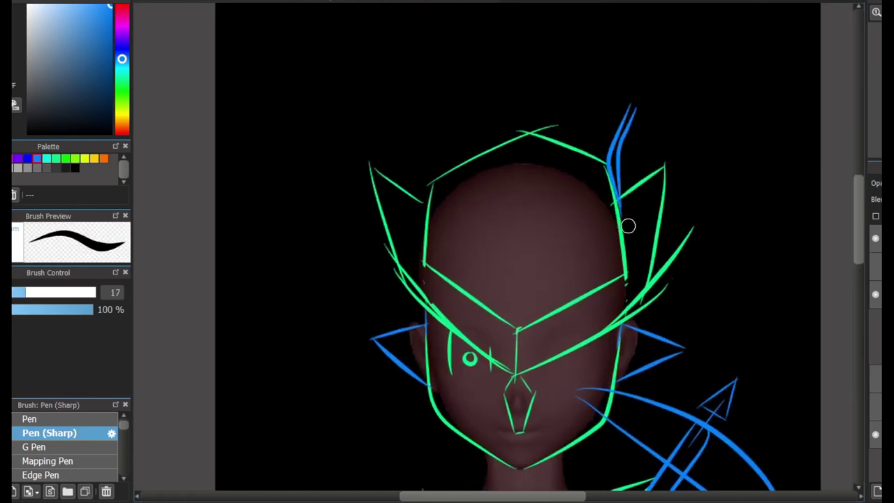
pyautogui.hotkey('ctrl', 'z')
pyautogui.hotkey('ctrl', 'z')
# Step: Redraw the V-shaped lower edge of the shoulder mantle across the chest in blue
pyautogui.scroll(-5, 629, 209)
pyautogui.scroll(2, 395, 197)
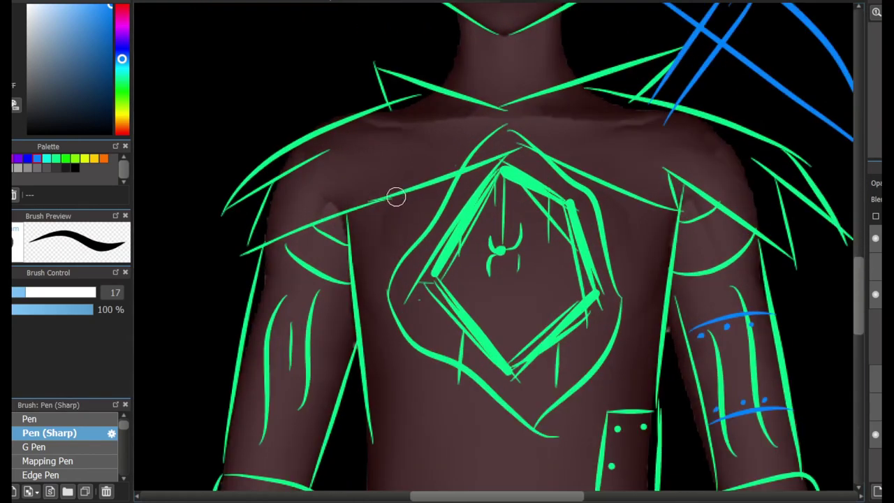
pyautogui.moveTo(395, 197); pyautogui.dragTo(688, 213)
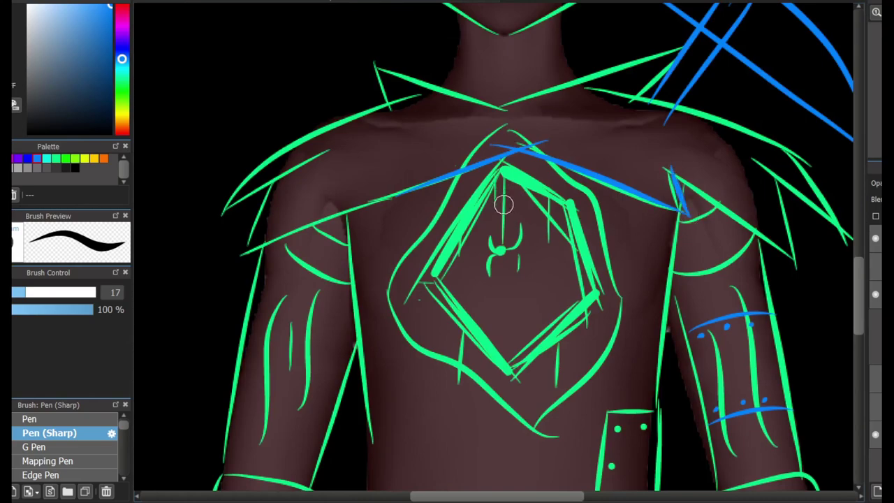
# Step: Trace the helmet's V-shaped brow line in white over the dimmed sketch, from one side spike to the other
pyautogui.scroll(-3, 493, 252)
pyautogui.scroll(6, 493, 251)
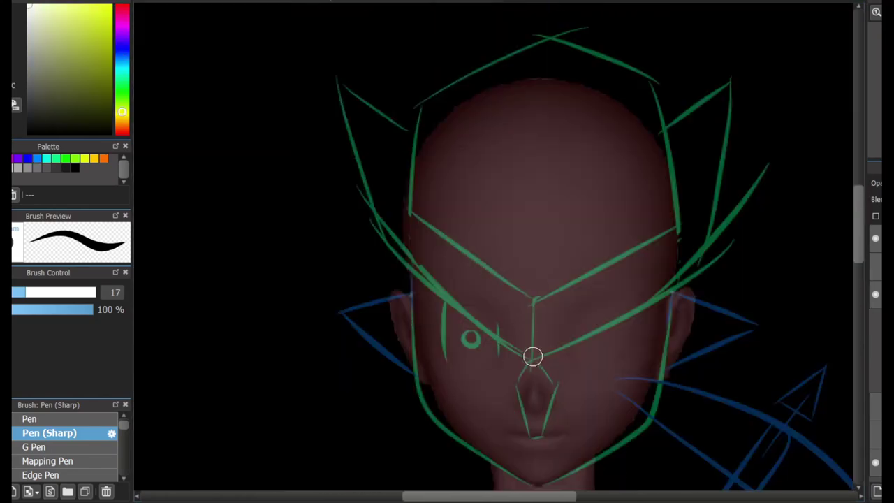
pyautogui.moveTo(337, 82)
pyautogui.mouseDown()
pyautogui.moveTo(479, 335)
pyautogui.moveTo(533, 358)
pyautogui.mouseUp()
pyautogui.moveTo(336, 81)
pyautogui.mouseDown()
pyautogui.moveTo(368, 183)
pyautogui.moveTo(535, 362)
pyautogui.moveTo(727, 126)
pyautogui.moveTo(731, 162)
pyautogui.moveTo(729, 90)
pyautogui.mouseUp()
pyautogui.moveTo(332, 97)
pyautogui.mouseDown()
pyautogui.moveTo(451, 321)
pyautogui.moveTo(682, 244)
pyautogui.moveTo(742, 168)
pyautogui.mouseUp()
pyautogui.scroll(2, 435, 365)
pyautogui.moveTo(461, 231); pyautogui.dragTo(377, 155)
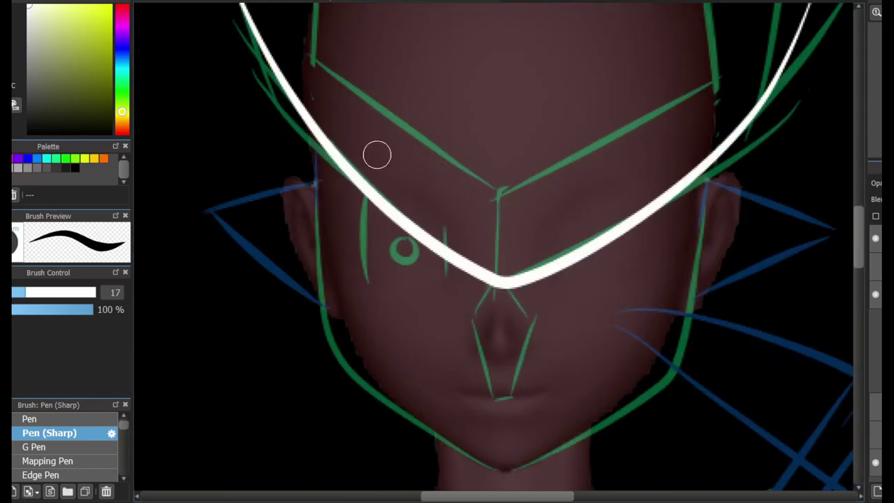
# Step: Trace both sides of the mask's jaw outline in white, meeting at the chin
pyautogui.moveTo(314, 202)
pyautogui.mouseDown()
pyautogui.moveTo(412, 412)
pyautogui.moveTo(551, 400)
pyautogui.mouseUp()
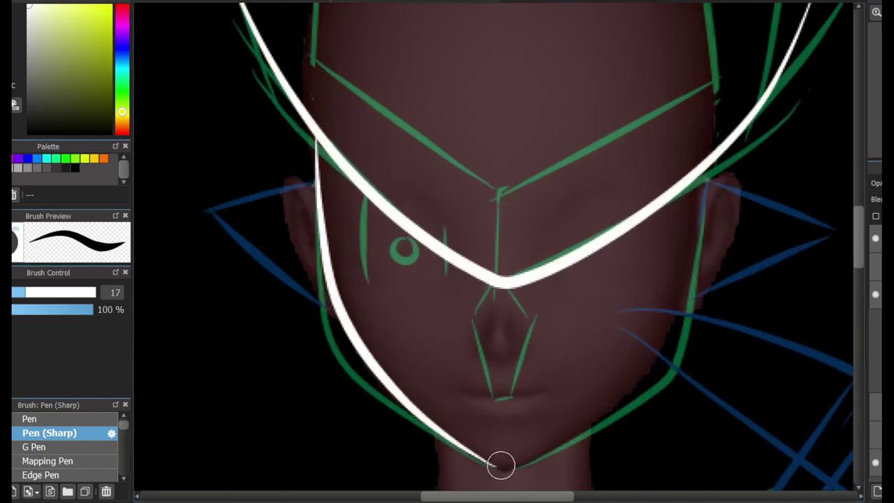
pyautogui.moveTo(501, 465)
pyautogui.mouseDown()
pyautogui.moveTo(625, 392)
pyautogui.moveTo(700, 203)
pyautogui.mouseUp()
pyautogui.press('e')
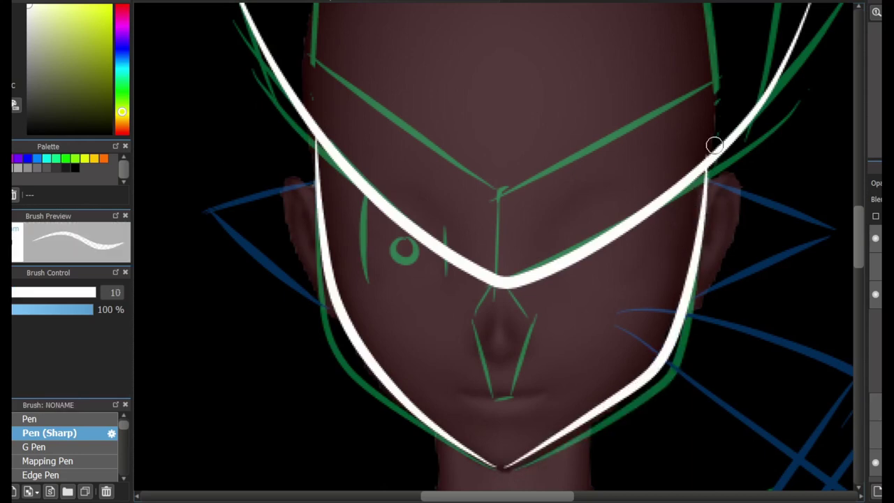
pyautogui.press('b')
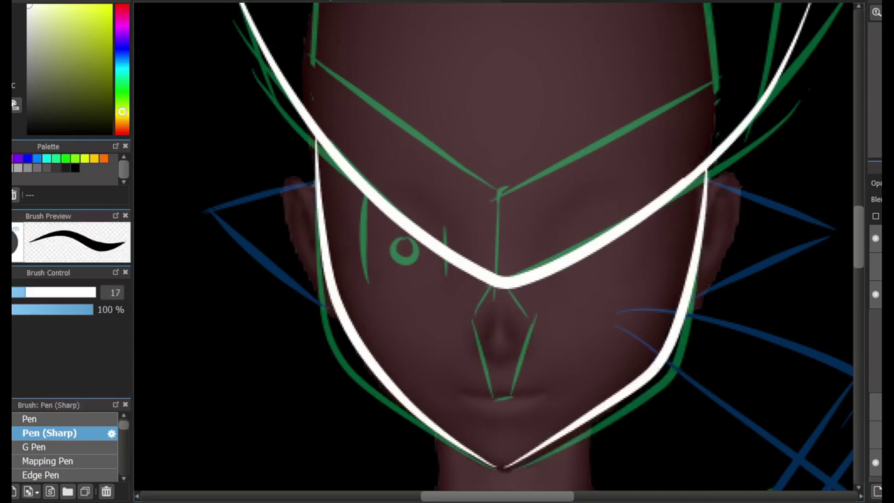
# Step: Trace the pointed collar in white around the base of the neck
pyautogui.scroll(-5, 493, 252)
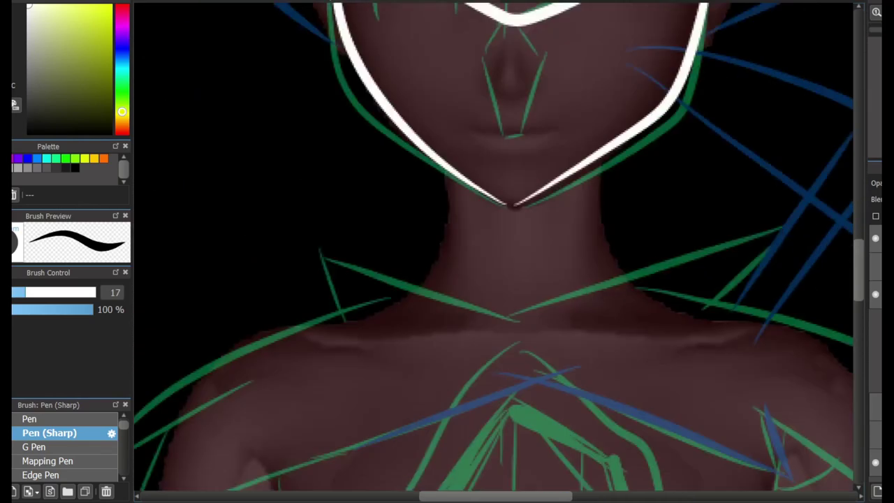
pyautogui.moveTo(525, 247); pyautogui.dragTo(731, 249)
pyautogui.hotkey('ctrl', 'z')
pyautogui.moveTo(538, 245)
pyautogui.mouseDown()
pyautogui.moveTo(684, 250)
pyautogui.moveTo(391, 258)
pyautogui.mouseUp()
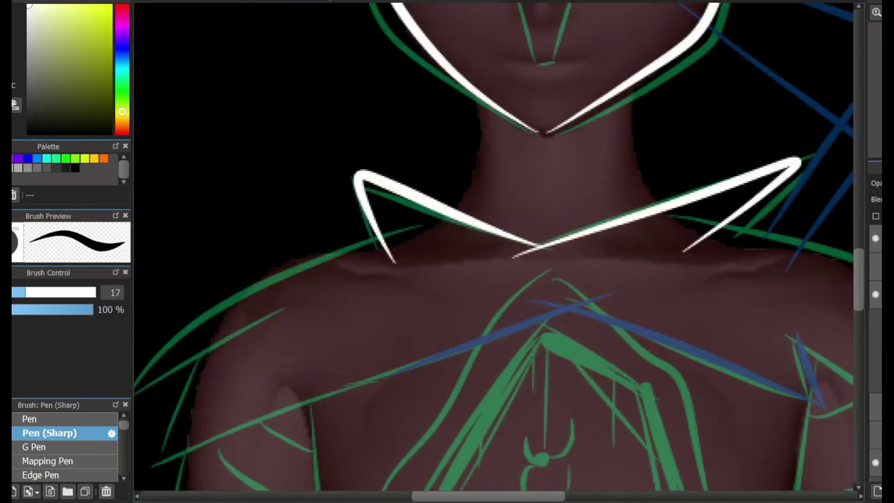
# Step: Trace the outer shoulder curve and the mantle's lower chest edge in white on the drawing's left side
pyautogui.hscroll(-2, 668, 295)
pyautogui.scroll(-3, 767, 175)
pyautogui.moveTo(498, 102); pyautogui.dragTo(252, 272)
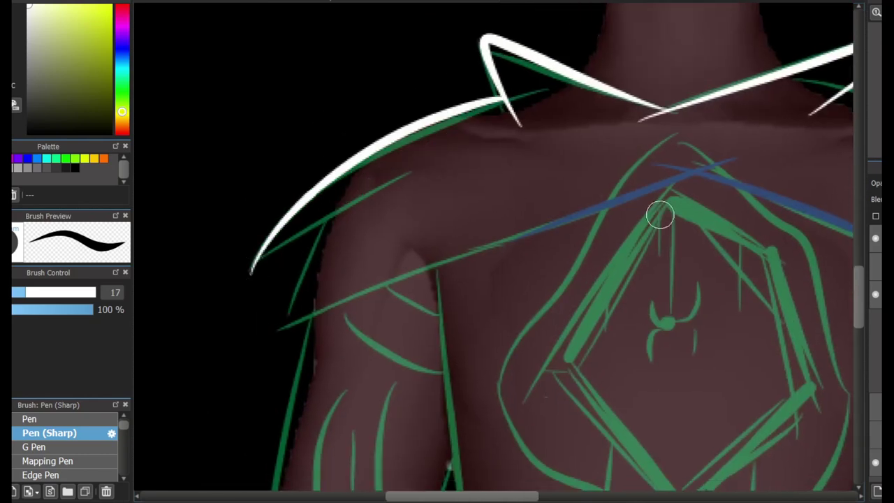
pyautogui.moveTo(737, 164); pyautogui.dragTo(283, 341)
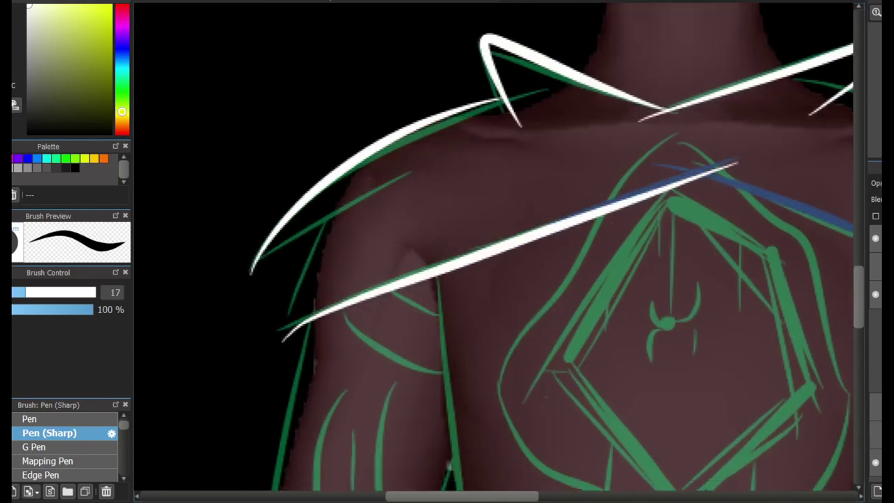
# Step: Draw the white inner edges that form two pointed tips on the drawing's left shoulder guard
pyautogui.hscroll(-1, 391, 308)
pyautogui.scroll(2, 373, 296)
pyautogui.moveTo(408, 190); pyautogui.dragTo(292, 349)
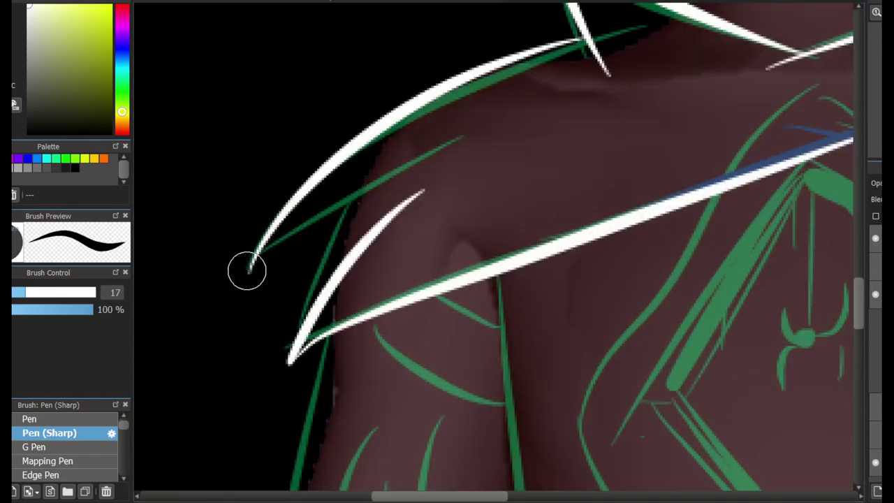
pyautogui.moveTo(248, 268); pyautogui.dragTo(479, 186)
pyautogui.hotkey('ctrl', 'z')
pyautogui.hotkey('ctrl', 'z')
pyautogui.moveTo(366, 194); pyautogui.dragTo(287, 362)
pyautogui.moveTo(249, 269); pyautogui.dragTo(434, 157)
pyautogui.hotkey('ctrl', 'z')
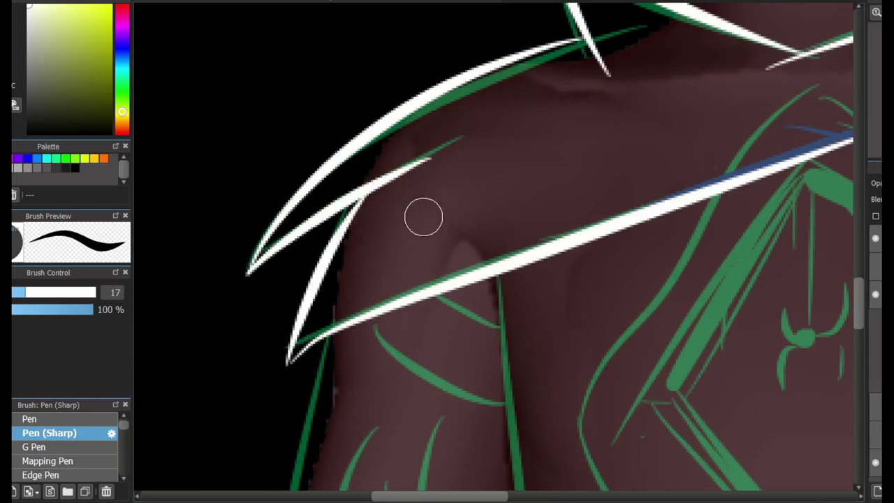
# Step: Trace the drawing's right shoulder guard in white, including its chest edge, notch and two pointed tips
pyautogui.scroll(-3, 423, 216)
pyautogui.hscroll(2, 647, 236)
pyautogui.scroll(1, 513, 159)
pyautogui.hotkey('ctrl', 'z')
pyautogui.moveTo(513, 159)
pyautogui.mouseDown()
pyautogui.moveTo(758, 251)
pyautogui.moveTo(831, 368)
pyautogui.mouseUp()
pyautogui.moveTo(357, 242)
pyautogui.mouseDown()
pyautogui.moveTo(607, 353)
pyautogui.moveTo(564, 271)
pyautogui.moveTo(741, 391)
pyautogui.mouseUp()
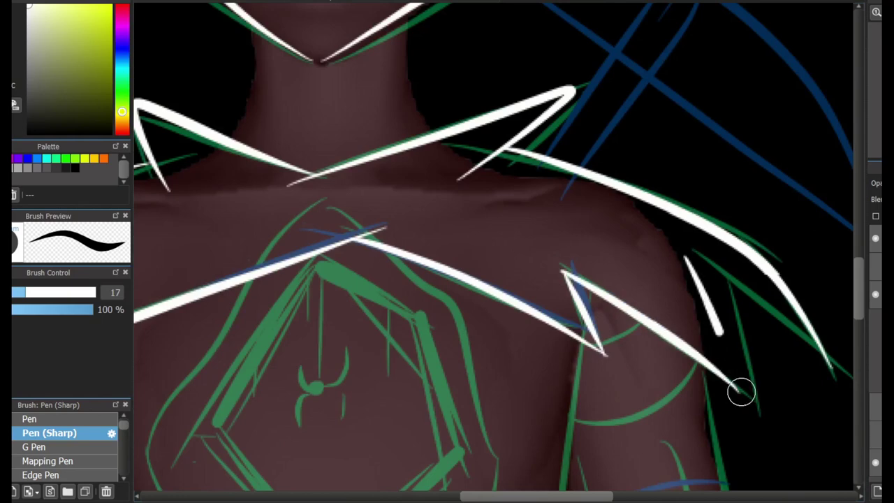
pyautogui.moveTo(682, 250); pyautogui.dragTo(739, 383)
pyautogui.hotkey('ctrl', 'z')
pyautogui.moveTo(686, 256)
pyautogui.mouseDown()
pyautogui.moveTo(775, 390)
pyautogui.moveTo(741, 392)
pyautogui.mouseUp()
pyautogui.hotkey('ctrl', 'z')
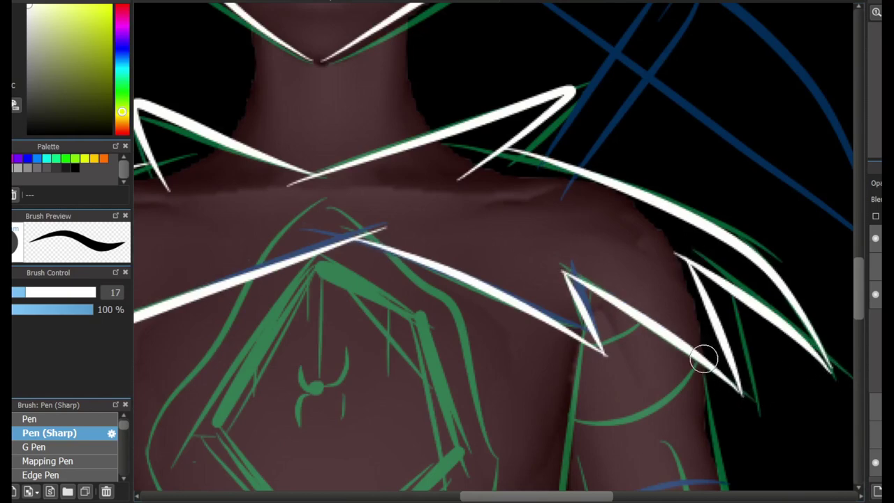
# Step: Outline the five-sided chest emblem with a thick white line
pyautogui.moveTo(303, 389); pyautogui.dragTo(465, 206)
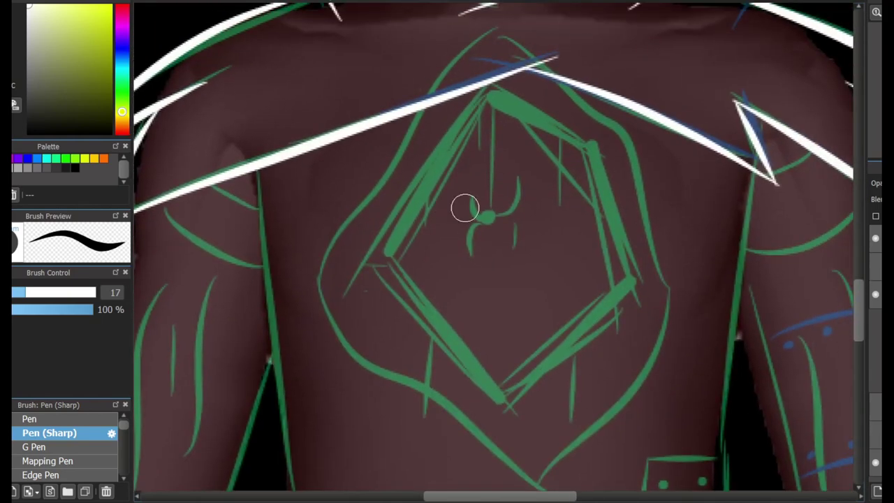
pyautogui.scroll(2, 466, 206)
pyautogui.moveTo(455, 133)
pyautogui.mouseDown()
pyautogui.moveTo(655, 329)
pyautogui.moveTo(633, 154)
pyautogui.mouseUp()
pyautogui.hotkey('ctrl', 'z')
pyautogui.moveTo(678, 320)
pyautogui.mouseDown()
pyautogui.moveTo(609, 136)
pyautogui.moveTo(628, 147)
pyautogui.mouseUp()
pyautogui.hotkey('ctrl', 'z')
pyautogui.moveTo(358, 287)
pyautogui.mouseDown()
pyautogui.moveTo(546, 429)
pyautogui.moveTo(579, 399)
pyautogui.mouseUp()
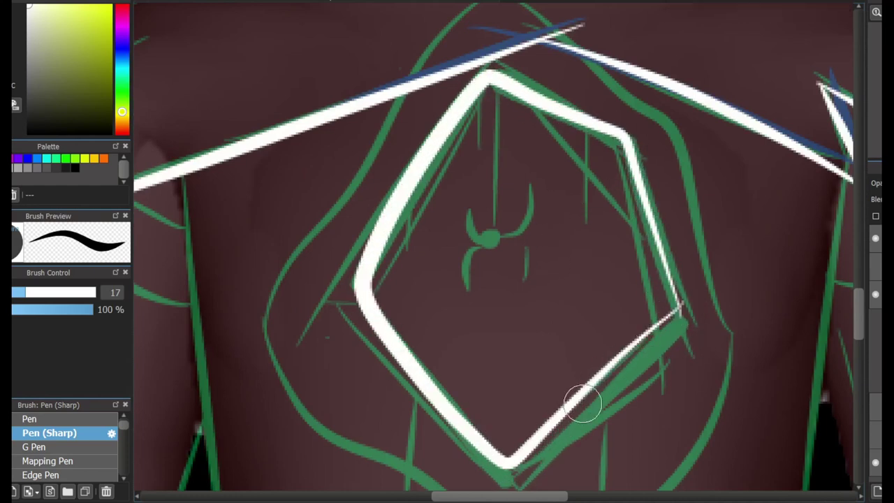
pyautogui.hotkey('ctrl', 'z')
pyautogui.moveTo(679, 318)
pyautogui.mouseDown()
pyautogui.moveTo(646, 174)
pyautogui.moveTo(443, 424)
pyautogui.moveTo(608, 398)
pyautogui.moveTo(594, 393)
pyautogui.moveTo(677, 290)
pyautogui.mouseUp()
pyautogui.moveTo(658, 213); pyautogui.dragTo(684, 323)
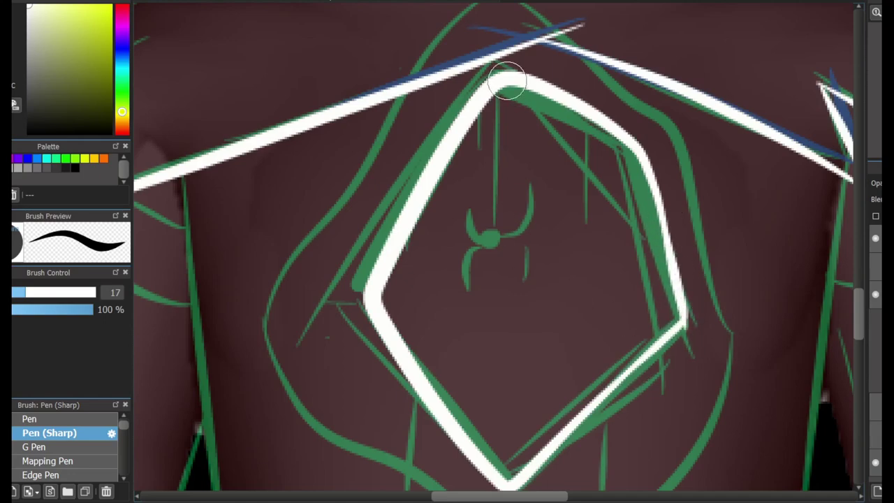
# Step: Trace the belt's left end and lower edge in white as one curved line
pyautogui.scroll(-5, 650, 329)
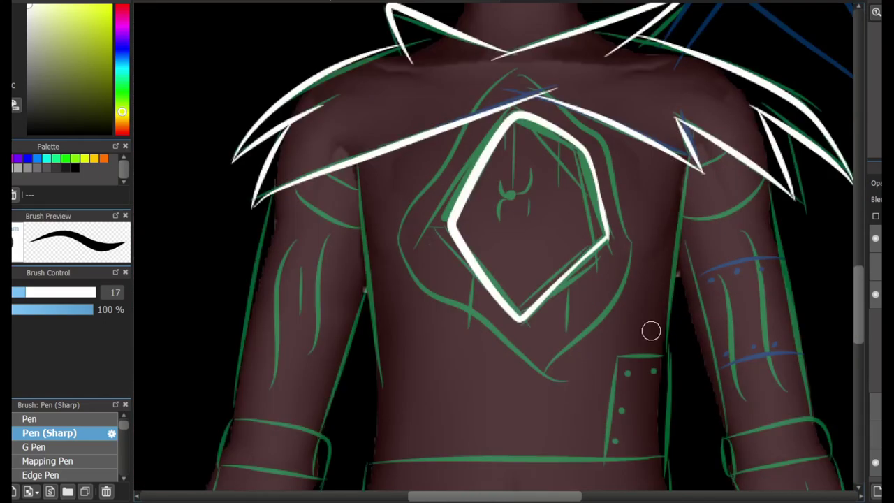
pyautogui.scroll(5, 650, 329)
pyautogui.moveTo(393, 225)
pyautogui.mouseDown()
pyautogui.moveTo(687, 213)
pyautogui.moveTo(618, 298)
pyautogui.moveTo(692, 223)
pyautogui.mouseUp()
pyautogui.hotkey('ctrl', 'z')
pyautogui.hotkey('ctrl', 'z')
pyautogui.moveTo(385, 225)
pyautogui.mouseDown()
pyautogui.moveTo(664, 296)
pyautogui.moveTo(692, 294)
pyautogui.mouseUp()
pyautogui.scroll(2, 692, 295)
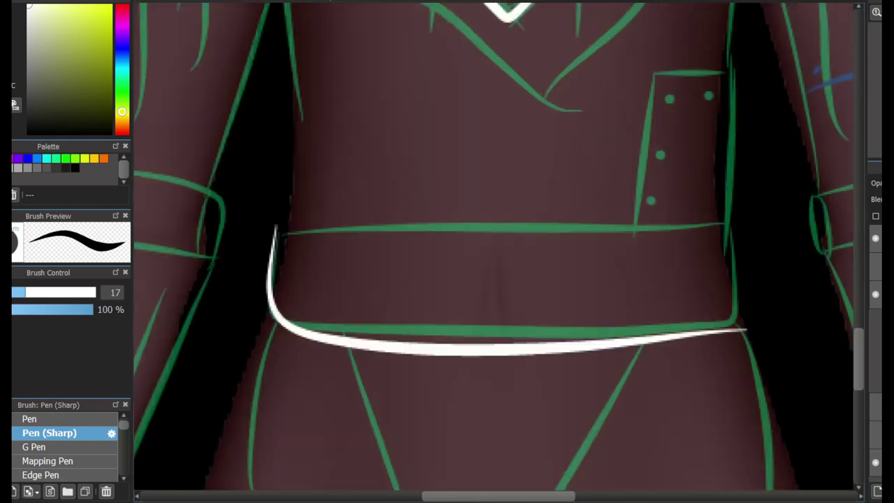
# Step: Trace the belt's upper edge and right end in white to close its outline
pyautogui.moveTo(279, 225)
pyautogui.mouseDown()
pyautogui.moveTo(716, 235)
pyautogui.moveTo(752, 326)
pyautogui.moveTo(545, 240)
pyautogui.mouseUp()
pyautogui.hotkey('ctrl', 'z')
pyautogui.hotkey('ctrl', 'z')
pyautogui.moveTo(281, 225)
pyautogui.mouseDown()
pyautogui.moveTo(744, 325)
pyautogui.moveTo(701, 223)
pyautogui.mouseUp()
pyautogui.hotkey('ctrl', 'z')
pyautogui.hotkey('ctrl', 'z')
pyautogui.moveTo(281, 225)
pyautogui.mouseDown()
pyautogui.moveTo(541, 234)
pyautogui.moveTo(745, 328)
pyautogui.mouseUp()
pyautogui.scroll(1, 691, 351)
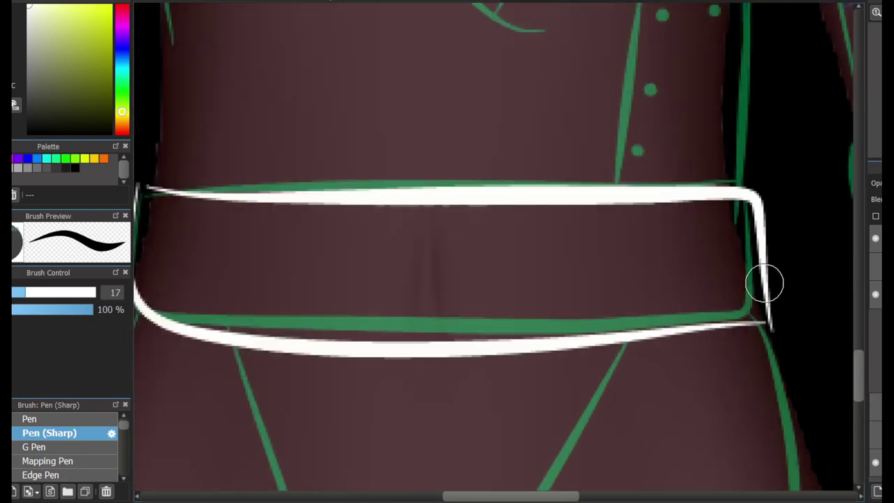
# Step: Trace the four thigh lines below the belt in white and erase their ends above its edge with a size 31 eraser
pyautogui.scroll(-2, 707, 336)
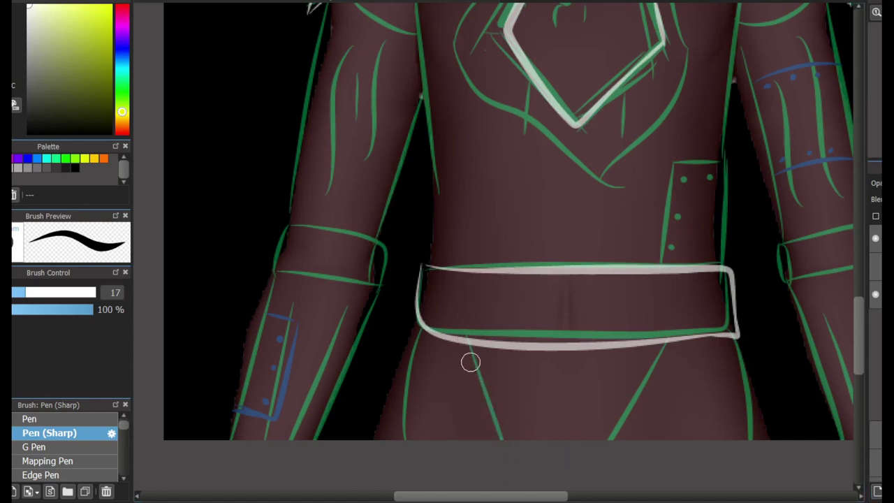
pyautogui.moveTo(732, 329); pyautogui.dragTo(766, 442)
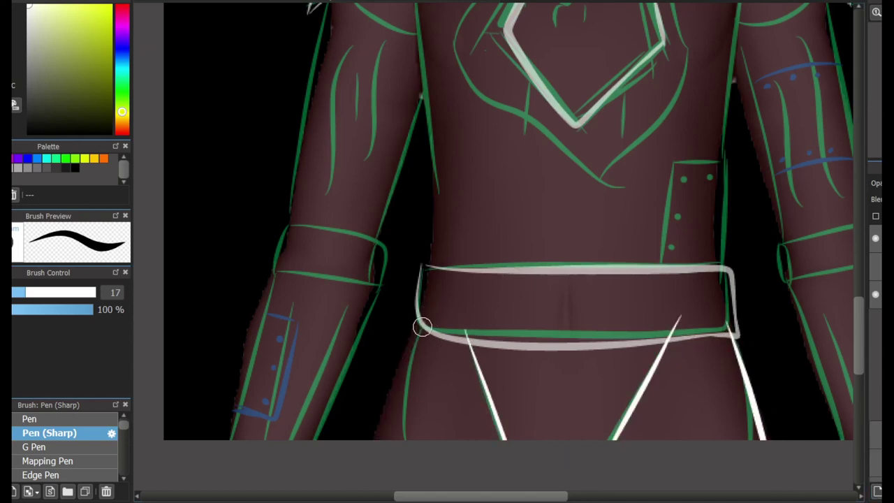
pyautogui.scroll(2, 487, 441)
pyautogui.press('e')
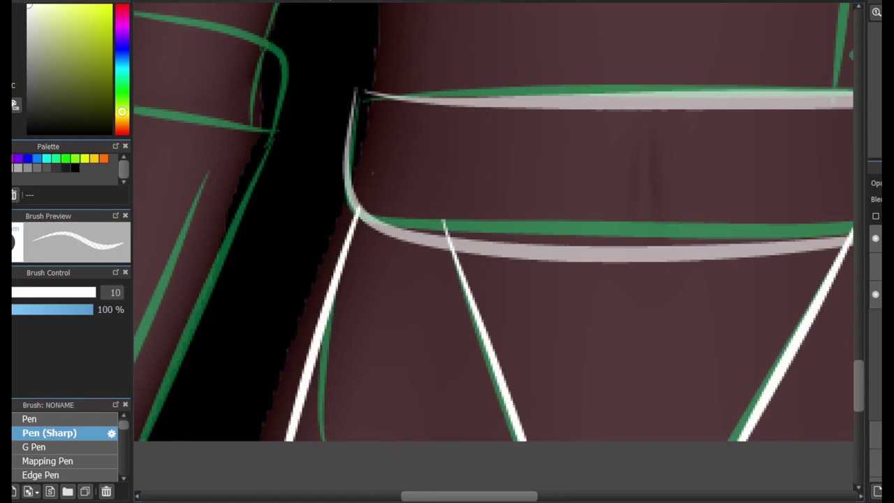
pyautogui.press(']')
pyautogui.press(']')
pyautogui.press(']')
pyautogui.hscroll(4, 379, 170)
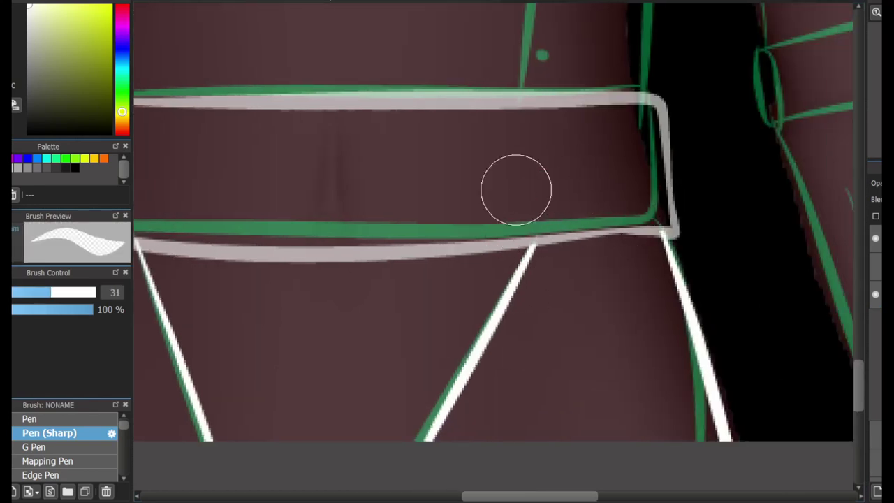
pyautogui.press('b')
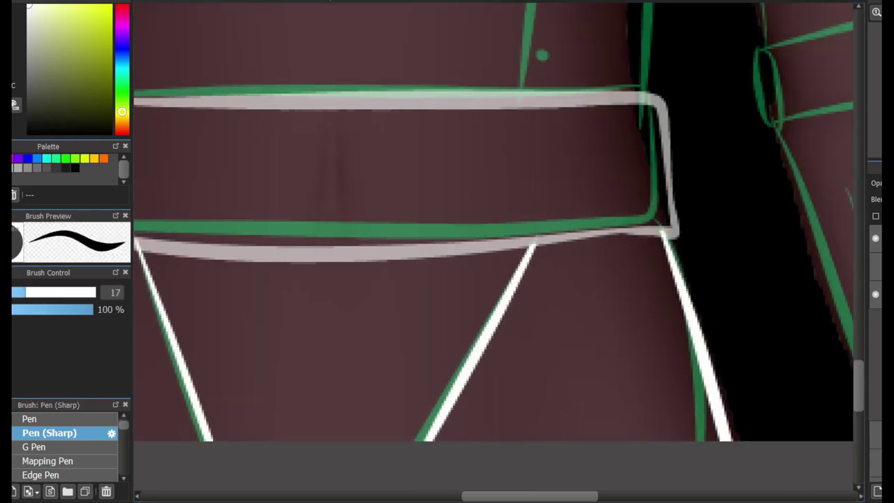
# Step: Trace both sides of the torso in white from the shoulder guards down to the belt
pyautogui.scroll(-3, 438, 251)
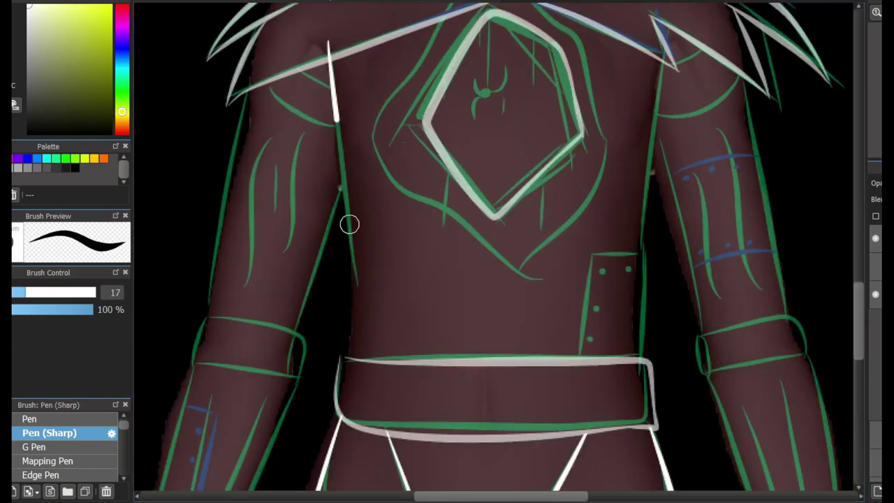
pyautogui.moveTo(350, 224); pyautogui.dragTo(349, 389)
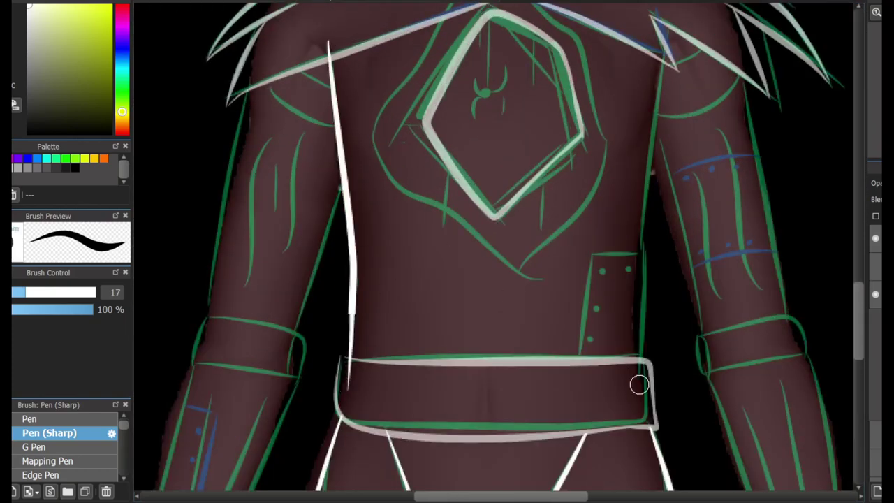
pyautogui.moveTo(668, 29)
pyautogui.mouseDown()
pyautogui.moveTo(644, 169)
pyautogui.moveTo(636, 397)
pyautogui.mouseUp()
# Step: Close the belt's open upper corner in white and erase the torso lines' ends inside the belt and above the chest edges
pyautogui.scroll(3, 385, 408)
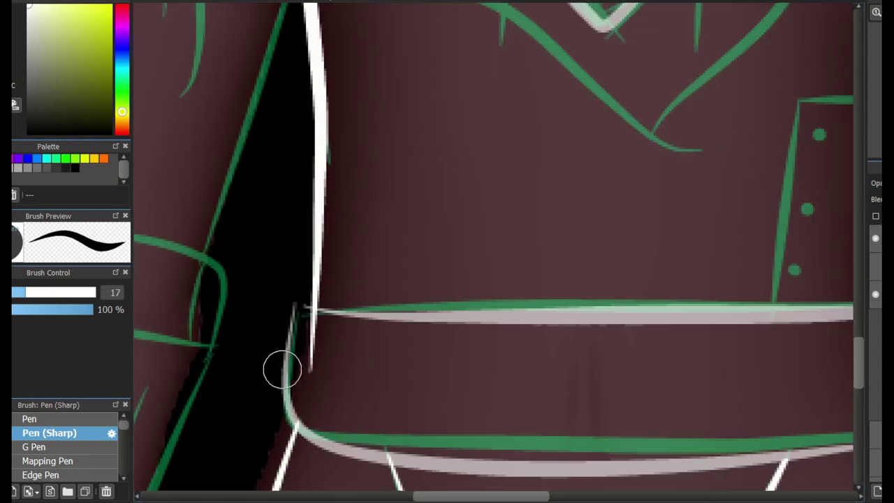
pyautogui.moveTo(334, 387); pyautogui.dragTo(352, 357)
pyautogui.press('e')
pyautogui.hscroll(3, 629, 353)
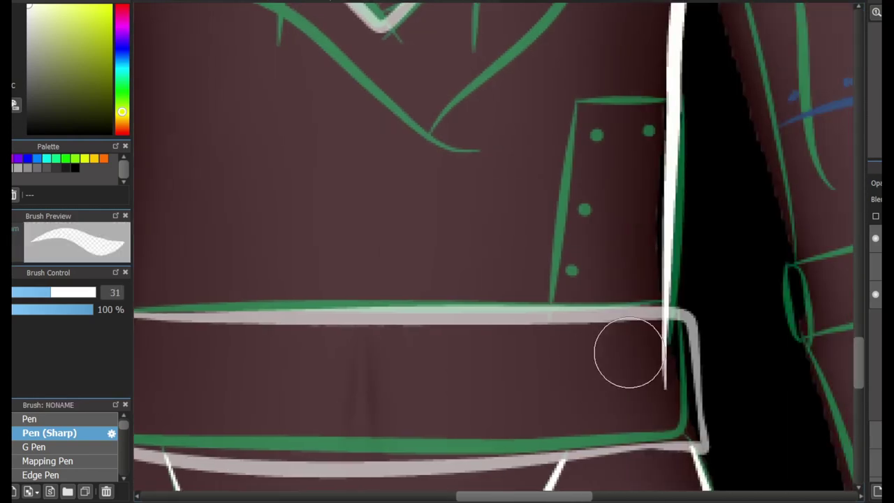
pyautogui.scroll(1, 580, 301)
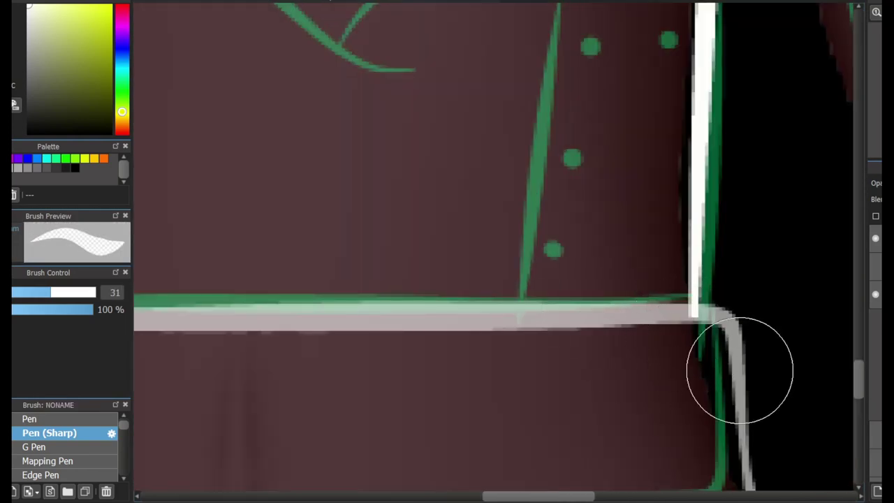
pyautogui.scroll(-5, 687, 345)
pyautogui.scroll(5, 689, 112)
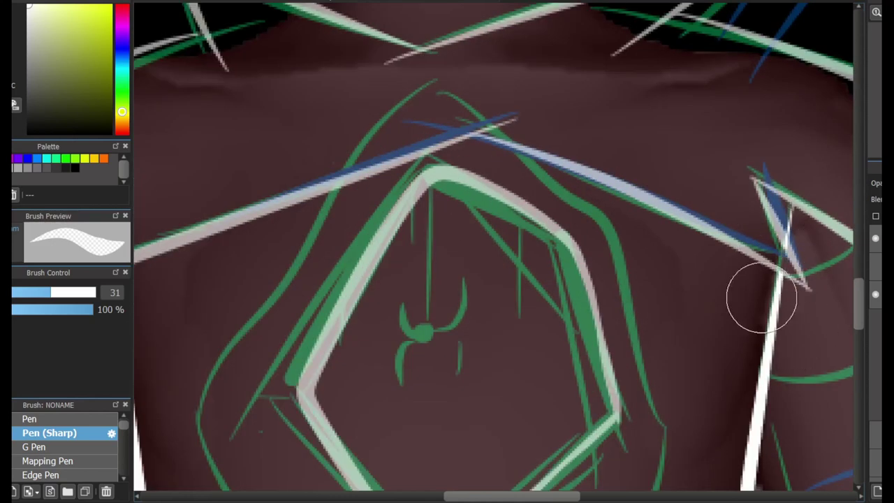
pyautogui.hscroll(-2, 526, 478)
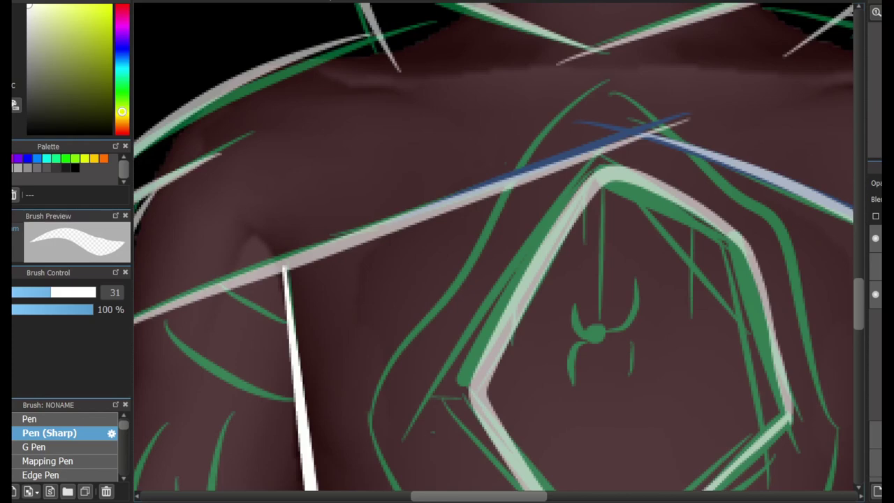
pyautogui.scroll(-3, 389, 339)
pyautogui.scroll(3, 624, 35)
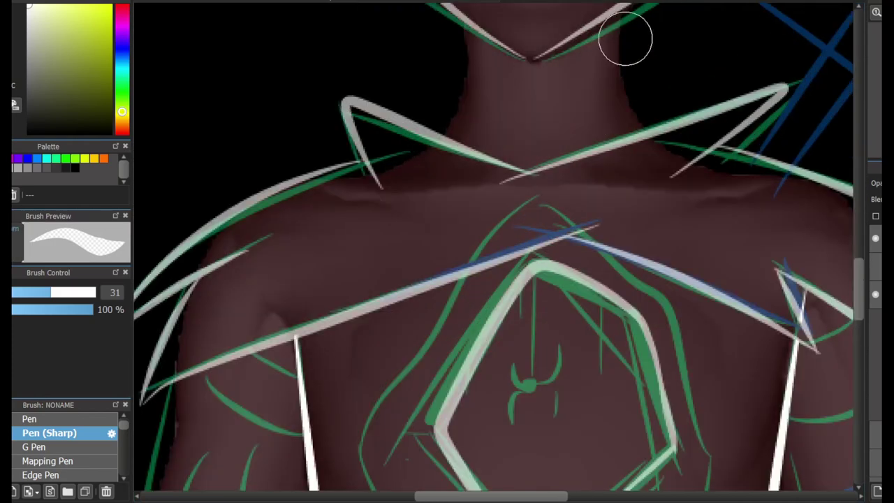
# Step: Trace both sides of the neck in white and erase the ends that cross the jawline and collar
pyautogui.scroll(2, 376, 343)
pyautogui.click(49, 433)
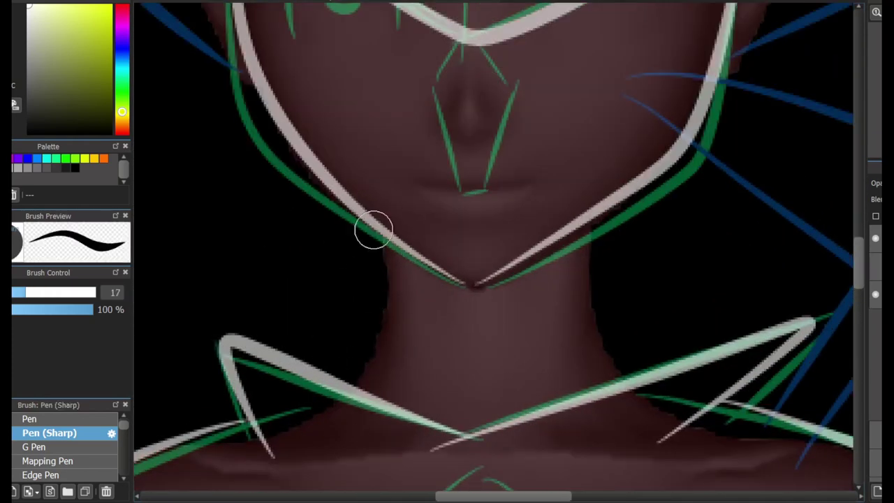
pyautogui.moveTo(401, 194); pyautogui.dragTo(325, 410)
pyautogui.moveTo(594, 176); pyautogui.dragTo(642, 394)
pyautogui.press('e')
pyautogui.click(403, 223)
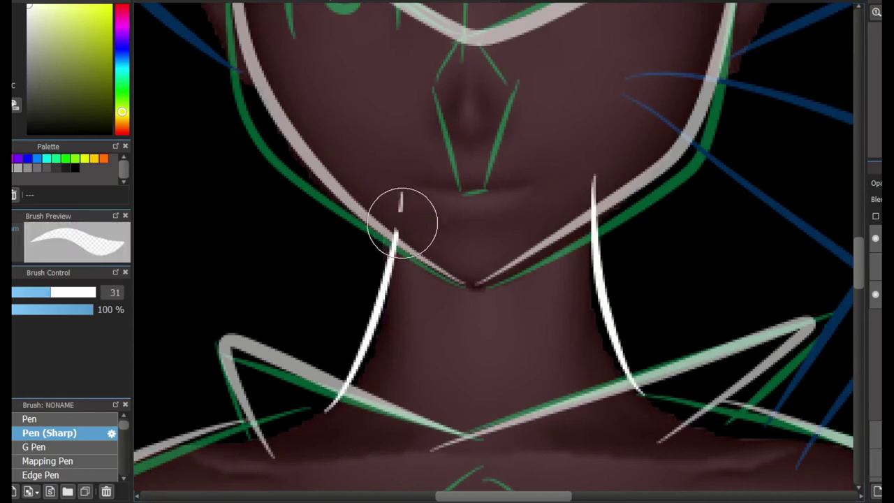
pyautogui.click(595, 183)
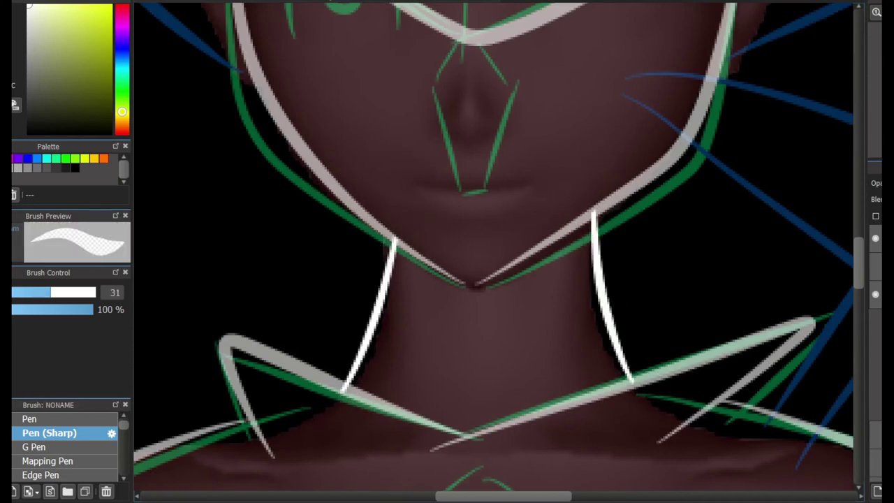
pyautogui.press('b')
pyautogui.moveTo(594, 290)
pyautogui.mouseDown()
pyautogui.moveTo(587, 329)
pyautogui.moveTo(525, 363)
pyautogui.mouseUp()
pyautogui.hotkey('ctrl', 'z')
pyautogui.hotkey('ctrl', 'z')
# Step: Outline the mask's elongated five-sided nose piece in thin white lines, shifted slightly below the green sketch
pyautogui.scroll(3, 838, 245)
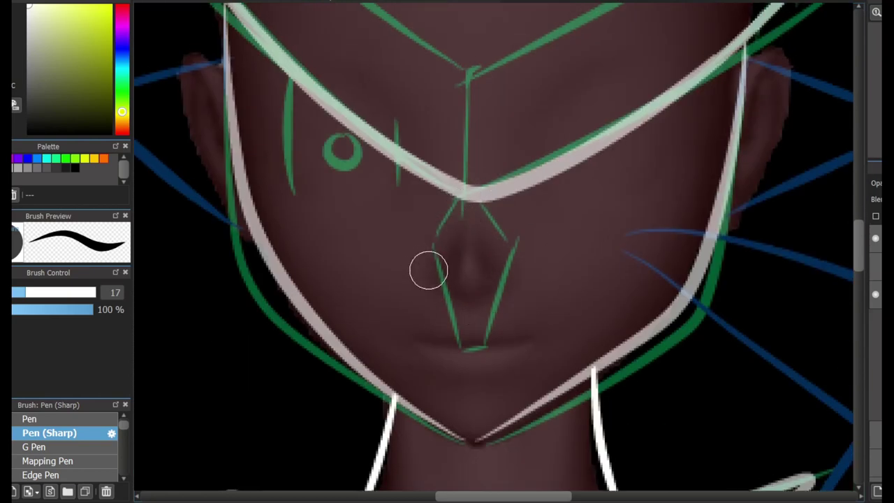
pyautogui.moveTo(425, 287)
pyautogui.mouseDown()
pyautogui.moveTo(459, 352)
pyautogui.moveTo(438, 420)
pyautogui.moveTo(486, 377)
pyautogui.moveTo(473, 379)
pyautogui.moveTo(493, 303)
pyautogui.mouseUp()
pyautogui.hotkey('ctrl', 'z')
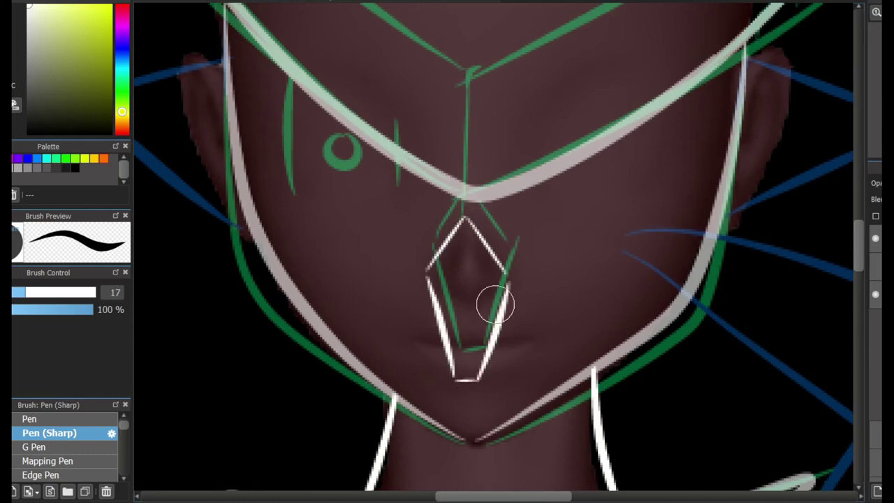
pyautogui.hotkey('ctrl', 'z')
pyautogui.moveTo(480, 378); pyautogui.dragTo(505, 271)
pyautogui.hotkey('ctrl', 'z')
# Step: Trace the eye opening's lower edge and two sides in white and trim the sides at the brow line
pyautogui.moveTo(279, 194)
pyautogui.mouseDown()
pyautogui.moveTo(386, 208)
pyautogui.moveTo(402, 199)
pyautogui.moveTo(386, 202)
pyautogui.moveTo(398, 158)
pyautogui.mouseUp()
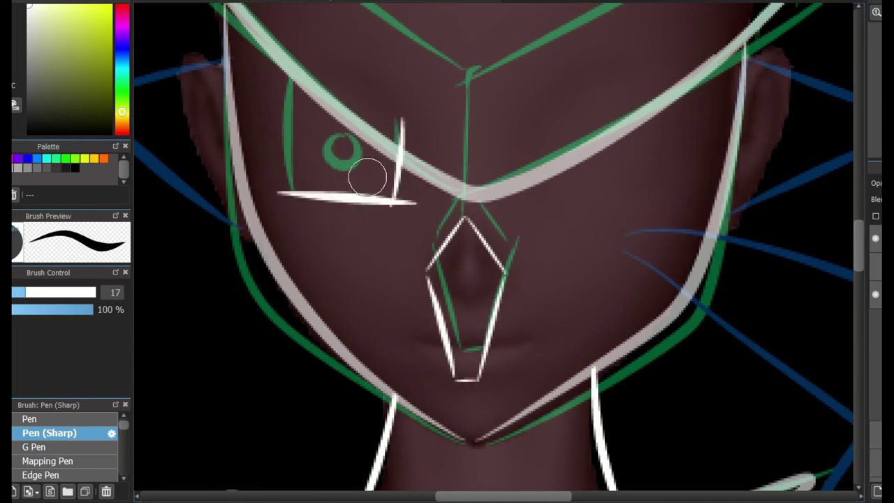
pyautogui.moveTo(294, 194); pyautogui.dragTo(296, 54)
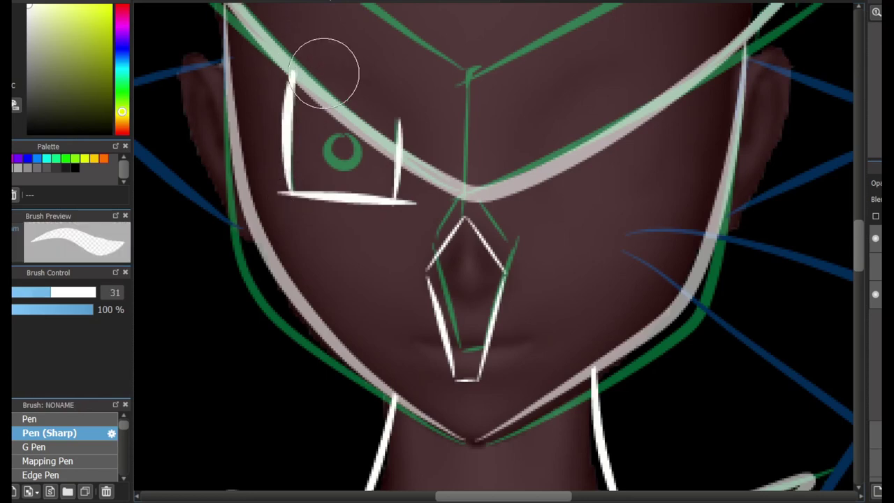
pyautogui.moveTo(410, 135); pyautogui.dragTo(144, 221)
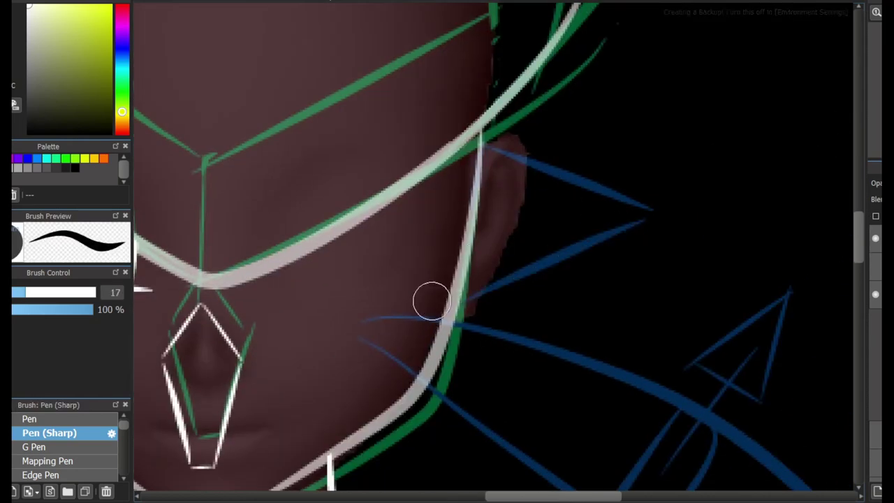
# Step: Trace the triangular ear spikes on both sides of the mask in white, redrawing the drawing's left one lower than the sketch
pyautogui.moveTo(432, 300); pyautogui.dragTo(480, 136)
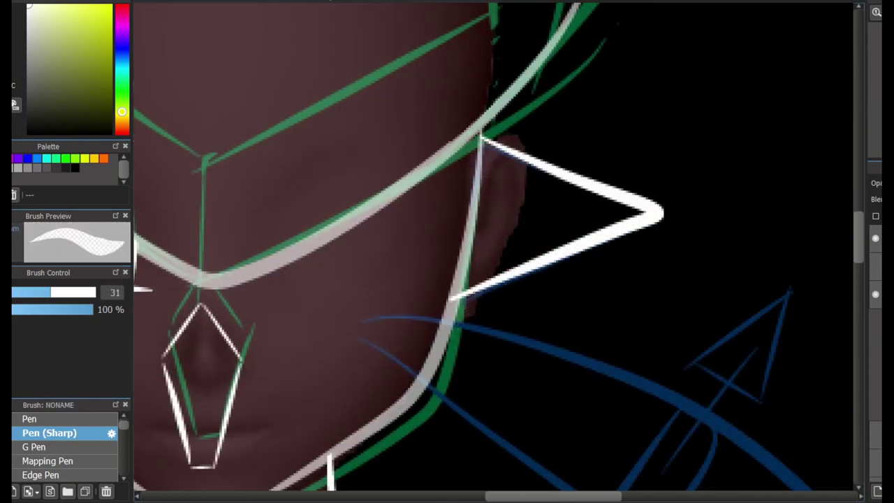
pyautogui.click(49, 433)
pyautogui.hscroll(-5, 361, 140)
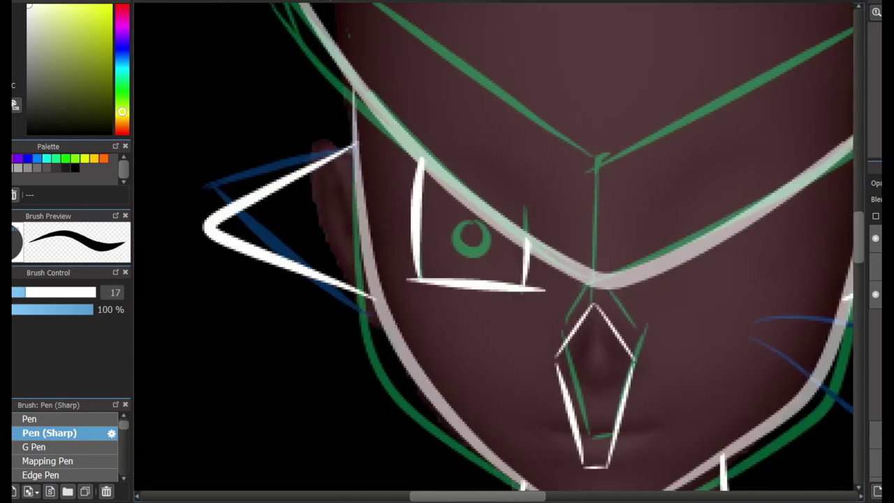
pyautogui.hscroll(-1, 407, 315)
pyautogui.hotkey('ctrl', 'z')
pyautogui.moveTo(397, 144)
pyautogui.mouseDown()
pyautogui.moveTo(256, 259)
pyautogui.moveTo(274, 247)
pyautogui.mouseUp()
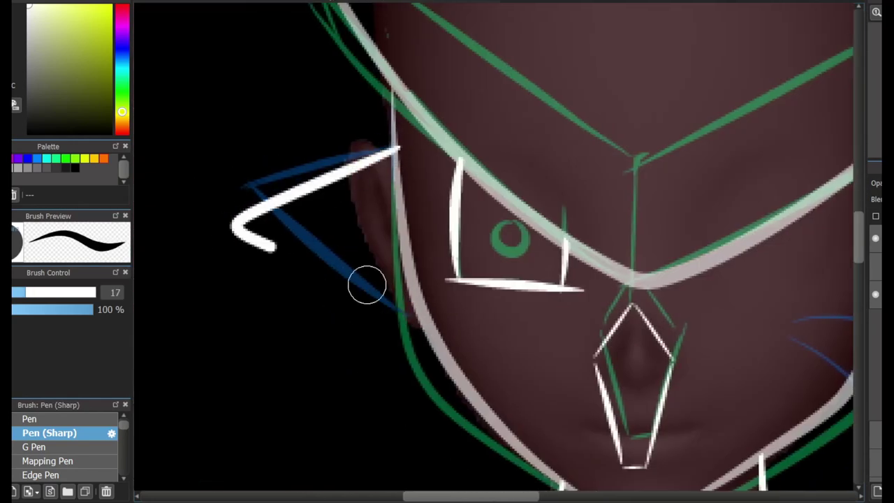
pyautogui.hotkey('ctrl', 'z')
pyautogui.moveTo(428, 316); pyautogui.dragTo(385, 160)
# Step: Outline the helmet's forehead plate in white from the brow point up both sides to the crown peak
pyautogui.scroll(-2, 779, 150)
pyautogui.scroll(5, 727, 208)
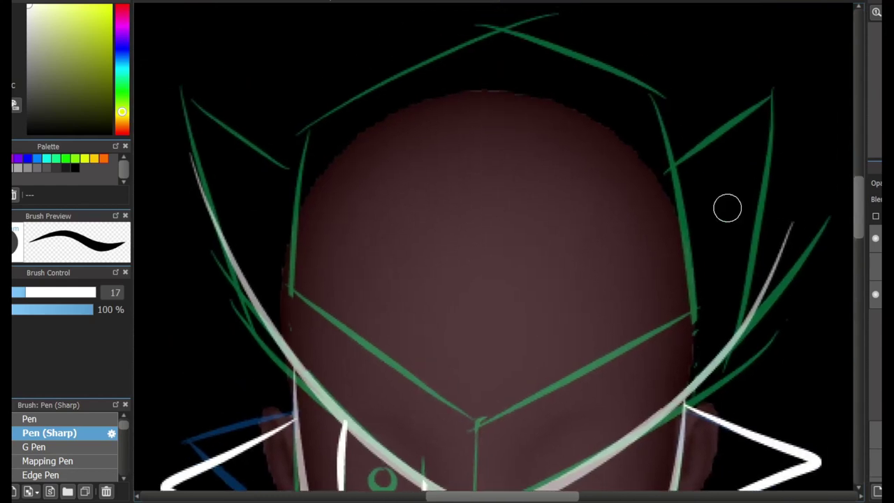
pyautogui.hotkey('ctrl', 'z')
pyautogui.moveTo(477, 420)
pyautogui.mouseDown()
pyautogui.moveTo(345, 335)
pyautogui.moveTo(483, 28)
pyautogui.moveTo(500, 27)
pyautogui.moveTo(295, 289)
pyautogui.moveTo(500, 25)
pyautogui.mouseUp()
pyautogui.hotkey('ctrl', 'z')
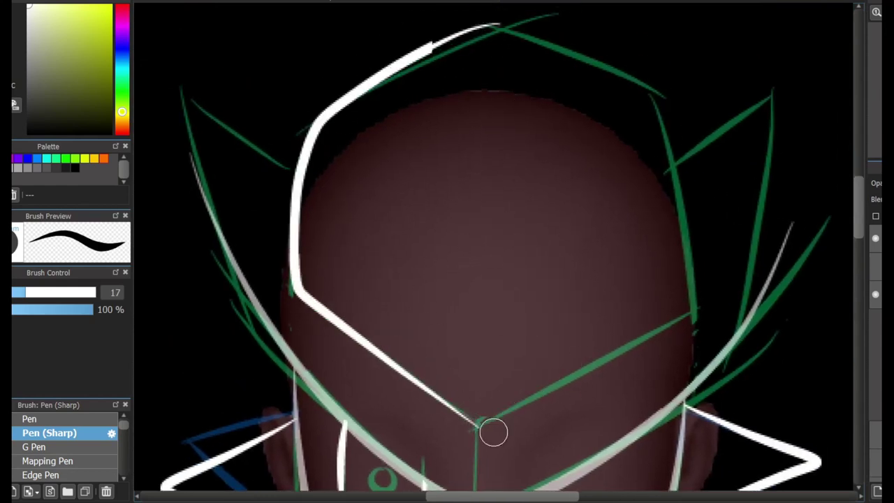
pyautogui.moveTo(481, 423); pyautogui.dragTo(673, 190)
pyautogui.moveTo(661, 137); pyautogui.dragTo(500, 27)
pyautogui.moveTo(778, 119); pyautogui.dragTo(681, 159)
pyautogui.hotkey('ctrl', 'z')
# Step: Trace the drawing's right forearm guard in white, with its upper edge and both sides down to the canvas edge
pyautogui.scroll(-10, 719, 349)
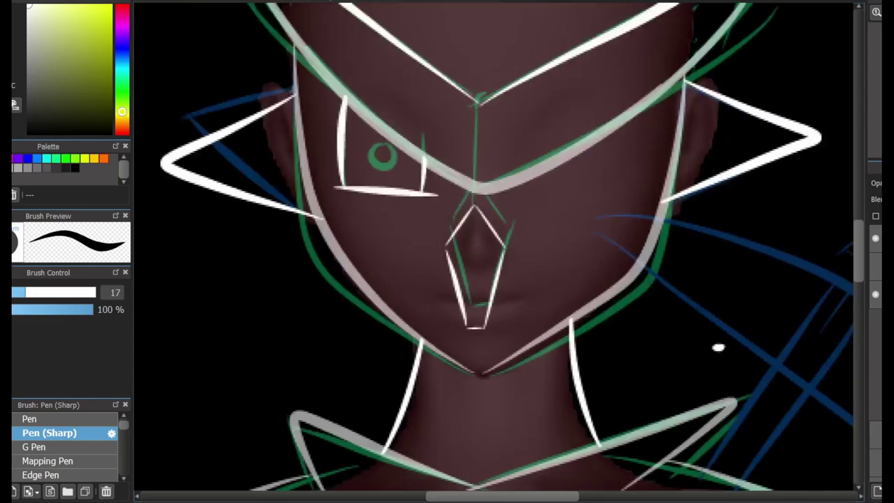
pyautogui.scroll(-5, 672, 352)
pyautogui.scroll(5, 629, 433)
pyautogui.scroll(2, 461, 160)
pyautogui.moveTo(539, 339)
pyautogui.mouseDown()
pyautogui.moveTo(463, 161)
pyautogui.moveTo(554, 88)
pyautogui.moveTo(654, 329)
pyautogui.mouseUp()
pyautogui.hotkey('ctrl', 'z')
pyautogui.hotkey('ctrl', 'z')
pyautogui.moveTo(479, 100)
pyautogui.mouseDown()
pyautogui.moveTo(651, 307)
pyautogui.moveTo(648, 329)
pyautogui.mouseUp()
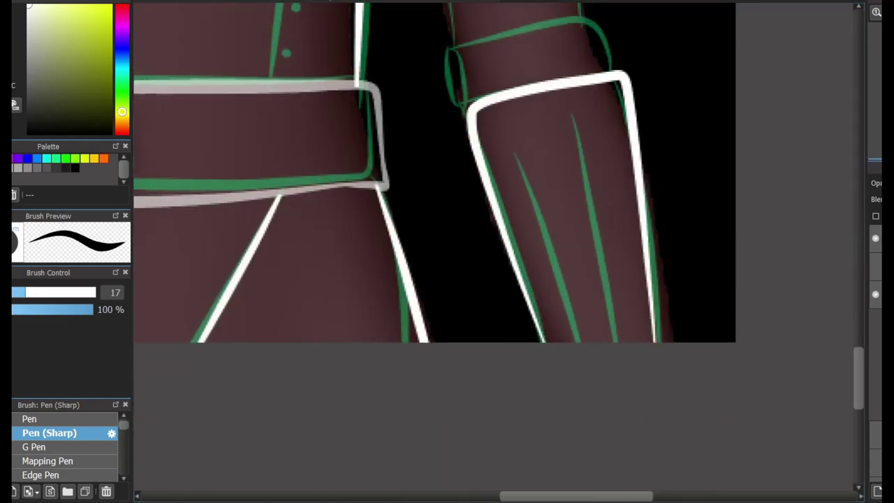
# Step: Trace the narrow elbow loop and the elbow band's upper edge on the drawing's right arm in white
pyautogui.scroll(3, 648, 329)
pyautogui.scroll(2, 597, 353)
pyautogui.moveTo(447, 311); pyautogui.dragTo(464, 300)
pyautogui.hotkey('ctrl', 'z')
pyautogui.moveTo(435, 329); pyautogui.dragTo(454, 314)
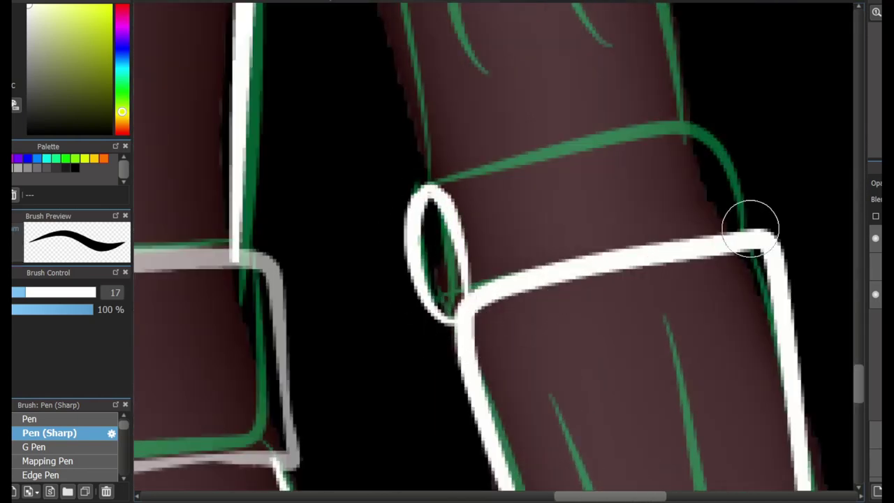
pyautogui.moveTo(422, 181); pyautogui.dragTo(693, 126)
# Step: Trace the drawing's left forearm guard in white, running both sides down to the canvas edge
pyautogui.scroll(2, 694, 126)
pyautogui.scroll(-10, 693, 126)
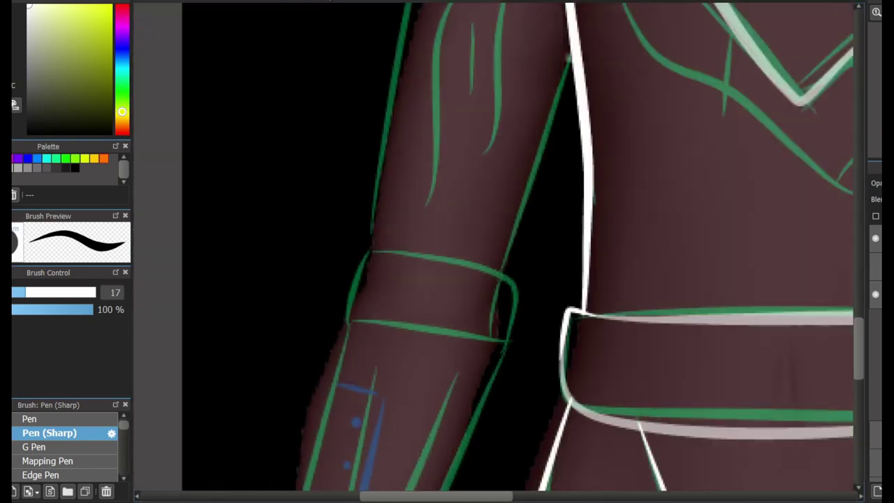
pyautogui.scroll(5, 493, 251)
pyautogui.scroll(8, 642, 194)
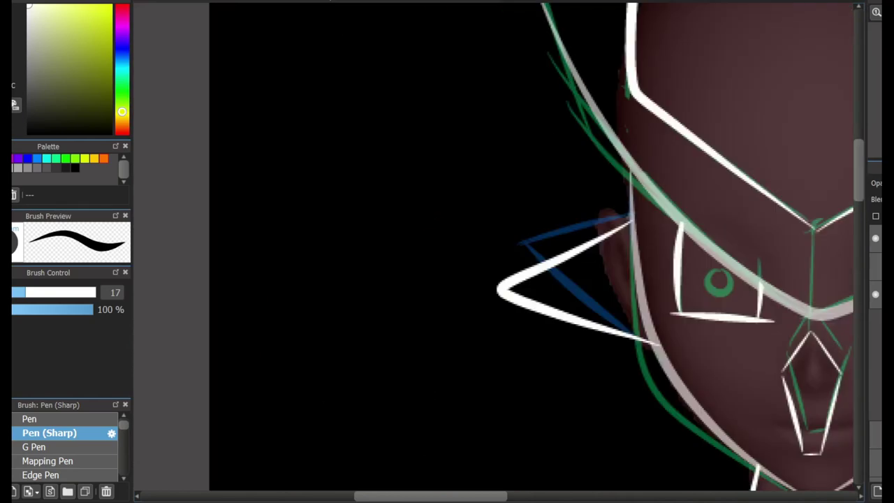
pyautogui.scroll(-10, 482, 348)
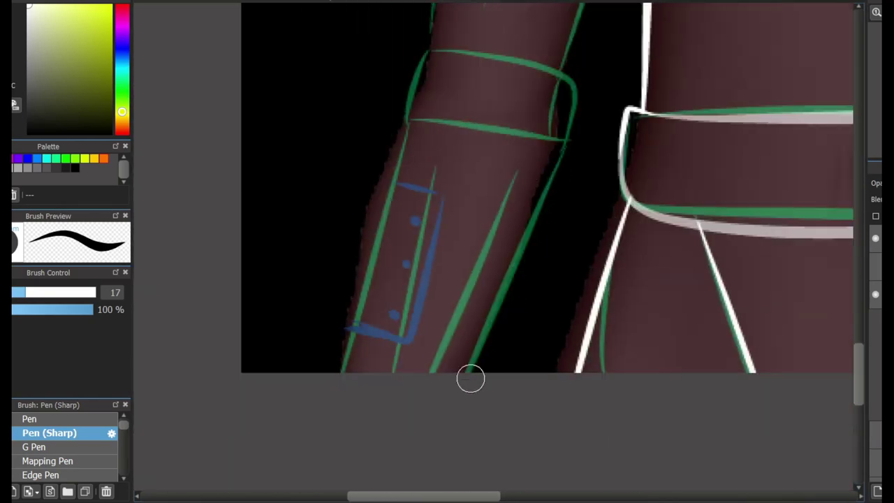
pyautogui.moveTo(464, 387)
pyautogui.mouseDown()
pyautogui.moveTo(554, 161)
pyautogui.moveTo(394, 133)
pyautogui.moveTo(561, 144)
pyautogui.moveTo(408, 133)
pyautogui.moveTo(349, 336)
pyautogui.mouseUp()
pyautogui.hotkey('ctrl', 'z')
pyautogui.hotkey('ctrl', 'z')
pyautogui.moveTo(404, 126); pyautogui.dragTo(343, 373)
# Step: Trace the elbow loop and the elbow band's outer side and upper edge on the drawing's left arm in white
pyautogui.scroll(2, 350, 335)
pyautogui.scroll(3, 489, 279)
pyautogui.moveTo(623, 279); pyautogui.dragTo(614, 266)
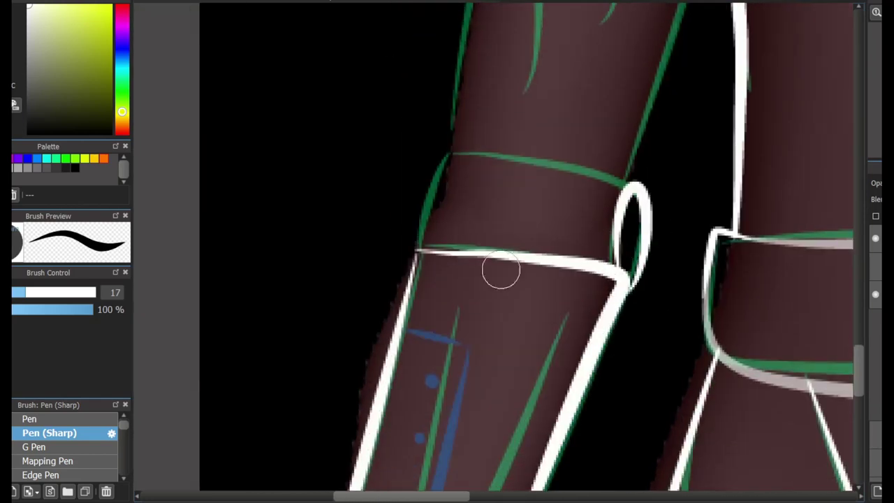
pyautogui.moveTo(417, 252); pyautogui.dragTo(635, 184)
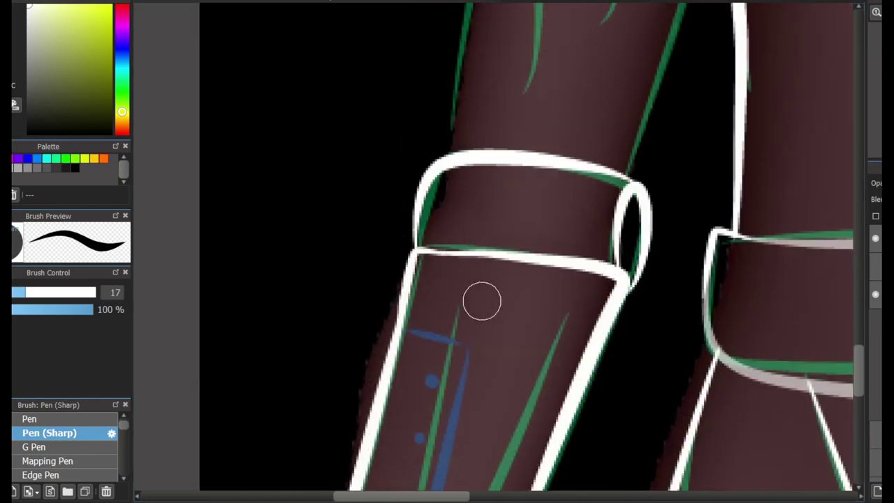
# Step: Trace the outer edge of the drawing's left upper arm in white from the elbow band to the shoulder cape, trimming the overlap
pyautogui.press('h')
pyautogui.press('h')
pyautogui.moveTo(409, 271)
pyautogui.mouseDown()
pyautogui.moveTo(486, 249)
pyautogui.moveTo(381, 291)
pyautogui.mouseUp()
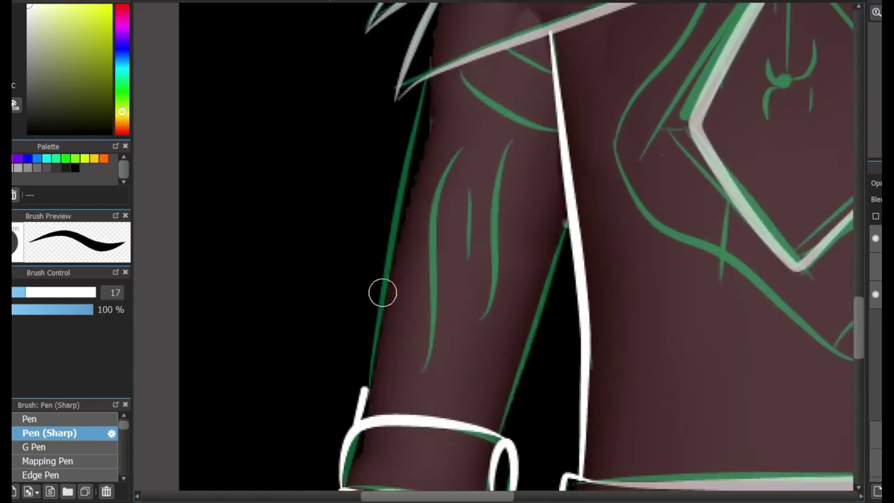
pyautogui.moveTo(424, 45); pyautogui.dragTo(364, 418)
pyautogui.moveTo(419, 280); pyautogui.dragTo(360, 279)
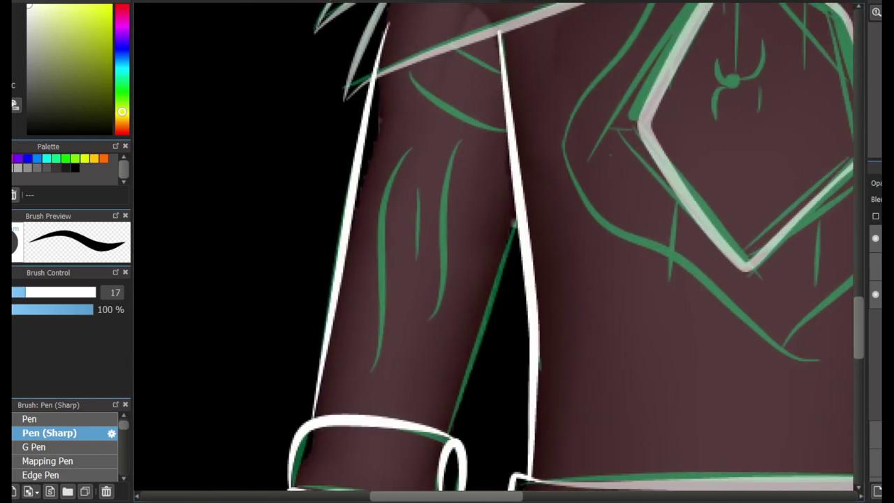
pyautogui.press('e')
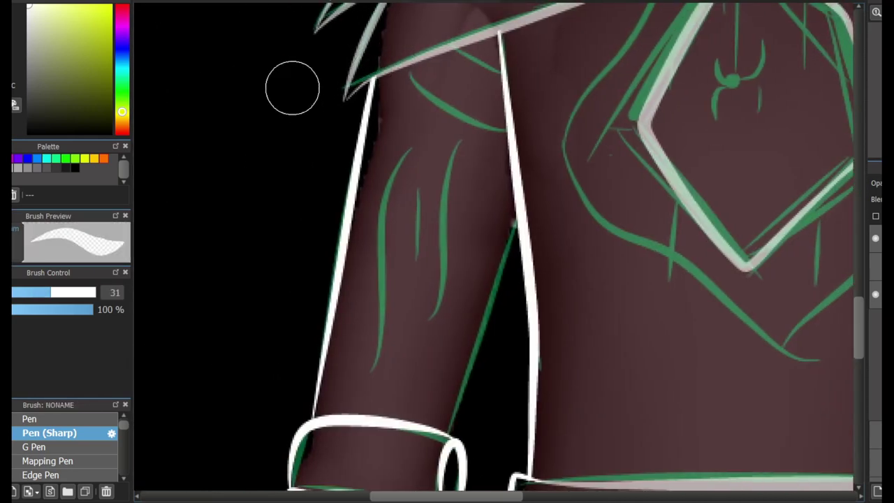
pyautogui.press('e')
# Step: Trace the outer edge of the drawing's right upper arm in white from the elbow band up to the shoulder cape
pyautogui.press('h')
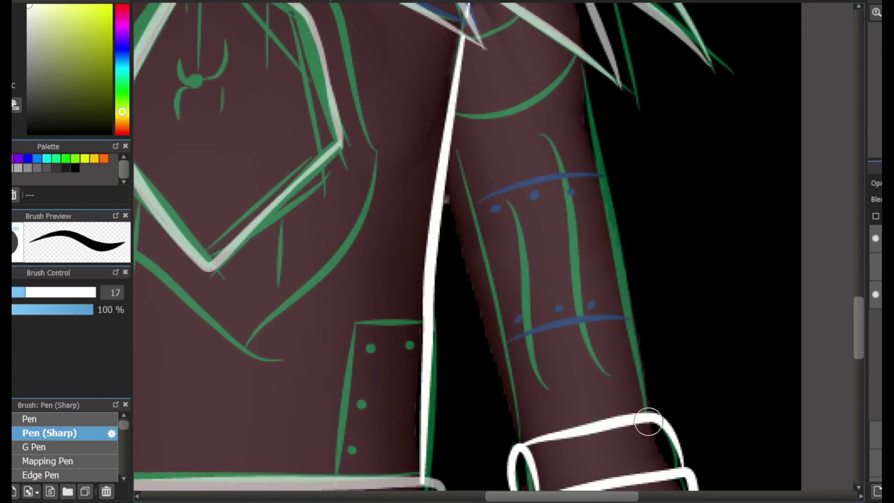
pyautogui.hotkey('ctrl', 'z')
pyautogui.moveTo(641, 383)
pyautogui.mouseDown()
pyautogui.moveTo(594, 80)
pyautogui.moveTo(563, 42)
pyautogui.moveTo(572, 77)
pyautogui.mouseUp()
pyautogui.press('e')
# Step: Select and delete the stray white mark between the neck and the blue bow sketch
pyautogui.scroll(-2, 523, 138)
pyautogui.scroll(-2, 522, 137)
pyautogui.hotkey('ctrl', 'd')
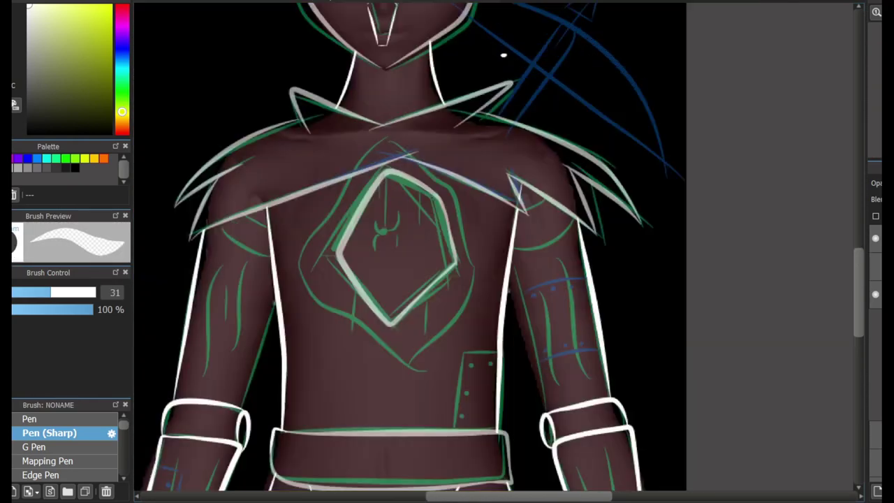
pyautogui.moveTo(483, 40); pyautogui.dragTo(535, 72)
pyautogui.press('Delete')
pyautogui.hotkey('ctrl', 'd')
pyautogui.press('e')
# Step: Close the tall spikes on both sides of the head in white, joining each tip to the helmet's side
pyautogui.scroll(-3, 508, 55)
pyautogui.scroll(2, 374, 97)
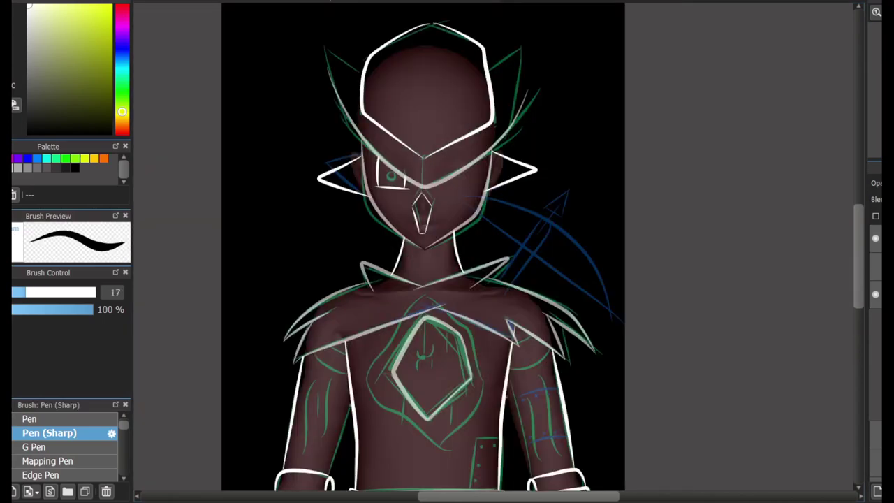
pyautogui.scroll(3, 310, 343)
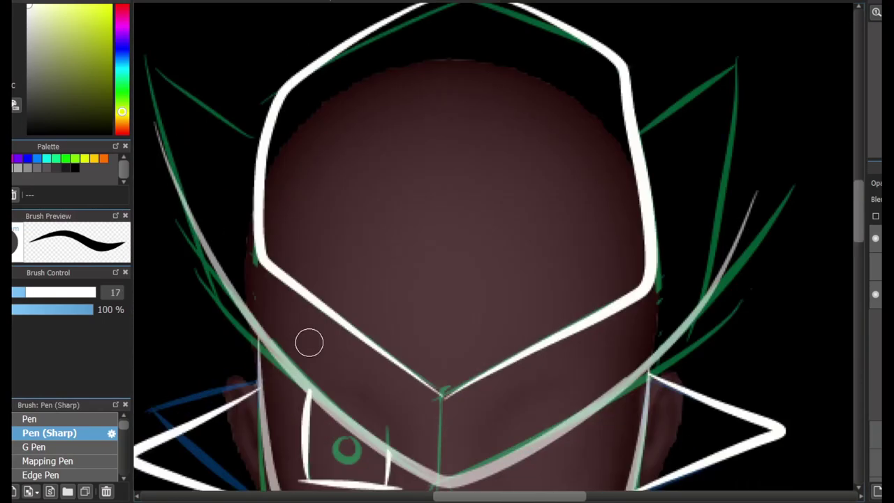
pyautogui.moveTo(150, 108); pyautogui.dragTo(255, 199)
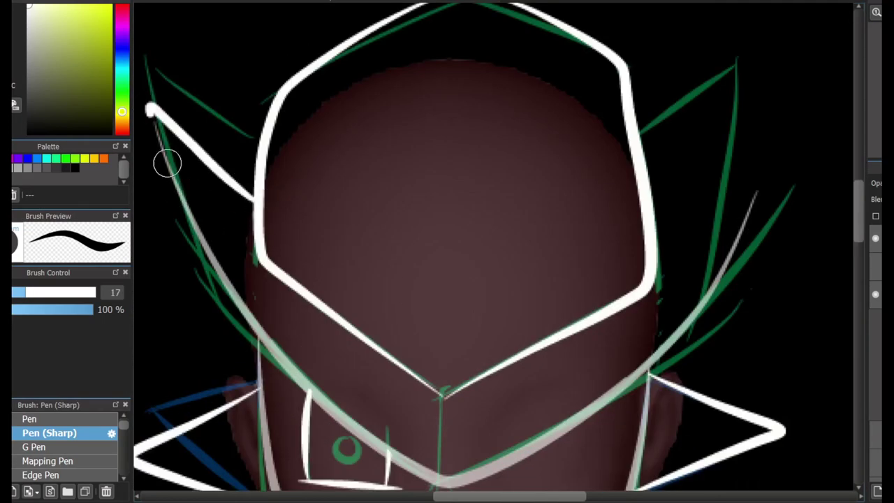
pyautogui.moveTo(650, 203); pyautogui.dragTo(740, 239)
pyautogui.moveTo(713, 275); pyautogui.dragTo(748, 210)
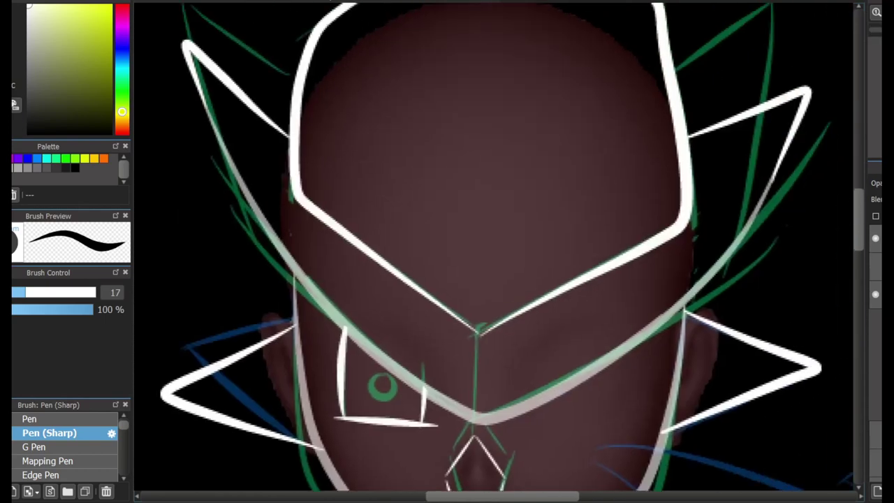
pyautogui.moveTo(474, 276); pyautogui.dragTo(303, 151)
pyautogui.hotkey('ctrl', 'z')
pyautogui.scroll(-5, 755, 290)
pyautogui.scroll(1, 671, 412)
pyautogui.moveTo(556, 250)
pyautogui.mouseDown()
pyautogui.moveTo(598, 342)
pyautogui.moveTo(631, 307)
pyautogui.mouseUp()
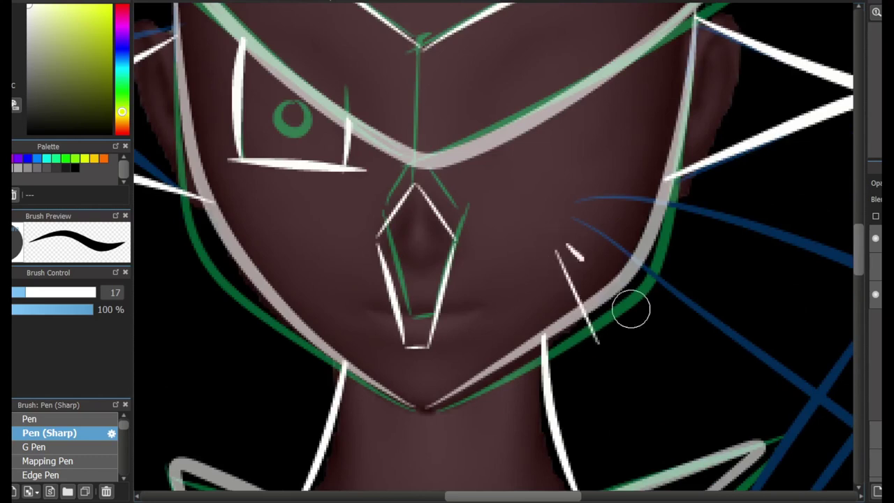
pyautogui.moveTo(577, 233); pyautogui.dragTo(665, 260)
pyautogui.press('e')
pyautogui.moveTo(635, 298)
pyautogui.mouseDown()
pyautogui.moveTo(581, 323)
pyautogui.moveTo(672, 256)
pyautogui.mouseUp()
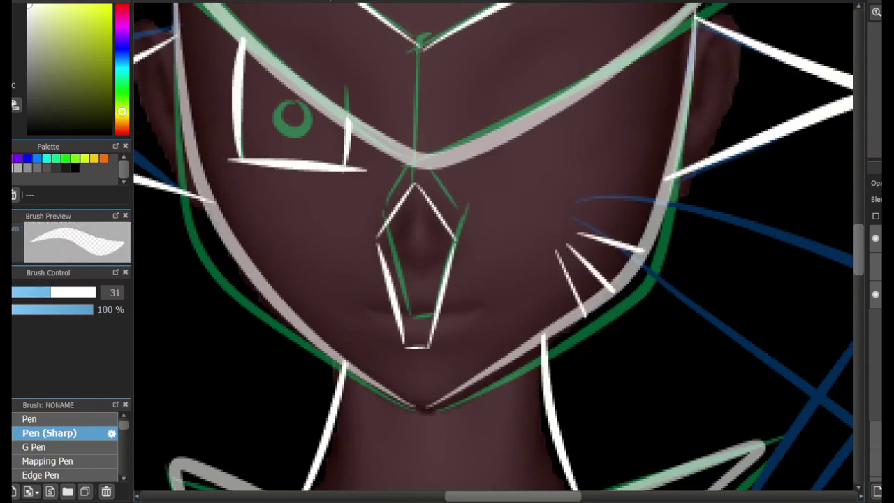
pyautogui.press('b')
pyautogui.hotkey('ctrl', 'z')
pyautogui.hotkey('ctrl', 'z')
pyautogui.hotkey('ctrl', 'z')
pyautogui.hotkey('ctrl', 'z')
pyautogui.hotkey('ctrl', 'z')
pyautogui.hotkey('ctrl', 'z')
# Step: Draw three short white lines fanning across the drawing's right cheek, and trim their ends at the jaw line
pyautogui.moveTo(515, 259); pyautogui.dragTo(598, 313)
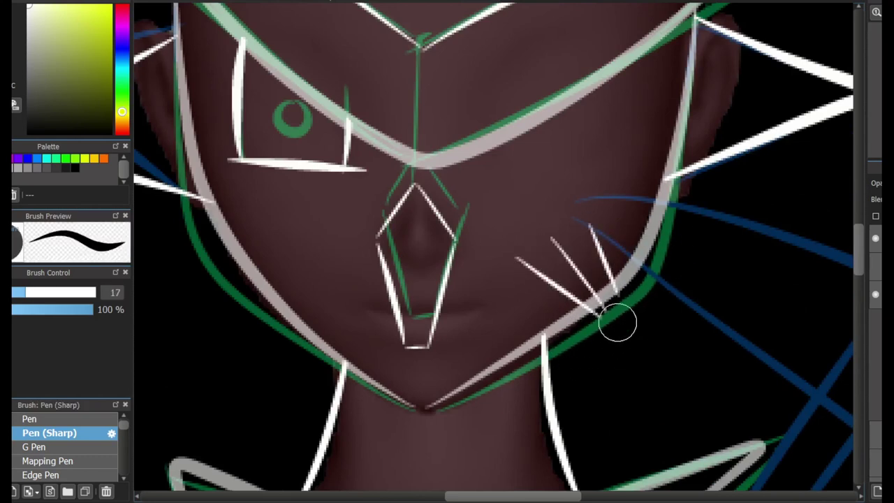
pyautogui.press('e')
pyautogui.press('b')
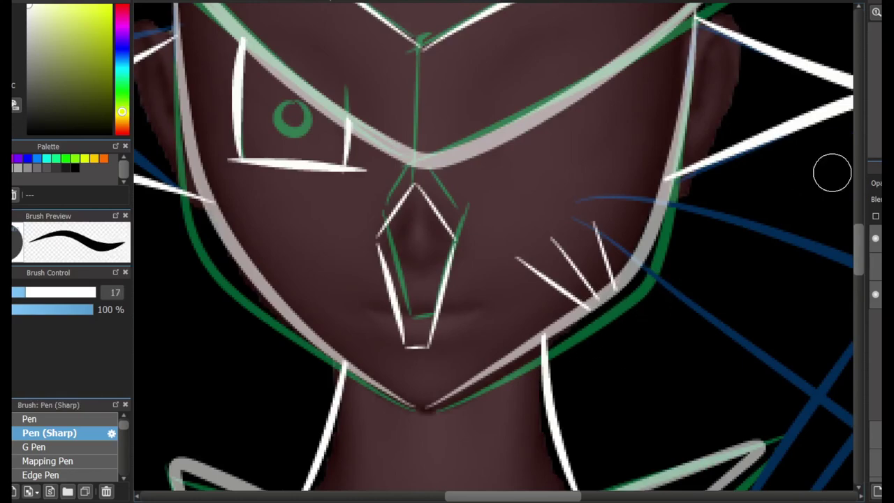
# Step: Extend the shoulder cape's upper edge in white to the collar point on the drawing's right side, trimming the overshoot
pyautogui.scroll(3, 832, 170)
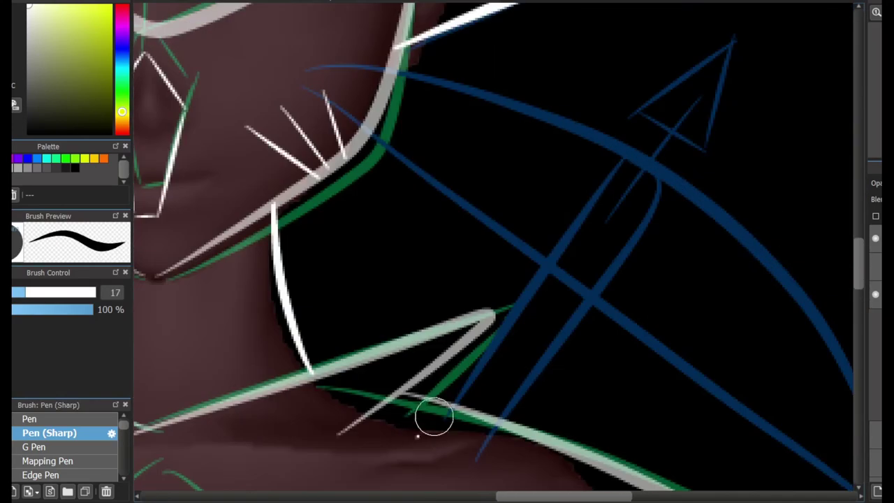
pyautogui.moveTo(434, 417); pyautogui.dragTo(587, 234)
pyautogui.hotkey('ctrl', 'z')
pyautogui.moveTo(382, 390); pyautogui.dragTo(483, 429)
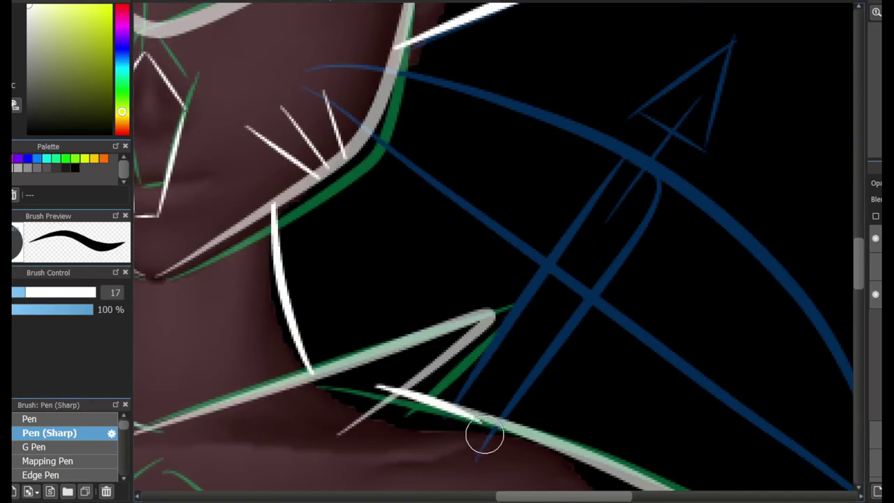
pyautogui.press('e')
pyautogui.press('b')
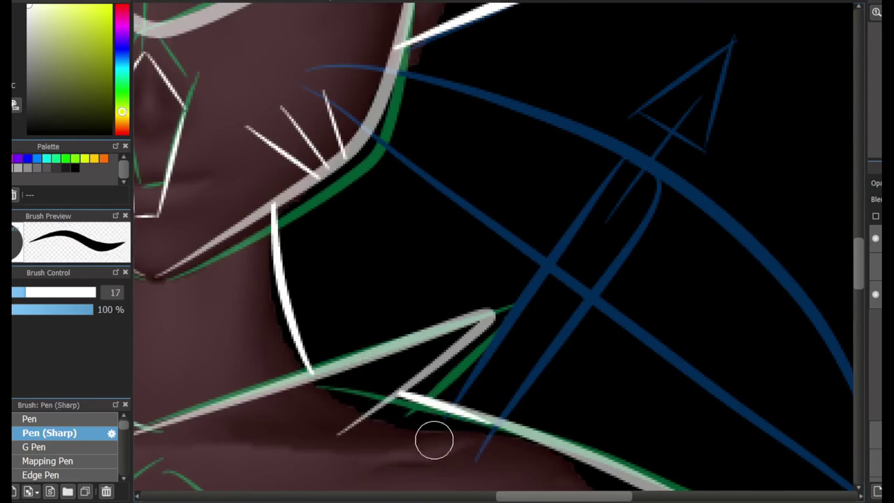
pyautogui.moveTo(420, 466); pyautogui.dragTo(616, 163)
pyautogui.hotkey('ctrl', 'z')
pyautogui.hotkey('ctrl', 'z')
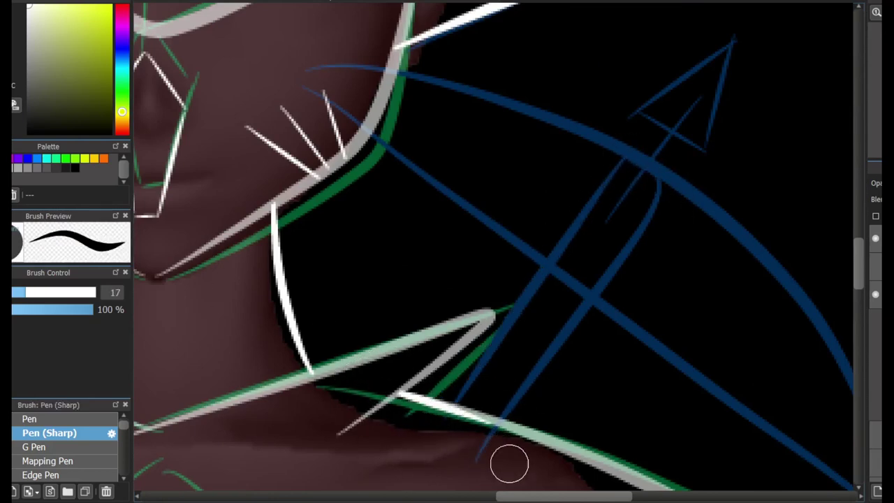
# Step: Trace the waist patch above the belt in white and add five rivet dots along its side and upper edge
pyautogui.scroll(-10, 509, 463)
pyautogui.moveTo(529, 409)
pyautogui.mouseDown()
pyautogui.moveTo(648, 180)
pyautogui.moveTo(551, 167)
pyautogui.moveTo(515, 401)
pyautogui.mouseUp()
pyautogui.hotkey('ctrl', 'z')
pyautogui.click(548, 353)
pyautogui.click(558, 292)
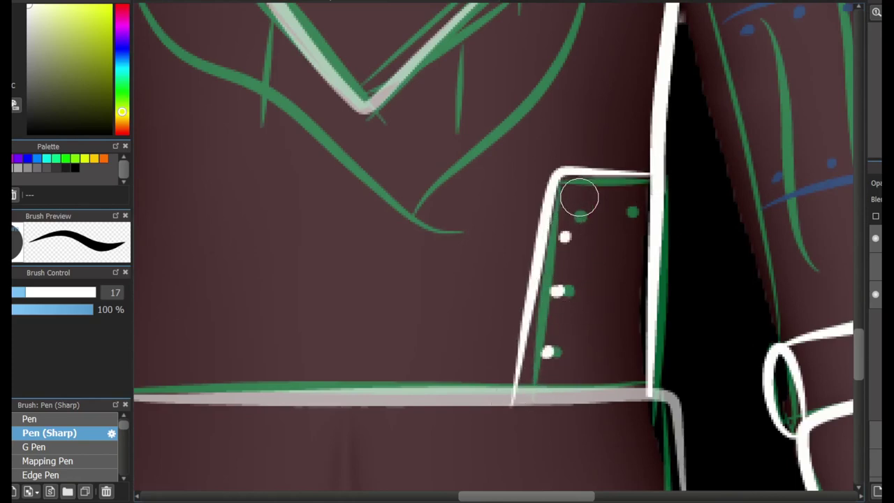
# Step: Trace the rounded patch on the drawing's left forearm guard in white and add four rivet dots inside it
pyautogui.moveTo(566, 446); pyautogui.dragTo(839, 165)
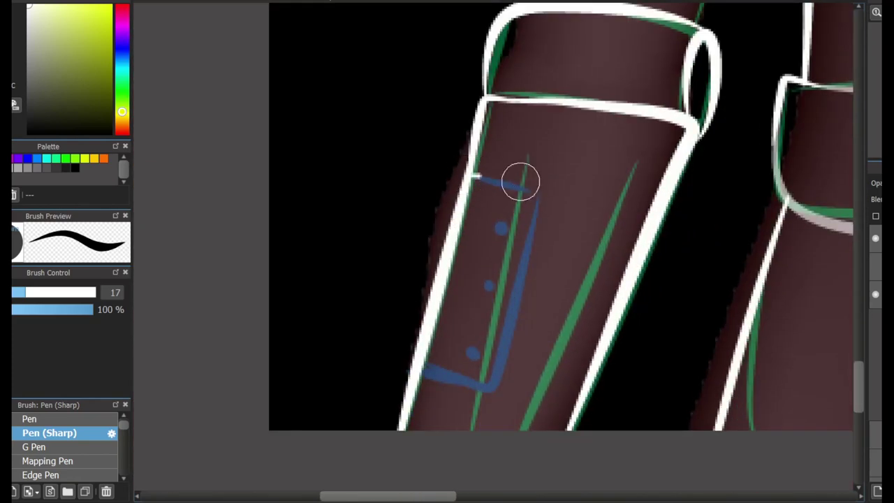
pyautogui.moveTo(521, 182); pyautogui.dragTo(420, 370)
pyautogui.click(471, 358)
pyautogui.click(482, 315)
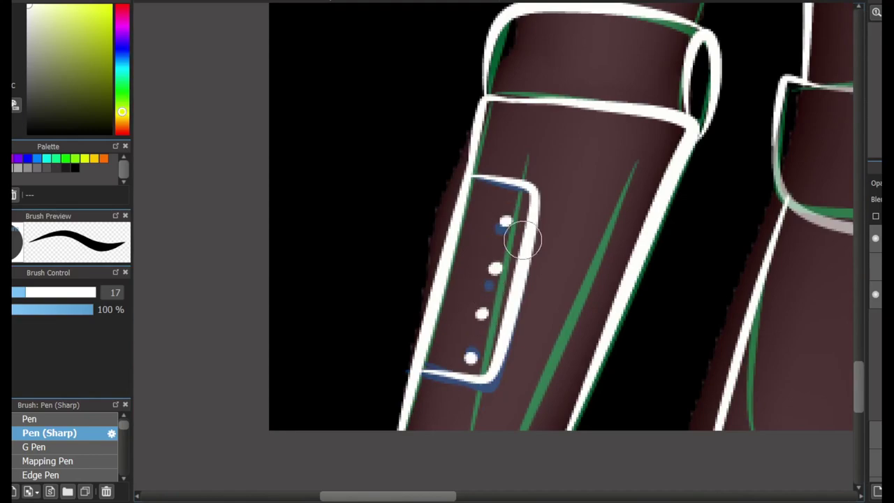
# Step: Trace the inner edges of both upper arms in white from the elbow loops up to the torso, trimming any overlap
pyautogui.moveTo(522, 241); pyautogui.dragTo(788, 139)
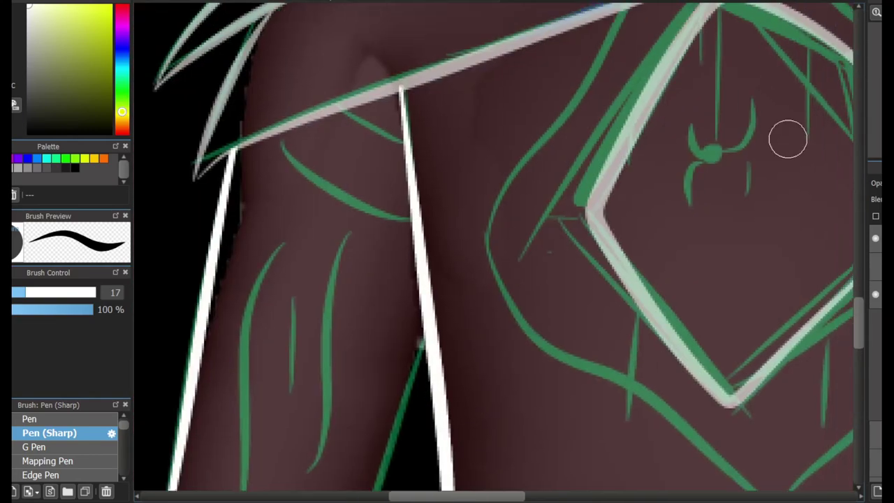
pyautogui.scroll(-2, 505, 259)
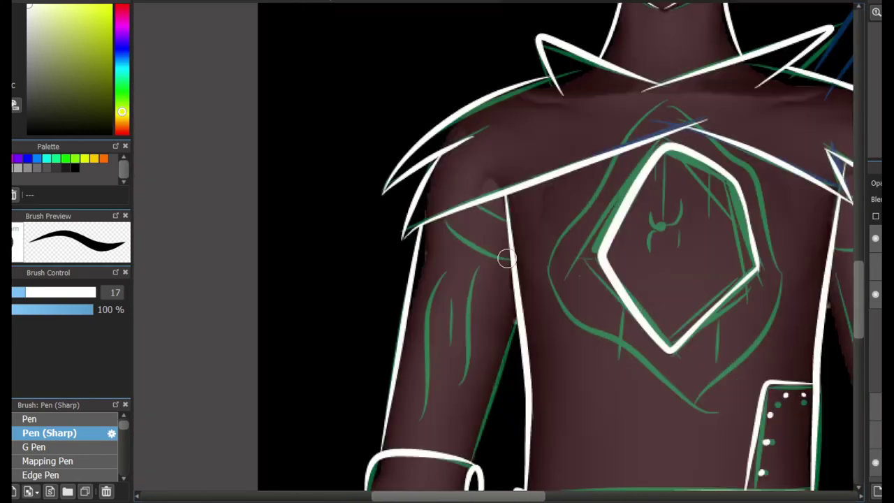
pyautogui.scroll(-3, 689, 321)
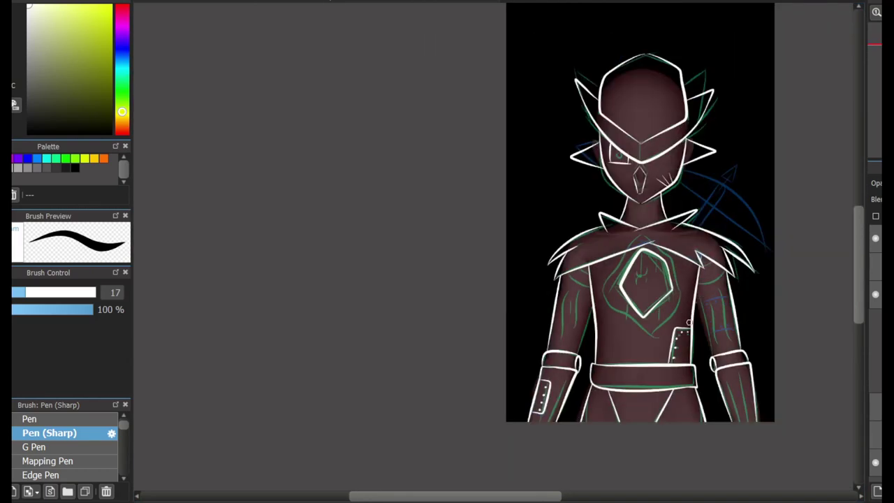
pyautogui.scroll(4, 483, 436)
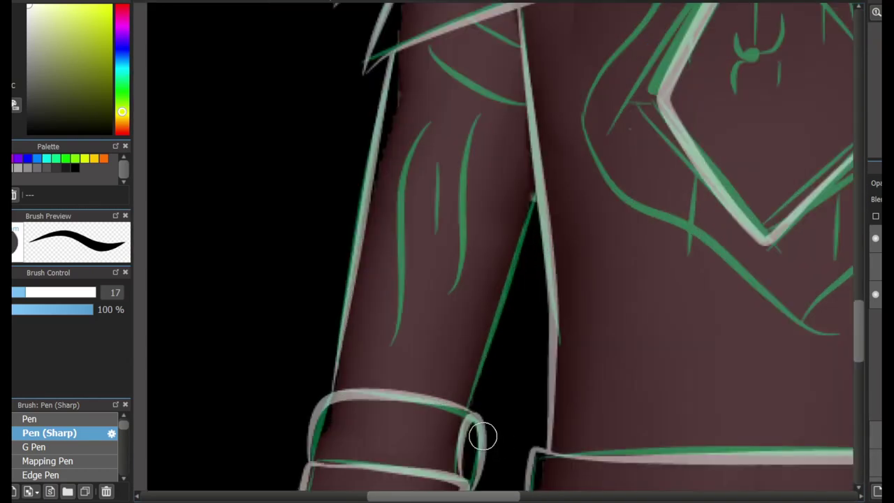
pyautogui.moveTo(482, 436)
pyautogui.mouseDown()
pyautogui.moveTo(510, 355)
pyautogui.moveTo(529, 193)
pyautogui.mouseUp()
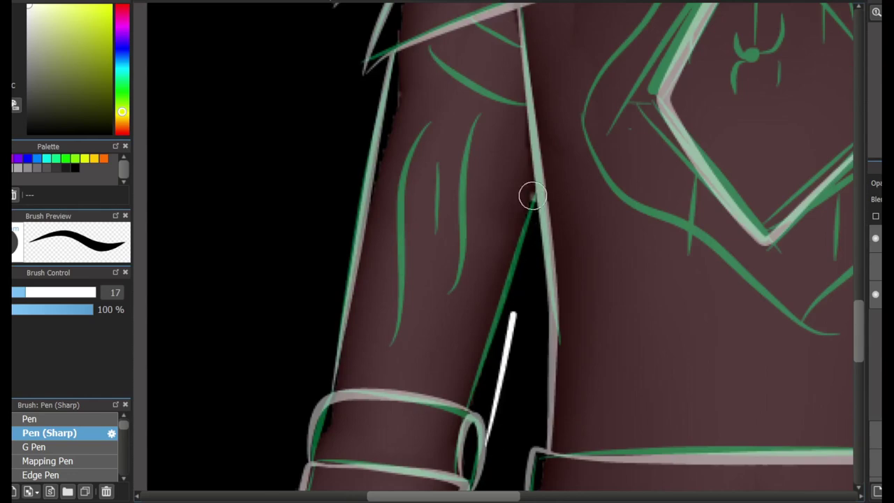
pyautogui.hscroll(5, 529, 193)
pyautogui.moveTo(698, 457); pyautogui.dragTo(611, 154)
pyautogui.hotkey('ctrl', 'z')
pyautogui.hotkey('ctrl', 'z')
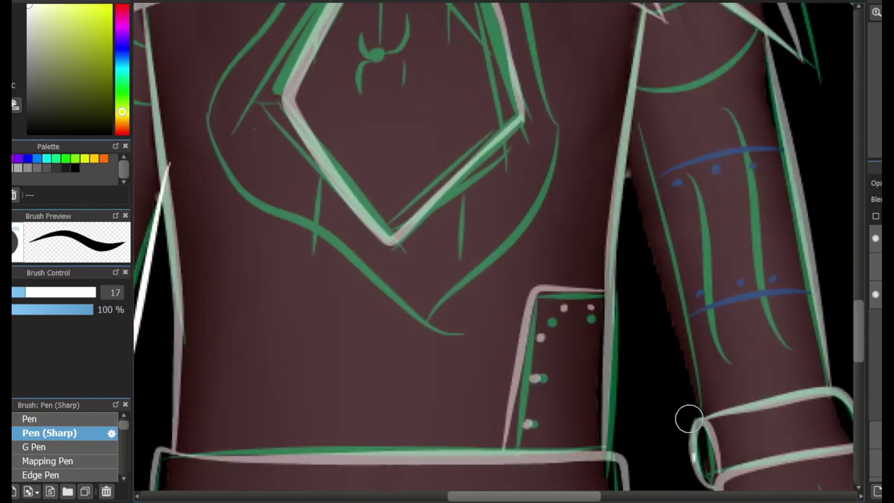
pyautogui.moveTo(692, 454); pyautogui.dragTo(623, 148)
pyautogui.press('e')
pyautogui.hscroll(-3, 467, 479)
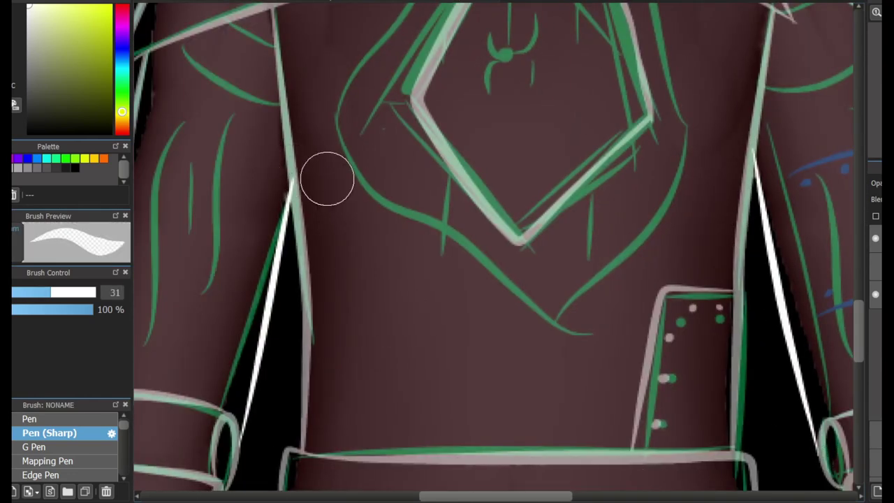
# Step: Trace the armband's curved lower and upper edges across the drawing's right upper arm in white
pyautogui.press('b')
pyautogui.hscroll(4, 579, 200)
pyautogui.scroll(2, 593, 329)
pyautogui.moveTo(518, 382); pyautogui.dragTo(737, 343)
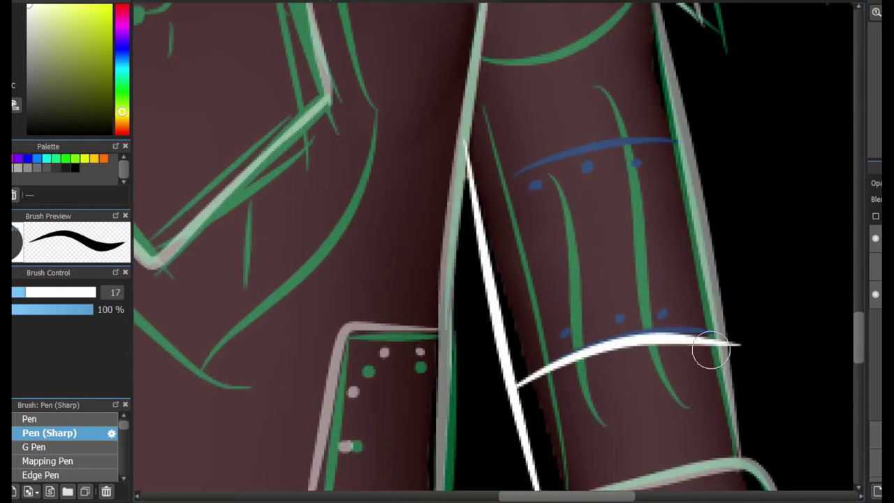
pyautogui.moveTo(480, 191); pyautogui.dragTo(732, 148)
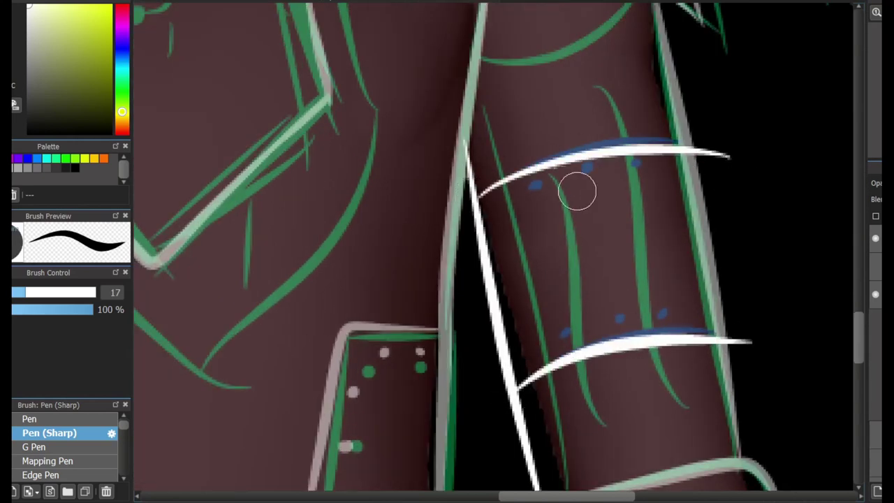
# Step: Add three white rivet dots along each armband edge, and trim the edges where they overshoot the arm's outer side
pyautogui.click(515, 198)
pyautogui.click(579, 177)
pyautogui.click(643, 170)
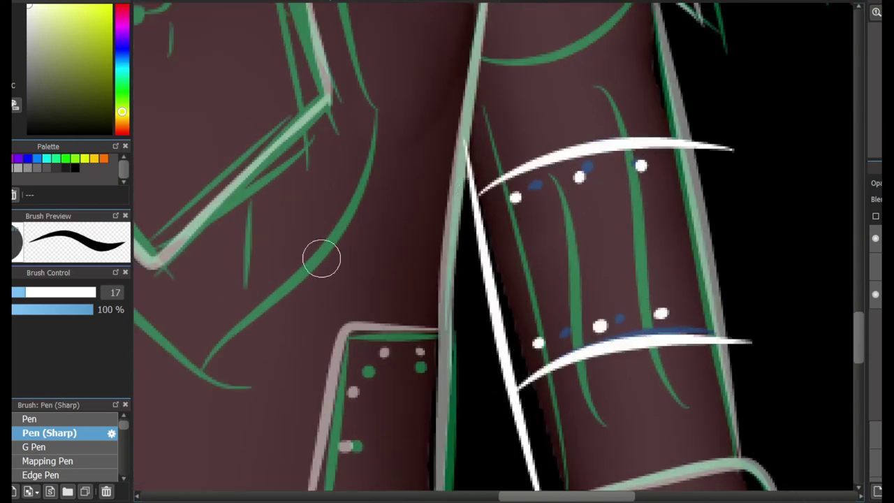
pyautogui.press('e')
pyautogui.moveTo(713, 160); pyautogui.dragTo(733, 149)
pyautogui.click(737, 350)
# Step: Trace the two curved sleeve lines beneath the cape on the drawing's left upper arm in white
pyautogui.scroll(-5, 681, 249)
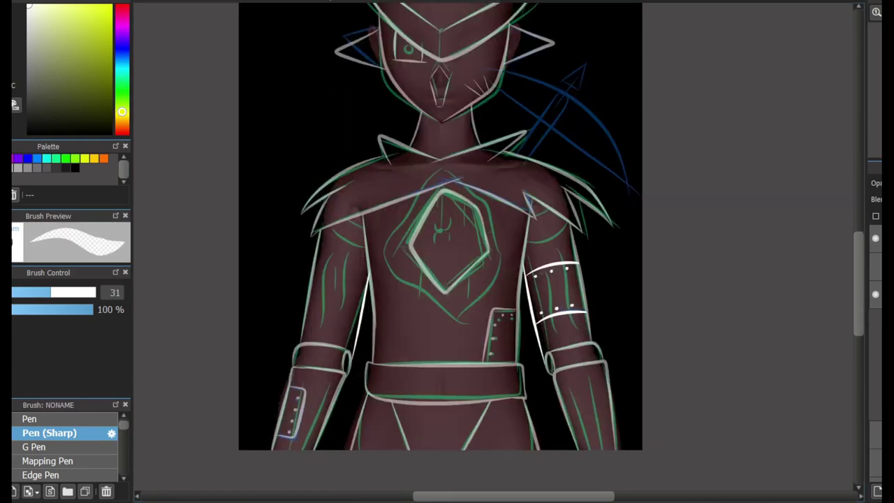
pyautogui.press('b')
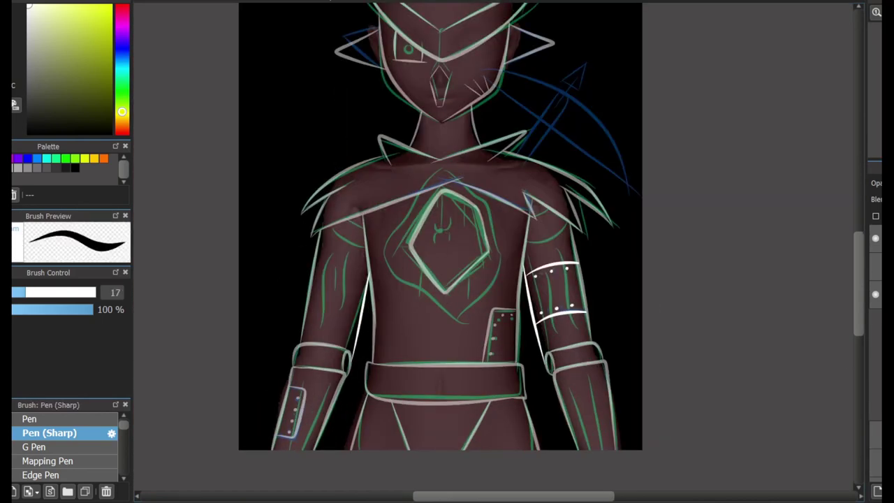
pyautogui.scroll(5, 334, 199)
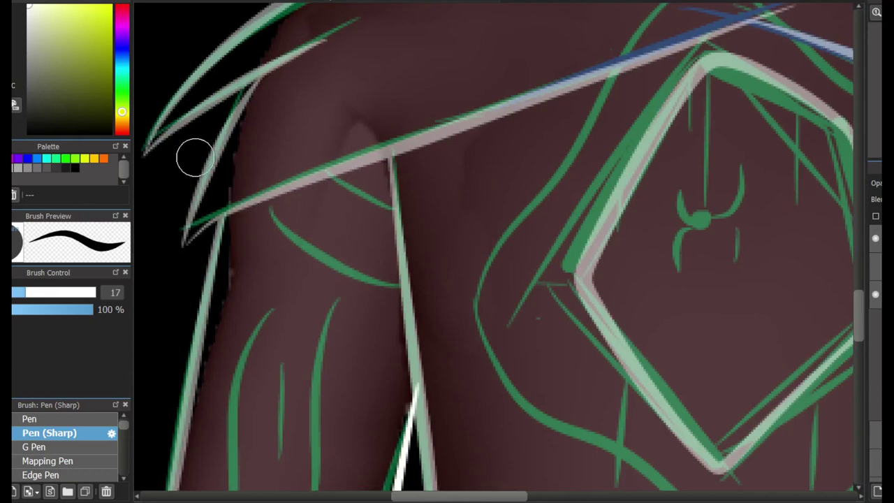
pyautogui.moveTo(232, 187); pyautogui.dragTo(447, 288)
pyautogui.moveTo(323, 155); pyautogui.dragTo(417, 206)
# Step: Trace the two curved sleeve lines on the drawing's right upper arm in white, and trim overshooting sleeve-line ends on both arms
pyautogui.press('h')
pyautogui.moveTo(459, 277); pyautogui.dragTo(671, 155)
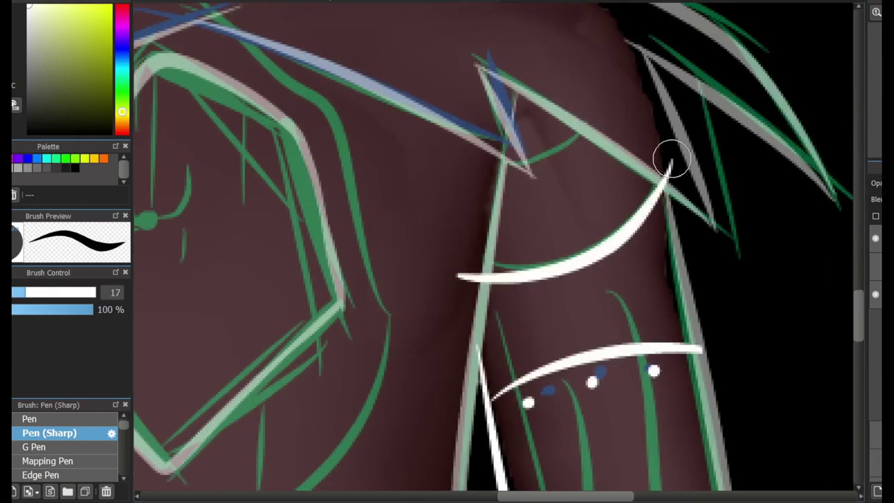
pyautogui.moveTo(460, 173); pyautogui.dragTo(593, 110)
pyautogui.press('e')
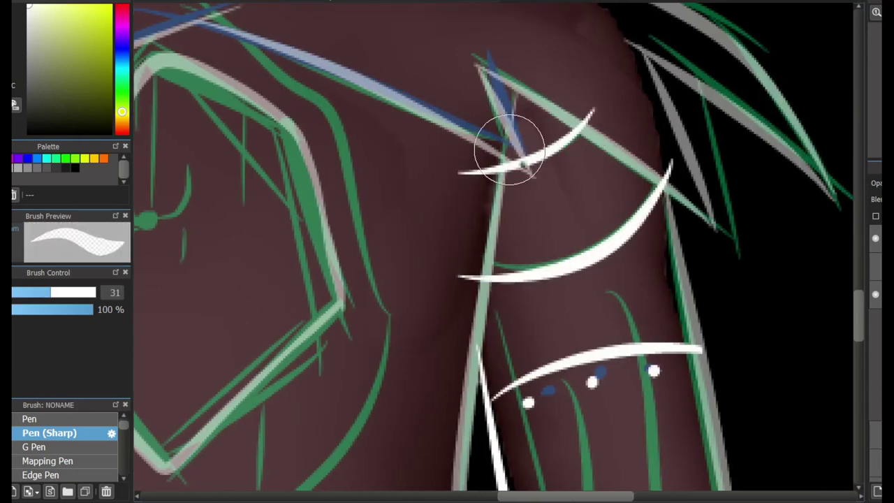
pyautogui.moveTo(505, 148); pyautogui.dragTo(484, 185)
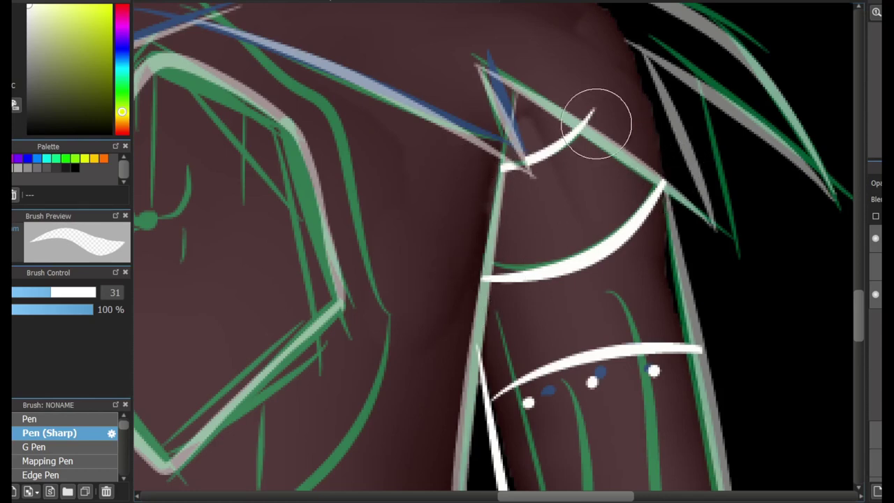
pyautogui.press('h')
pyautogui.moveTo(230, 205); pyautogui.dragTo(509, 205)
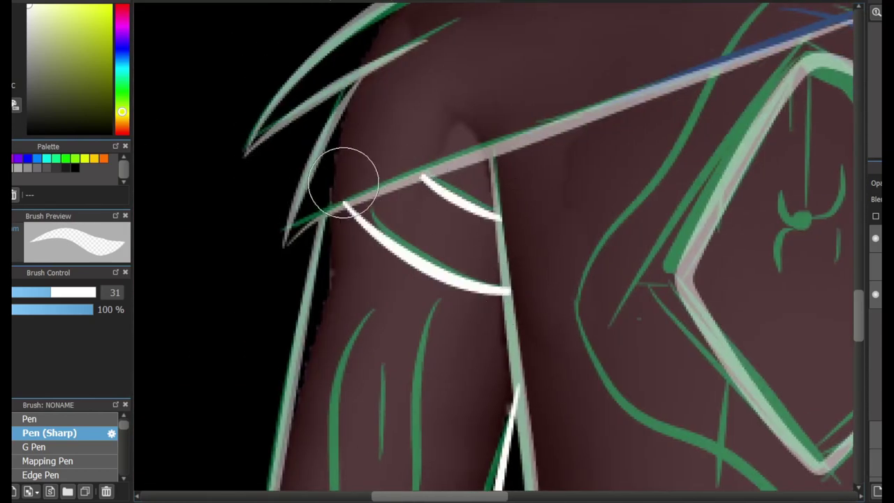
pyautogui.press('b')
# Step: Trace two long tapering crease lines in white down each forearm guard
pyautogui.scroll(-3, 422, 405)
pyautogui.scroll(3, 669, 441)
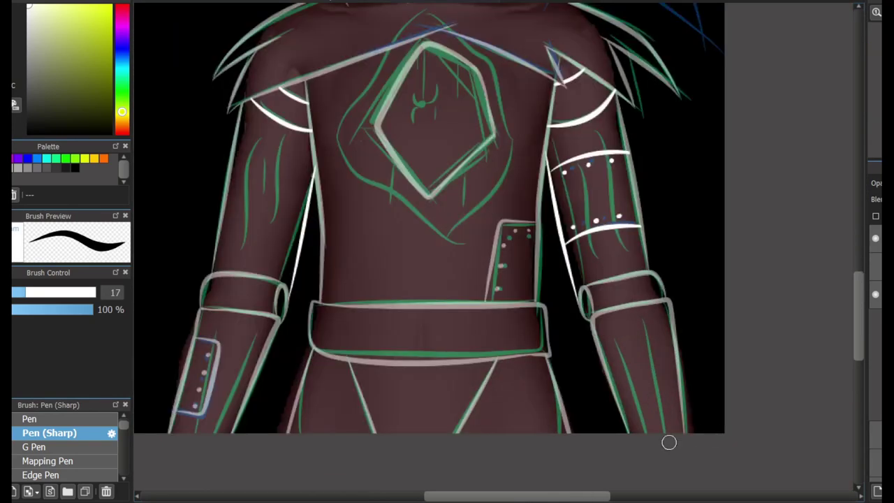
pyautogui.scroll(-1, 318, 462)
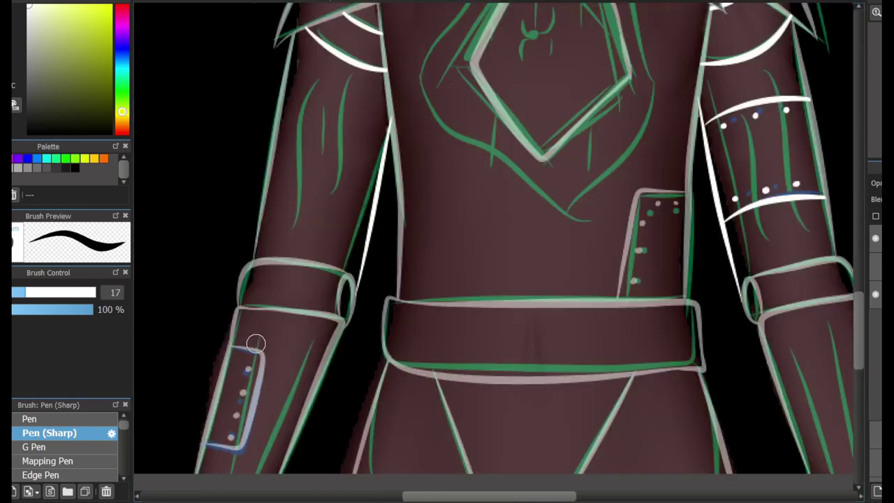
pyautogui.hscroll(3, 352, 472)
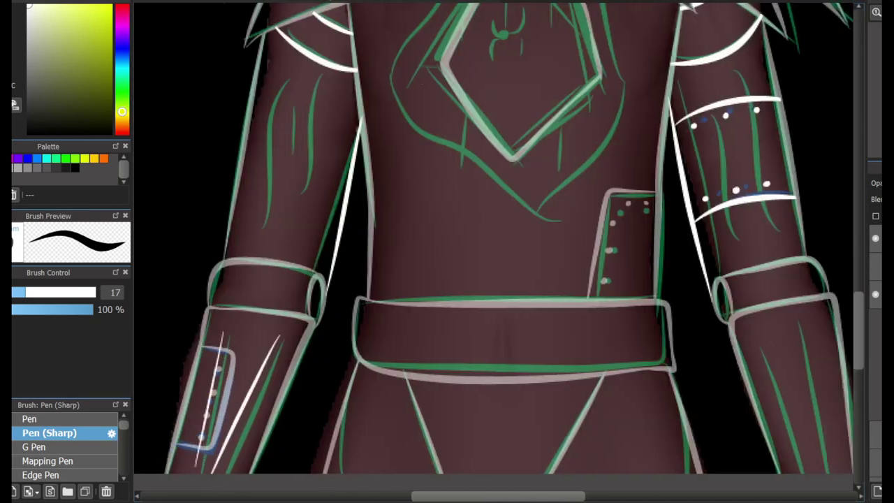
pyautogui.scroll(2, 707, 314)
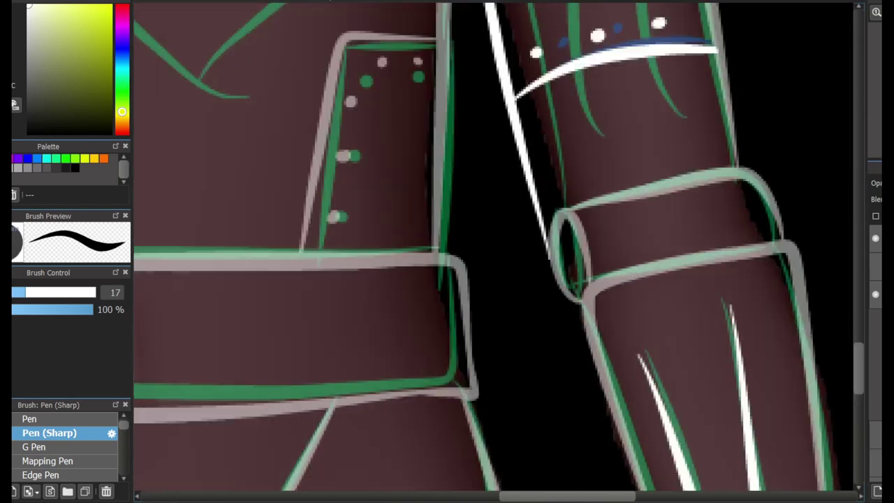
# Step: Draw two short curved white lines across the elbow band on the drawing's right arm
pyautogui.moveTo(679, 183); pyautogui.dragTo(711, 260)
pyautogui.moveTo(627, 198); pyautogui.dragTo(653, 274)
pyautogui.hotkey('ctrl', 'z')
pyautogui.hotkey('ctrl', 'z')
pyautogui.moveTo(679, 183); pyautogui.dragTo(711, 262)
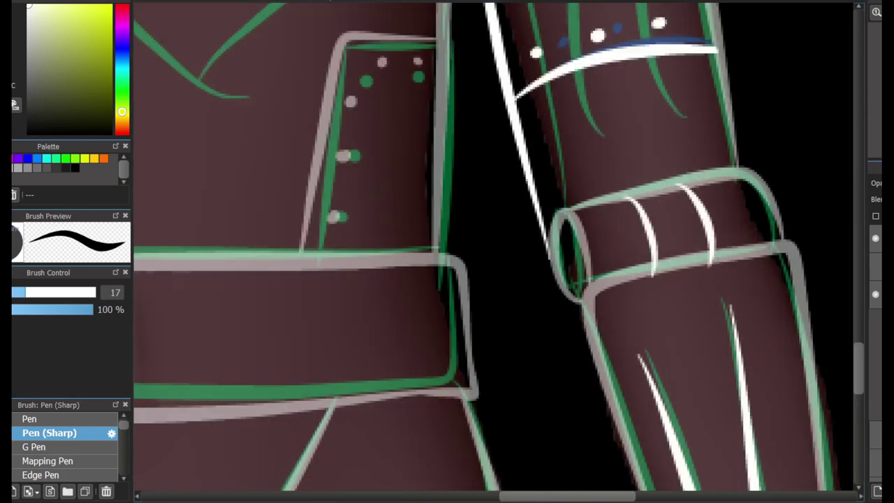
pyautogui.press('e')
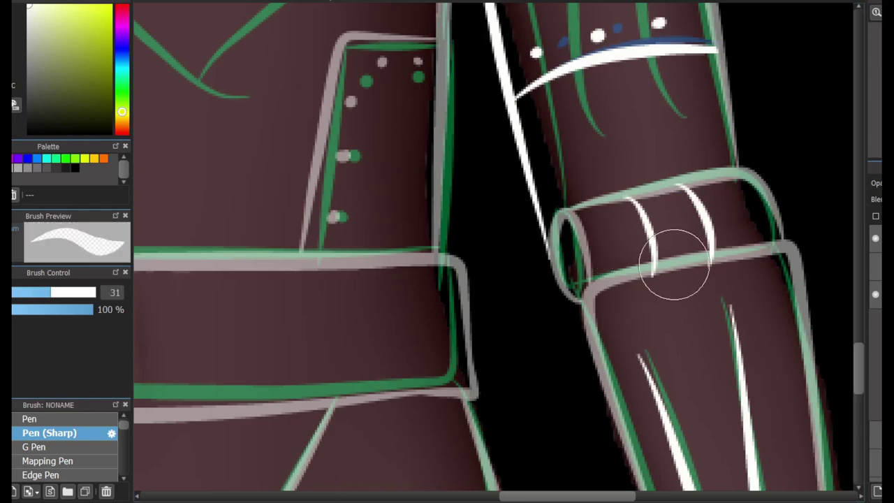
# Step: Draw two matching curved lines across the left elbow band, and reinforce the upper outer corner of the forearm guard beneath it in white
pyautogui.press('h')
pyautogui.moveTo(262, 370); pyautogui.dragTo(302, 194)
pyautogui.press('e')
pyautogui.moveTo(414, 23); pyautogui.dragTo(406, 119)
pyautogui.moveTo(360, 19); pyautogui.dragTo(348, 105)
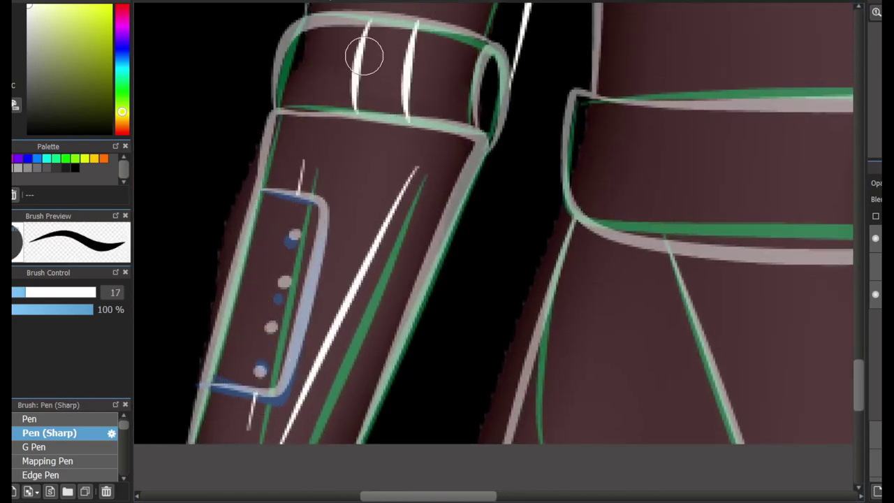
pyautogui.hotkey('ctrl', 'z')
pyautogui.moveTo(359, 18); pyautogui.dragTo(348, 104)
pyautogui.moveTo(267, 143); pyautogui.dragTo(360, 119)
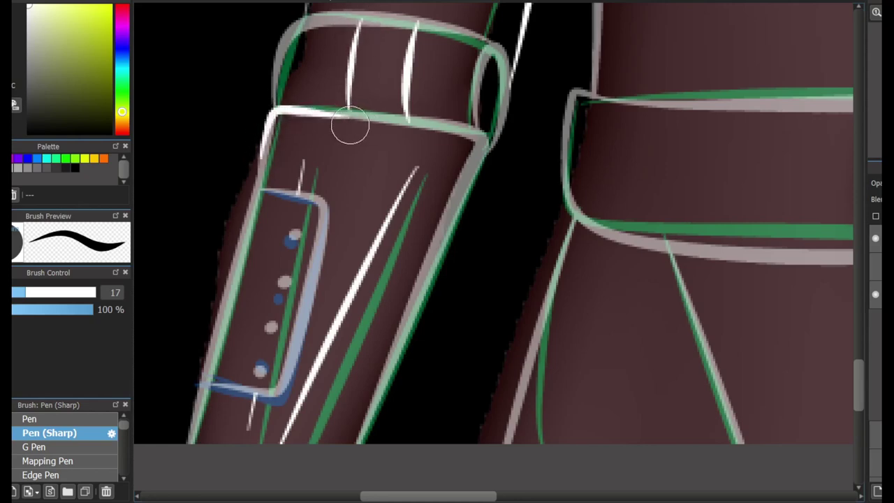
# Step: Trace the long outer fold line on the drawing's left upper arm with a single curved white stroke
pyautogui.scroll(5, 528, 177)
pyautogui.scroll(-2, 528, 176)
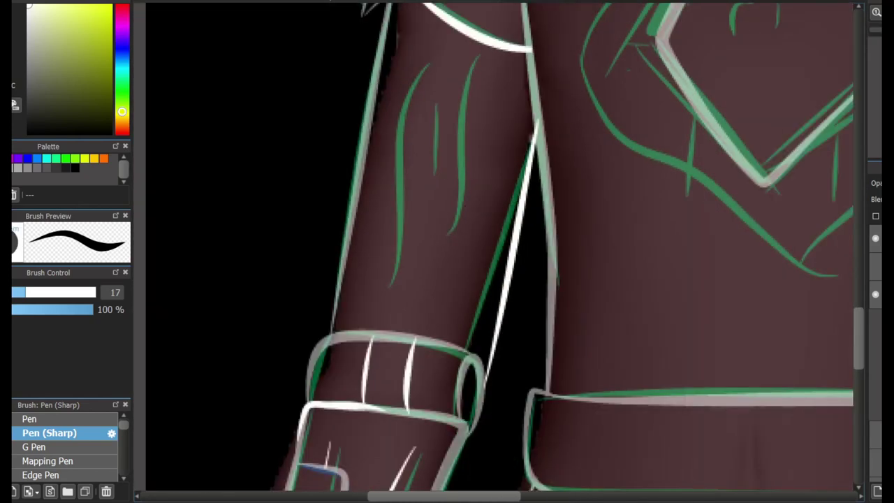
pyautogui.scroll(1, 457, 133)
pyautogui.moveTo(457, 134); pyautogui.dragTo(423, 370)
pyautogui.hotkey('ctrl', 'z')
pyautogui.moveTo(482, 109); pyautogui.dragTo(419, 374)
pyautogui.moveTo(486, 340); pyautogui.dragTo(476, 359)
pyautogui.moveTo(520, 124); pyautogui.dragTo(492, 339)
pyautogui.hotkey('ctrl', 'z')
pyautogui.hotkey('ctrl', 'z')
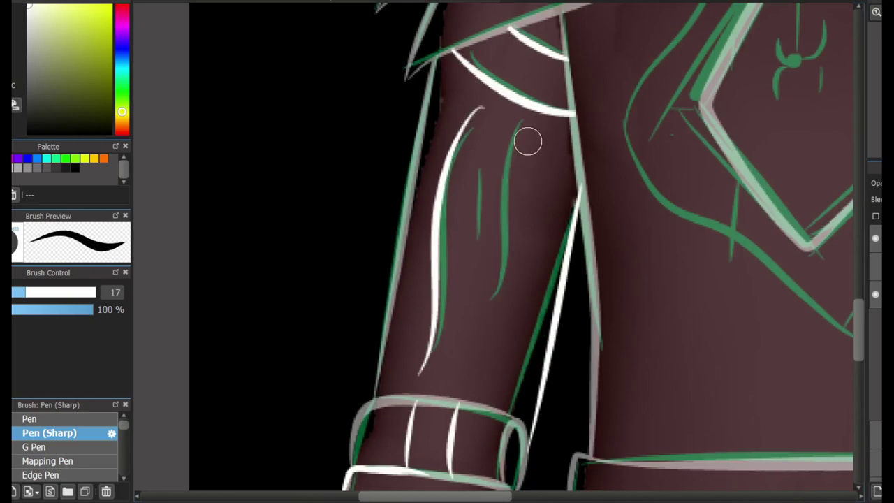
# Step: Add the shorter middle fold line to the left upper arm in white, and try out strokes for the inner fold line
pyautogui.moveTo(527, 140); pyautogui.dragTo(517, 230)
pyautogui.moveTo(513, 213); pyautogui.dragTo(482, 293)
pyautogui.moveTo(471, 227); pyautogui.dragTo(454, 353)
pyautogui.hotkey('ctrl', 'z')
pyautogui.moveTo(489, 143); pyautogui.dragTo(440, 339)
pyautogui.hotkey('ctrl', 'z')
pyautogui.hotkey('ctrl', 'z')
pyautogui.hotkey('ctrl', 'z')
pyautogui.moveTo(496, 180); pyautogui.dragTo(472, 336)
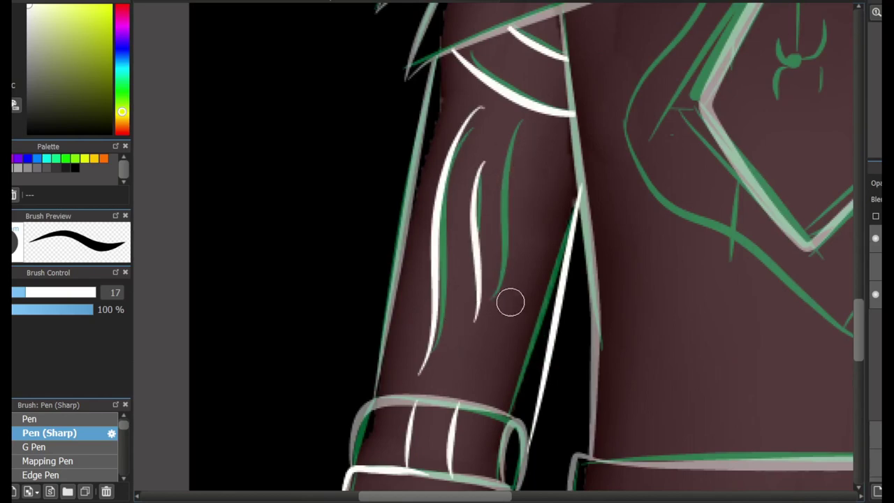
pyautogui.moveTo(535, 152); pyautogui.dragTo(508, 349)
pyautogui.hotkey('ctrl', 'z')
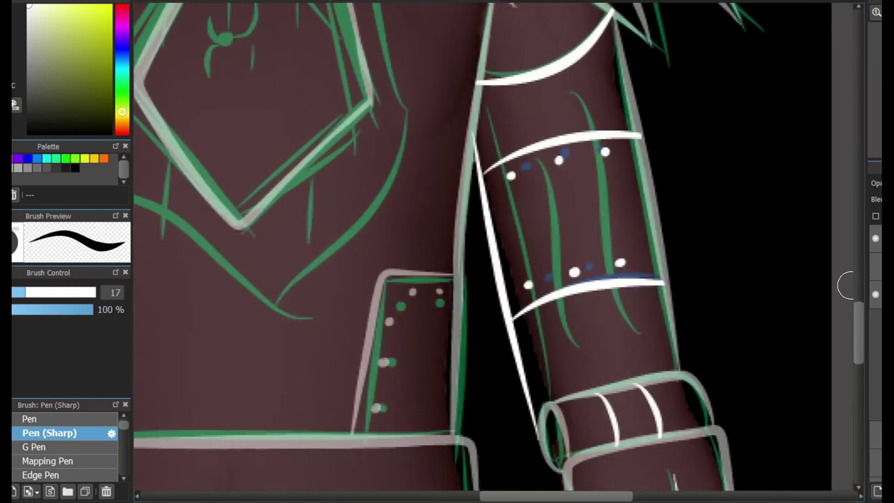
# Step: Draw a wide white V across the helmet above its lower edge, and start a slanted line above the V
pyautogui.scroll(10, 845, 285)
pyautogui.scroll(1, 525, 309)
pyautogui.moveTo(733, 213)
pyautogui.mouseDown()
pyautogui.moveTo(513, 322)
pyautogui.moveTo(325, 203)
pyautogui.mouseUp()
pyautogui.press(']')
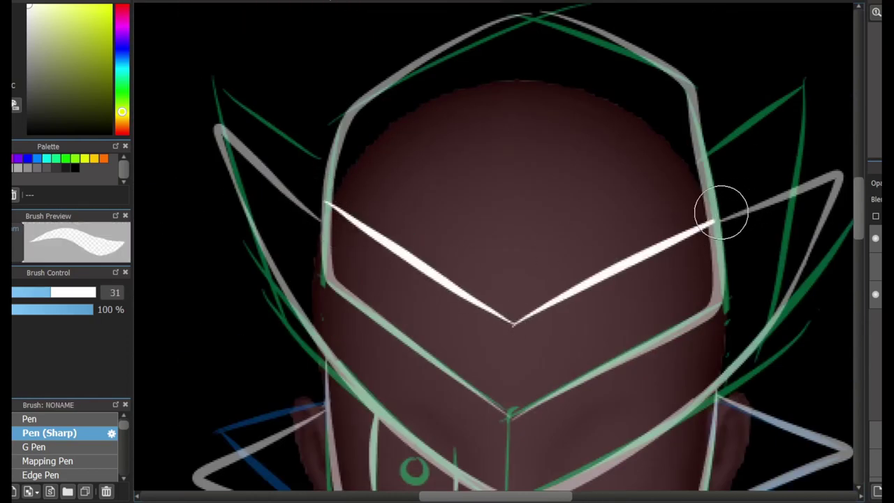
pyautogui.press('[')
pyautogui.moveTo(528, 156); pyautogui.dragTo(657, 102)
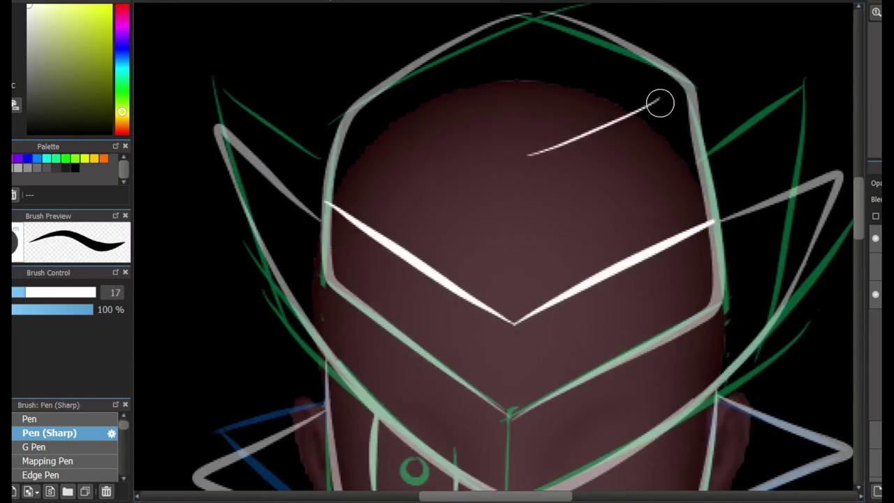
# Step: Draw a solid white spider with an oval body and curved legs, hanging on a thread from the chest emblem's peak
pyautogui.scroll(-10, 557, 214)
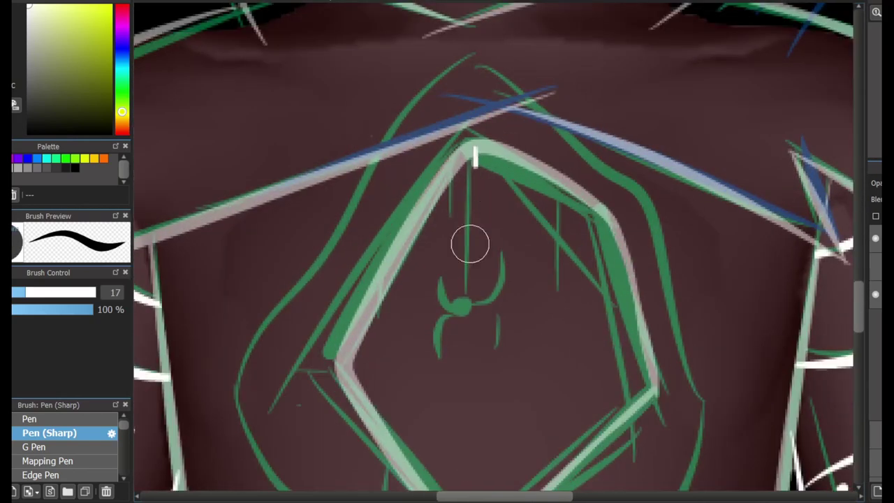
pyautogui.moveTo(480, 144); pyautogui.dragTo(468, 342)
pyautogui.moveTo(485, 311)
pyautogui.mouseDown()
pyautogui.moveTo(480, 337)
pyautogui.moveTo(472, 328)
pyautogui.moveTo(488, 331)
pyautogui.moveTo(475, 371)
pyautogui.moveTo(478, 302)
pyautogui.moveTo(478, 357)
pyautogui.moveTo(517, 397)
pyautogui.mouseUp()
pyautogui.moveTo(470, 355); pyautogui.dragTo(442, 404)
pyautogui.moveTo(488, 341); pyautogui.dragTo(514, 312)
pyautogui.moveTo(467, 342); pyautogui.dragTo(444, 348)
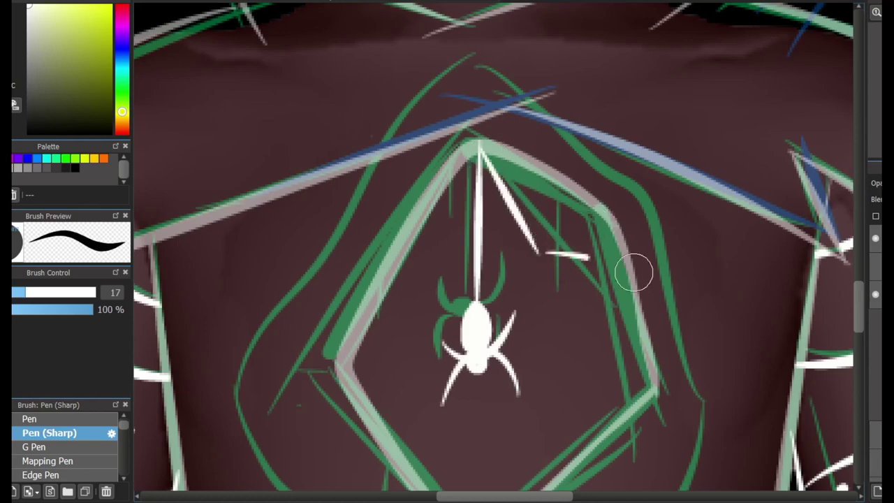
# Step: Draw a white cobweb in the emblem's upper-right corner and two vertical threads hanging from its upper-left edge
pyautogui.moveTo(481, 149)
pyautogui.mouseDown()
pyautogui.moveTo(539, 256)
pyautogui.moveTo(628, 262)
pyautogui.mouseUp()
pyautogui.moveTo(541, 257)
pyautogui.mouseDown()
pyautogui.moveTo(596, 217)
pyautogui.moveTo(609, 242)
pyautogui.moveTo(543, 172)
pyautogui.mouseUp()
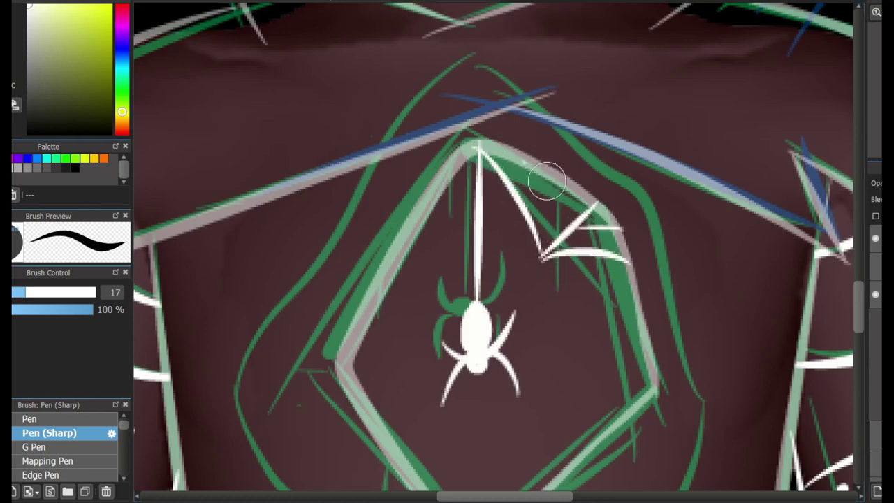
pyautogui.scroll(-3, 424, 88)
pyautogui.moveTo(423, 87); pyautogui.dragTo(428, 183)
pyautogui.moveTo(389, 148); pyautogui.dragTo(395, 246)
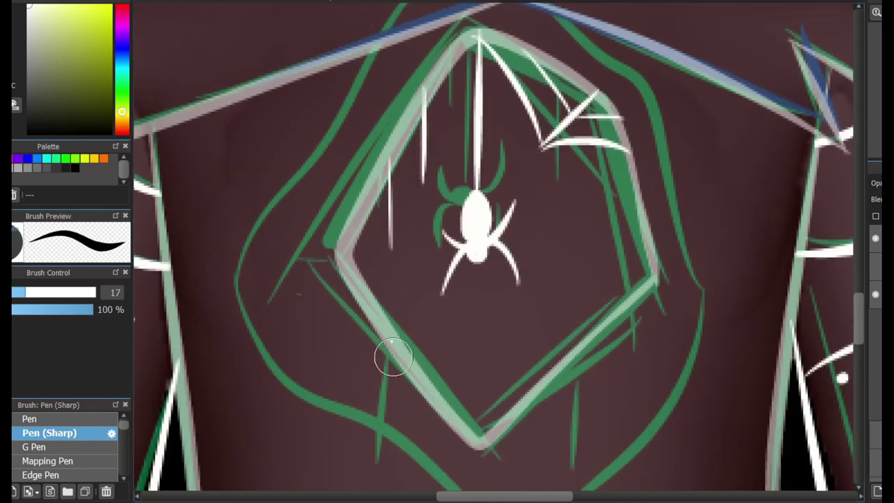
# Step: Trace the curved outline around the chest emblem up to the cape edges, and hang one white thread below each lower emblem edge
pyautogui.scroll(-1, 394, 65)
pyautogui.moveTo(403, 46)
pyautogui.mouseDown()
pyautogui.moveTo(526, 467)
pyautogui.moveTo(605, 60)
pyautogui.mouseUp()
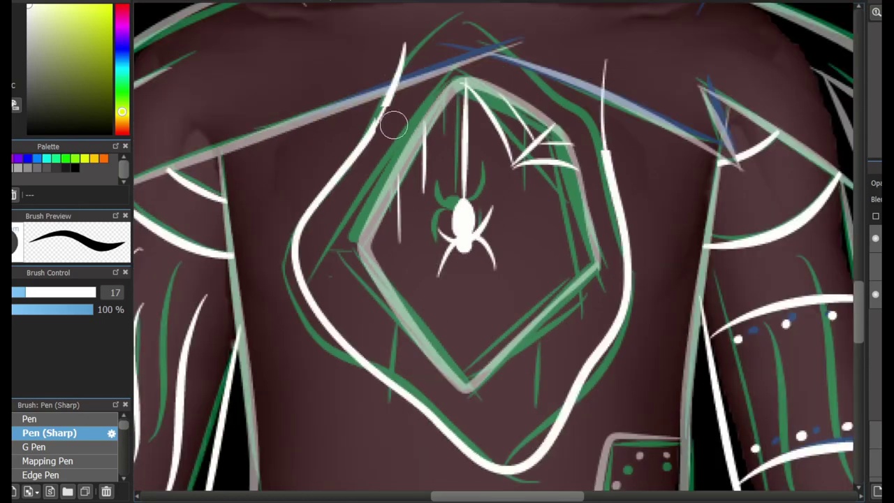
pyautogui.press('b')
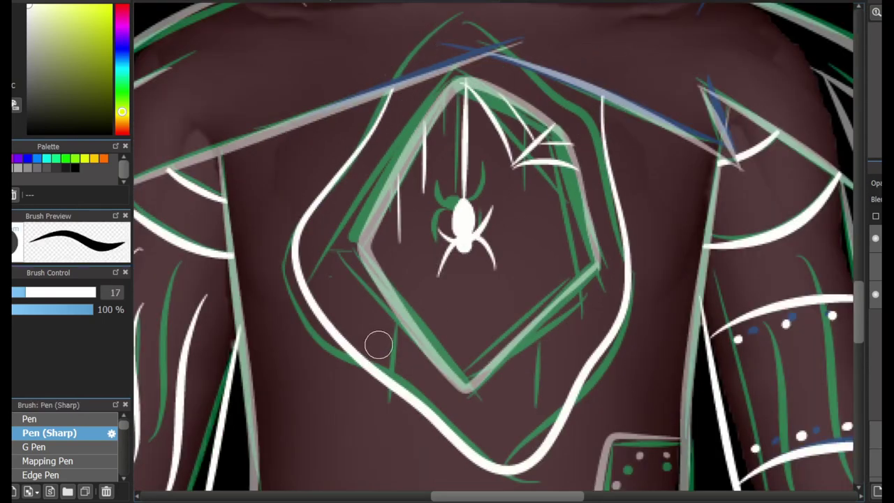
pyautogui.moveTo(365, 239); pyautogui.dragTo(368, 344)
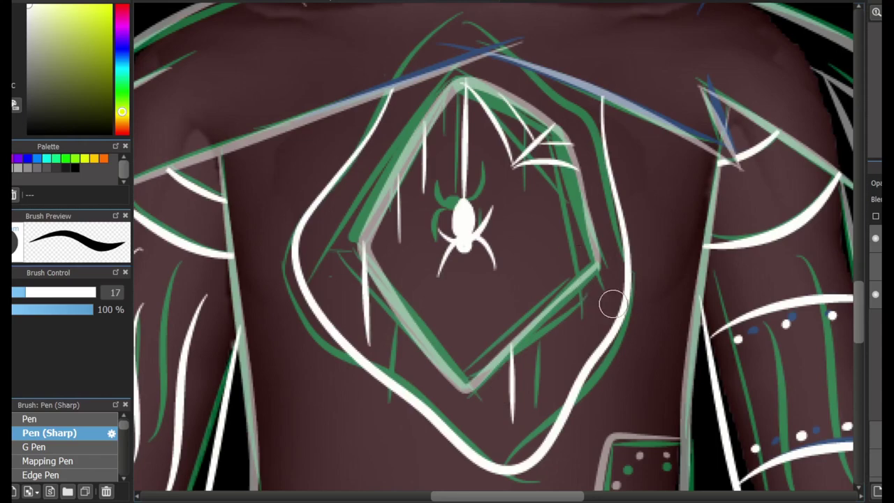
pyautogui.scroll(1, 531, 177)
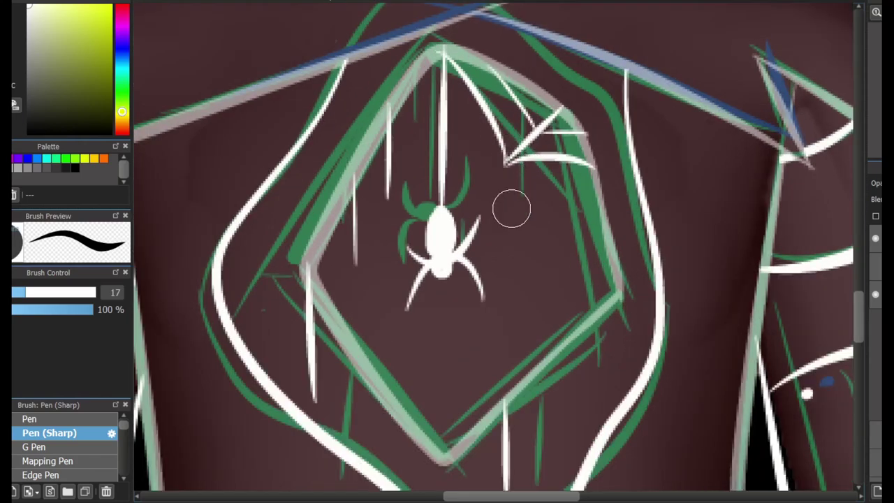
# Step: Paint a small solid red pupil in the mask's eye opening, and review the line art with the sketch and template hidden
pyautogui.scroll(-2, 511, 208)
pyautogui.scroll(2, 512, 208)
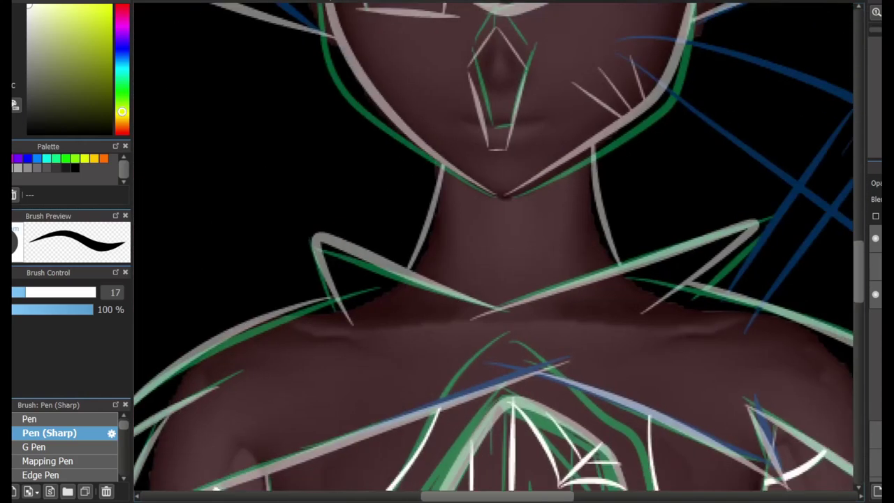
pyautogui.scroll(-2, 511, 208)
pyautogui.click(122, 5)
pyautogui.scroll(3, 379, 91)
pyautogui.click(437, 139)
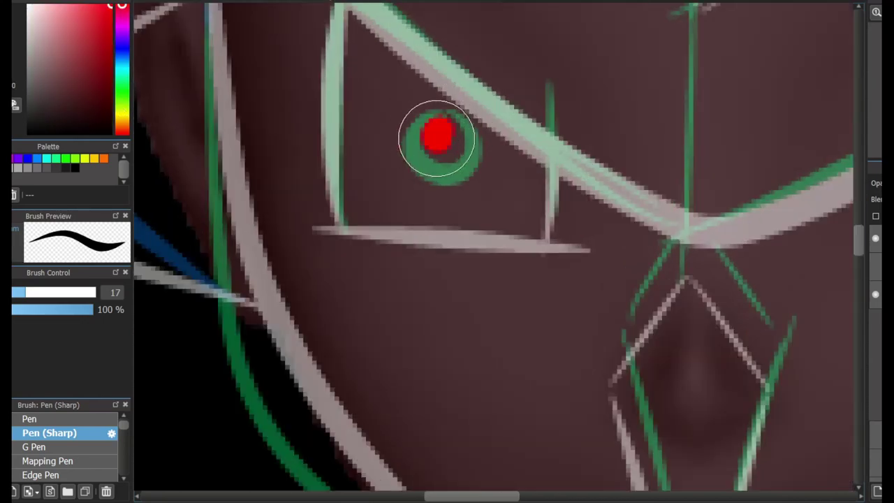
pyautogui.scroll(-3, 393, 181)
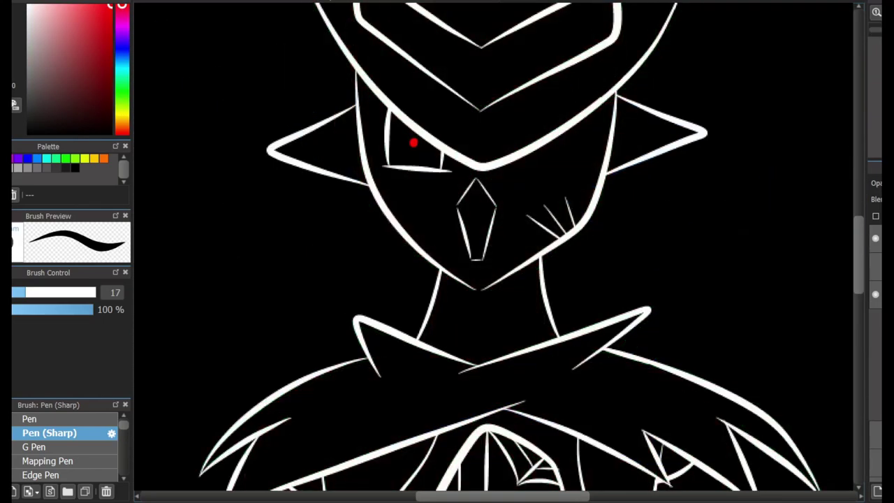
pyautogui.scroll(3, 496, 251)
pyautogui.scroll(-6, 496, 251)
pyautogui.scroll(-2, 496, 251)
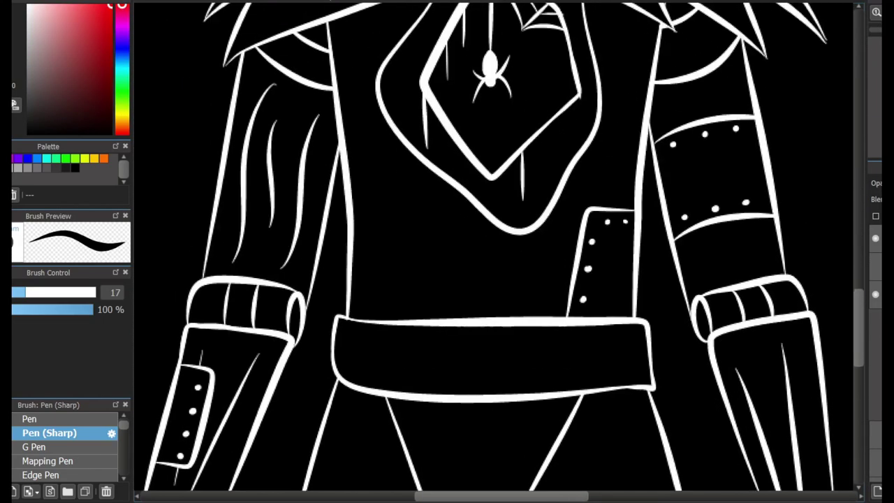
# Step: Trace the weapon's long rounded stock behind the drawing's right shoulder in white, and erase its ends where they overlap the cape
pyautogui.scroll(5, 496, 251)
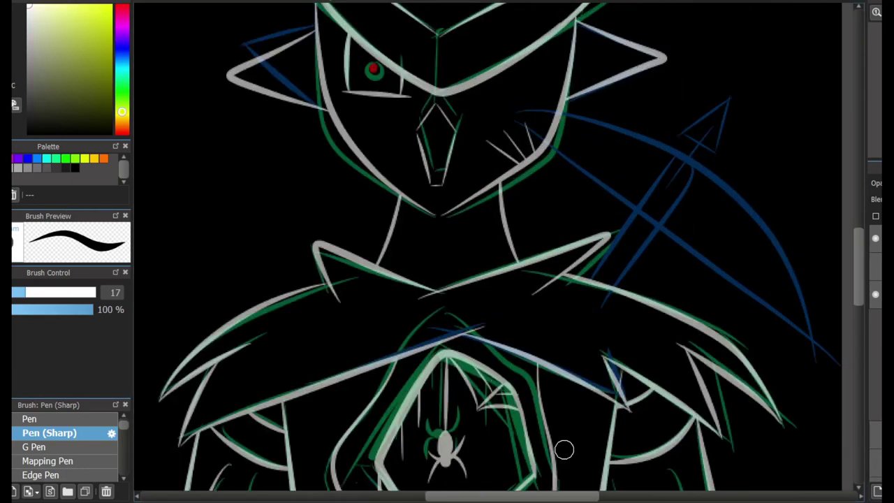
pyautogui.hscroll(3, 564, 450)
pyautogui.moveTo(455, 300)
pyautogui.mouseDown()
pyautogui.moveTo(523, 319)
pyautogui.moveTo(505, 323)
pyautogui.mouseUp()
pyautogui.moveTo(422, 108)
pyautogui.mouseDown()
pyautogui.moveTo(600, 166)
pyautogui.moveTo(700, 380)
pyautogui.mouseUp()
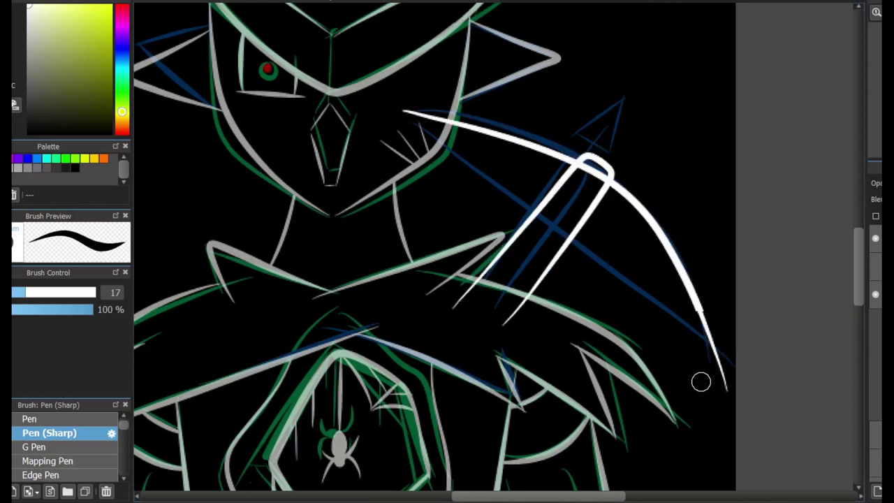
pyautogui.hotkey('ctrl', 'z')
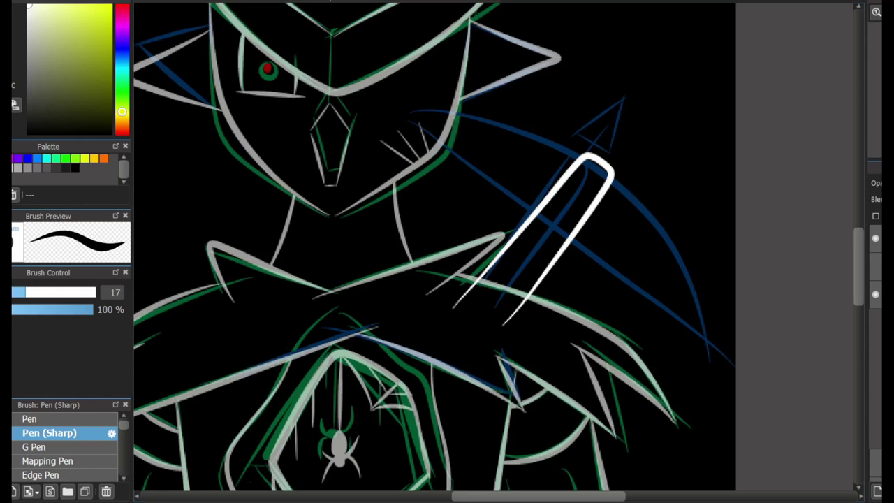
pyautogui.scroll(1, 533, 354)
pyautogui.press(']')
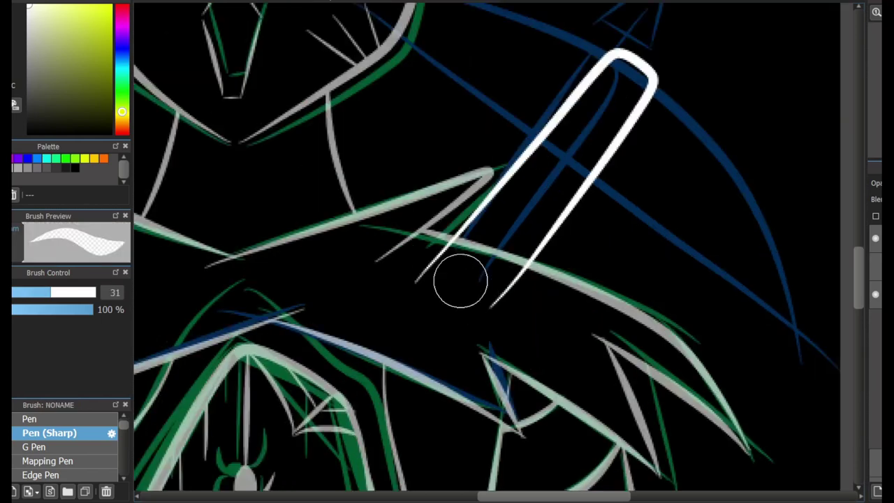
pyautogui.moveTo(418, 285); pyautogui.dragTo(492, 312)
pyautogui.press('b')
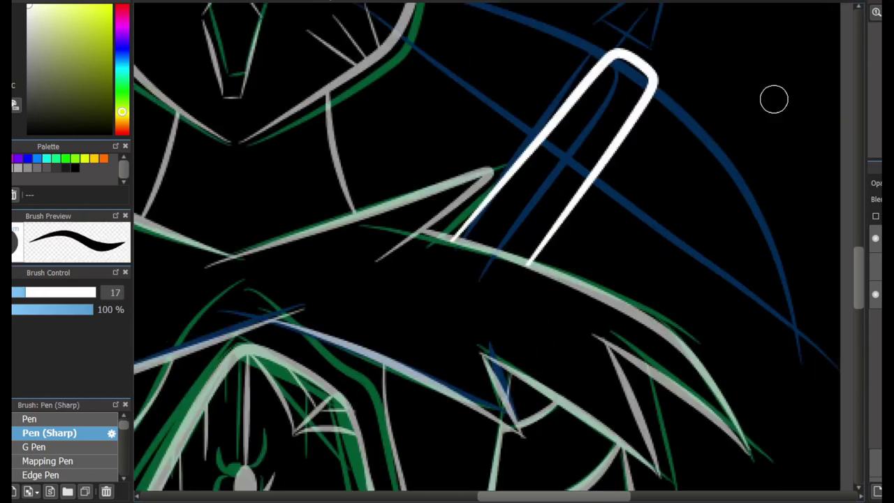
# Step: Trace the weapon's curved bow limb and its straight string in white, running from the mask's cheek across the stock to a shared point
pyautogui.scroll(-3, 594, 214)
pyautogui.moveTo(358, 168)
pyautogui.mouseDown()
pyautogui.moveTo(634, 302)
pyautogui.moveTo(632, 342)
pyautogui.moveTo(662, 412)
pyautogui.mouseUp()
pyautogui.hotkey('ctrl', 'z')
pyautogui.hotkey('ctrl', 'z')
pyautogui.hotkey('ctrl', 'z')
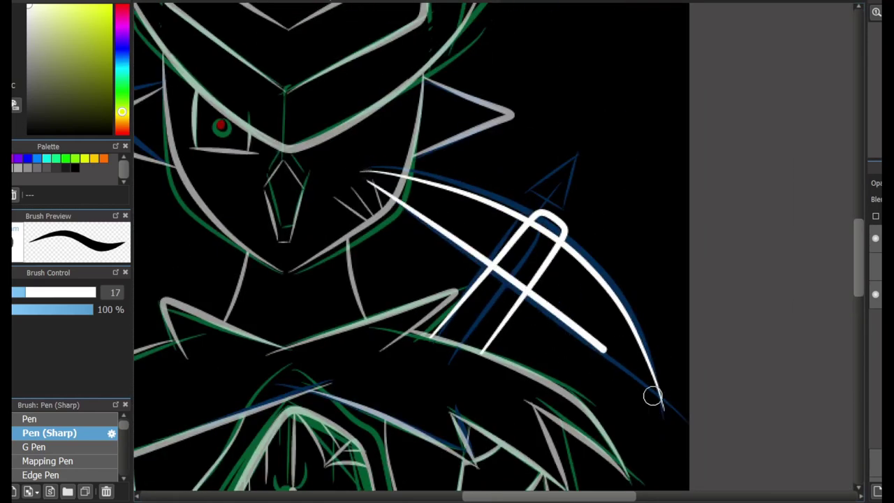
# Step: Erase the parts of the bow limb and string that cross the stock or overlap the mask
pyautogui.press('e')
pyautogui.scroll(2, 463, 263)
pyautogui.moveTo(347, 92)
pyautogui.mouseDown()
pyautogui.moveTo(321, 129)
pyautogui.moveTo(299, 93)
pyautogui.moveTo(328, 88)
pyautogui.mouseUp()
pyautogui.moveTo(549, 175); pyautogui.dragTo(567, 175)
pyautogui.moveTo(521, 237)
pyautogui.mouseDown()
pyautogui.moveTo(503, 265)
pyautogui.moveTo(532, 279)
pyautogui.mouseUp()
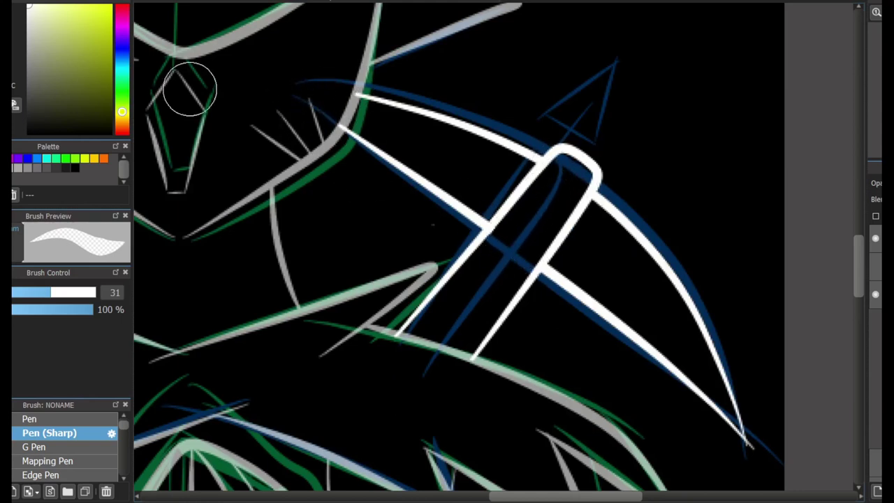
# Step: Draw a white arrow with a triangular head protruding from the stock's rounded end, and erase the shaft inside the stock
pyautogui.press('b')
pyautogui.moveTo(525, 226); pyautogui.dragTo(592, 139)
pyautogui.moveTo(629, 83); pyautogui.dragTo(593, 139)
pyautogui.moveTo(580, 124)
pyautogui.mouseDown()
pyautogui.moveTo(621, 155)
pyautogui.moveTo(656, 40)
pyautogui.moveTo(577, 112)
pyautogui.mouseUp()
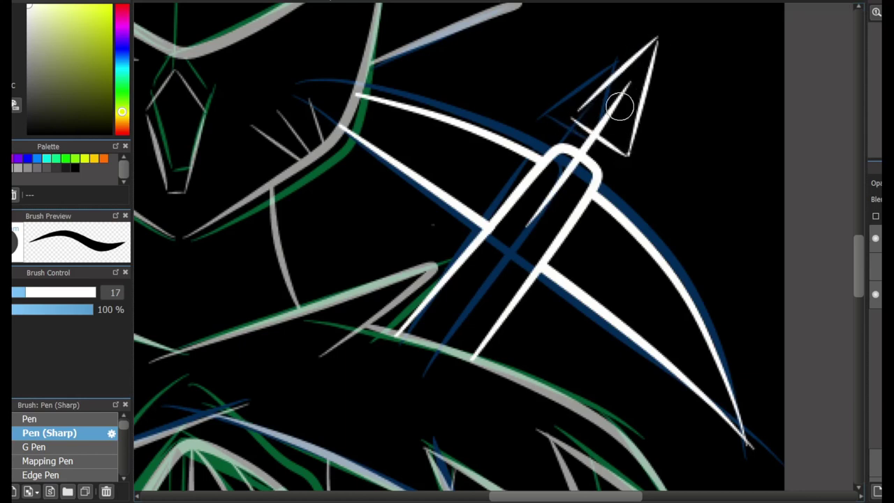
pyautogui.hotkey('ctrl', 'z')
pyautogui.moveTo(657, 42); pyautogui.dragTo(571, 116)
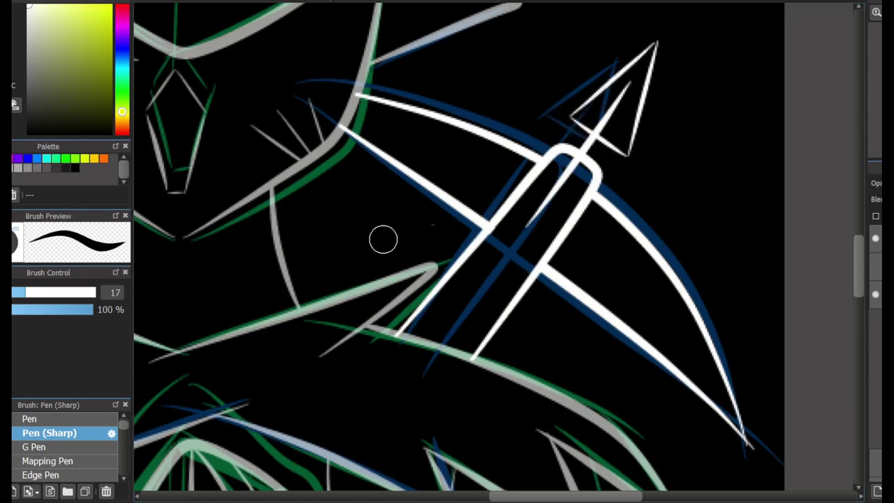
pyautogui.press('e')
pyautogui.moveTo(593, 173)
pyautogui.mouseDown()
pyautogui.moveTo(545, 200)
pyautogui.moveTo(528, 183)
pyautogui.mouseUp()
# Step: Paint a thin vertical red drip hanging from the arrowhead's tip
pyautogui.press('b')
pyautogui.scroll(2, 671, 153)
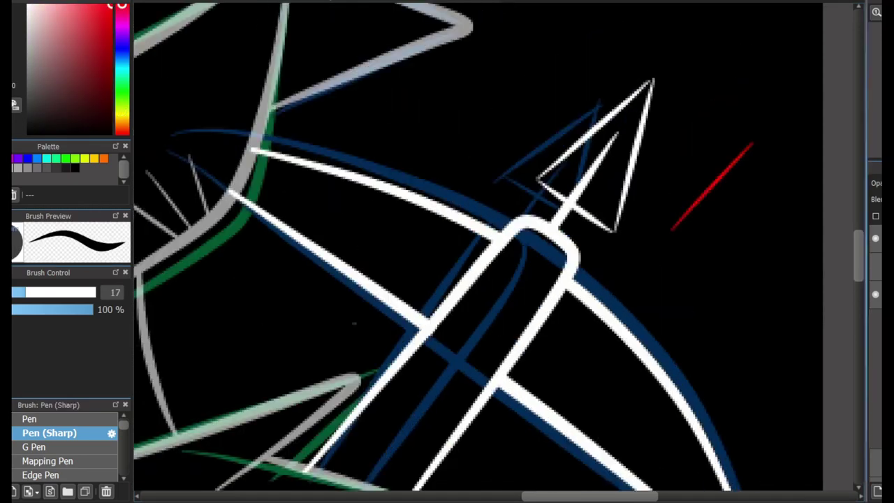
pyautogui.moveTo(656, 93); pyautogui.dragTo(658, 144)
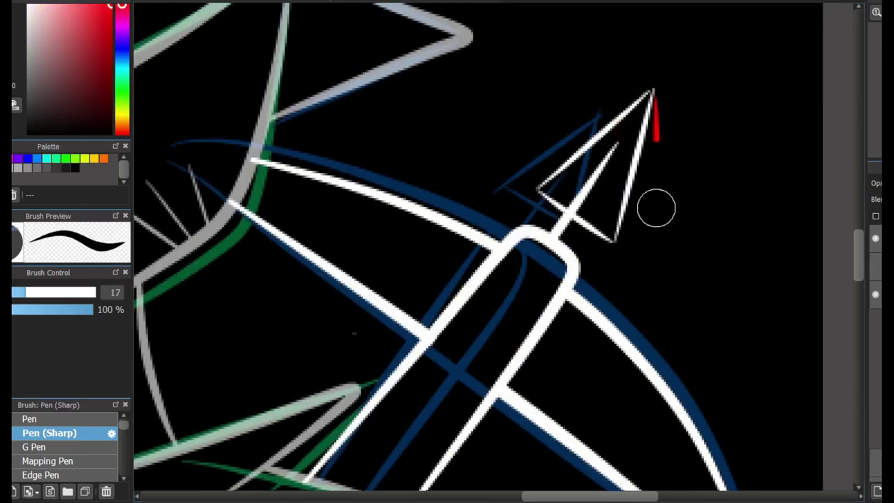
pyautogui.hotkey('ctrl', 'z')
pyautogui.moveTo(657, 95); pyautogui.dragTo(659, 202)
pyautogui.scroll(-2, 744, 210)
pyautogui.scroll(-2, 328, 261)
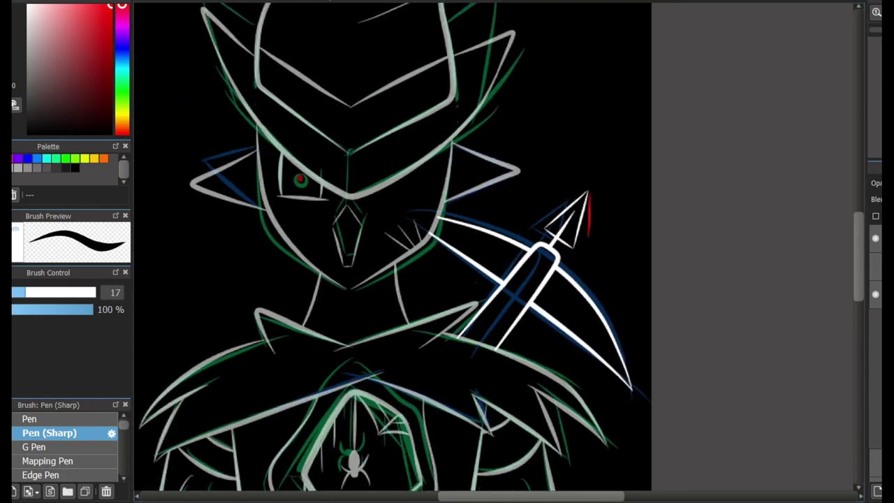
# Step: Paint a narrow vertical red mark on the body of the spider in the chest emblem
pyautogui.scroll(5, 485, 256)
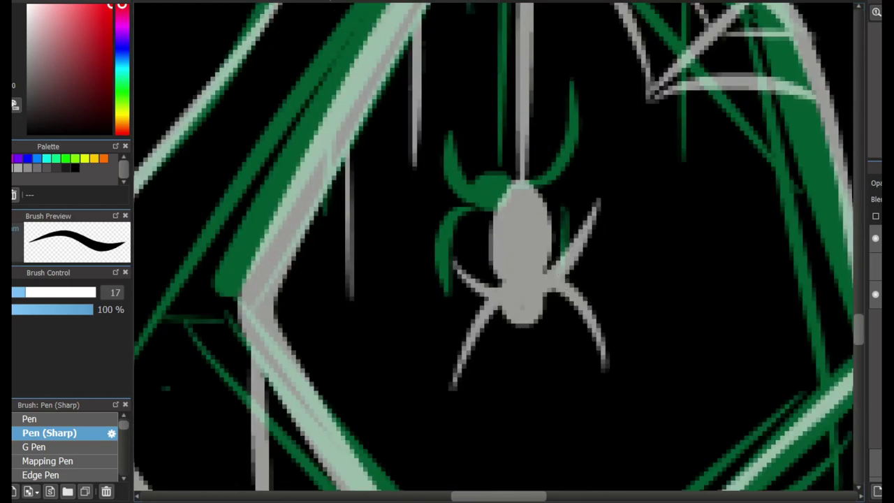
pyautogui.moveTo(521, 269); pyautogui.dragTo(511, 218)
pyautogui.hotkey('ctrl', 'z')
pyautogui.moveTo(520, 260)
pyautogui.mouseDown()
pyautogui.moveTo(520, 233)
pyautogui.moveTo(517, 264)
pyautogui.mouseUp()
pyautogui.hotkey('ctrl', 'z')
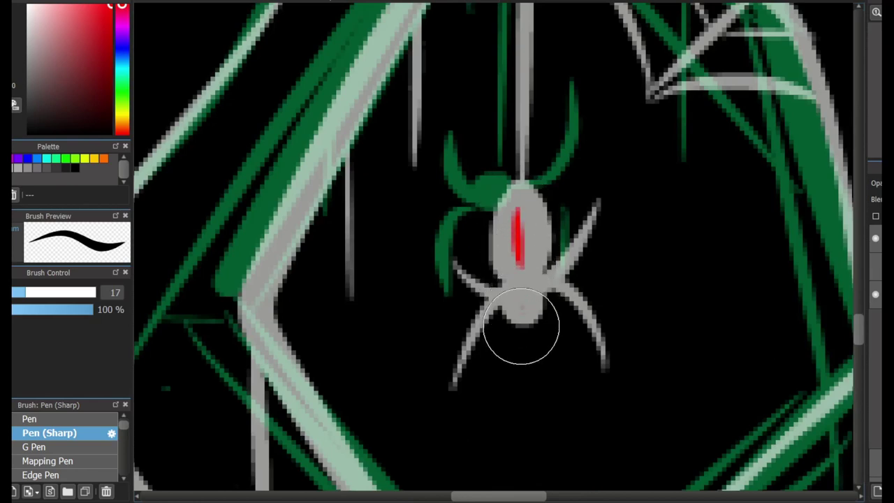
pyautogui.scroll(-5, 472, 396)
# Step: Try two short red streaks running down from the lower edge of the studded upper-arm band
pyautogui.scroll(1, 472, 396)
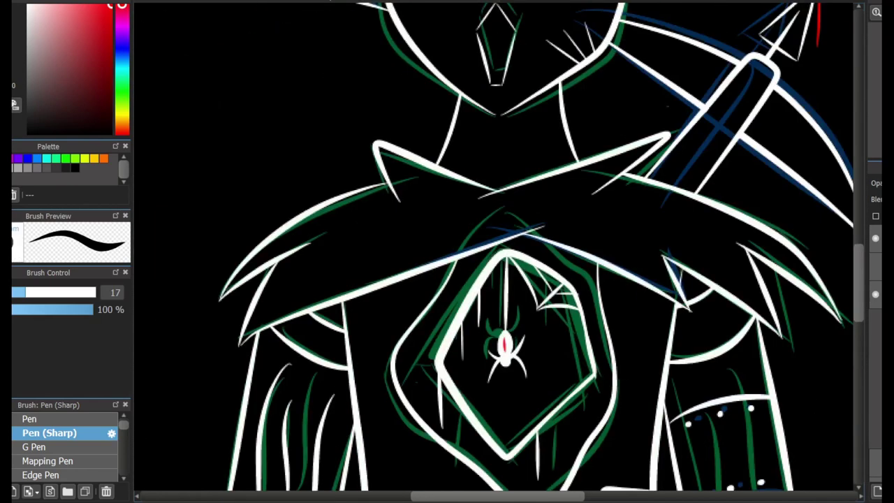
pyautogui.scroll(-3, 499, 251)
pyautogui.scroll(2, 646, 376)
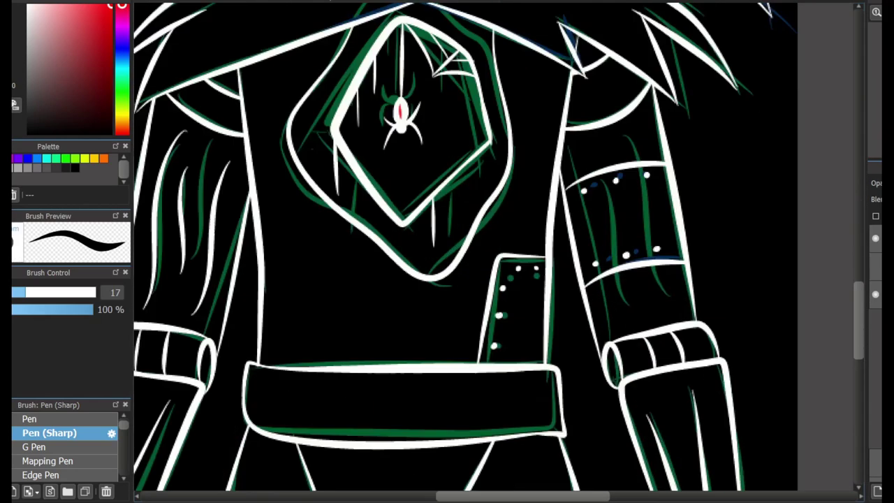
pyautogui.scroll(-3, 675, 300)
pyautogui.scroll(5, 674, 300)
pyautogui.moveTo(700, 175); pyautogui.dragTo(697, 301)
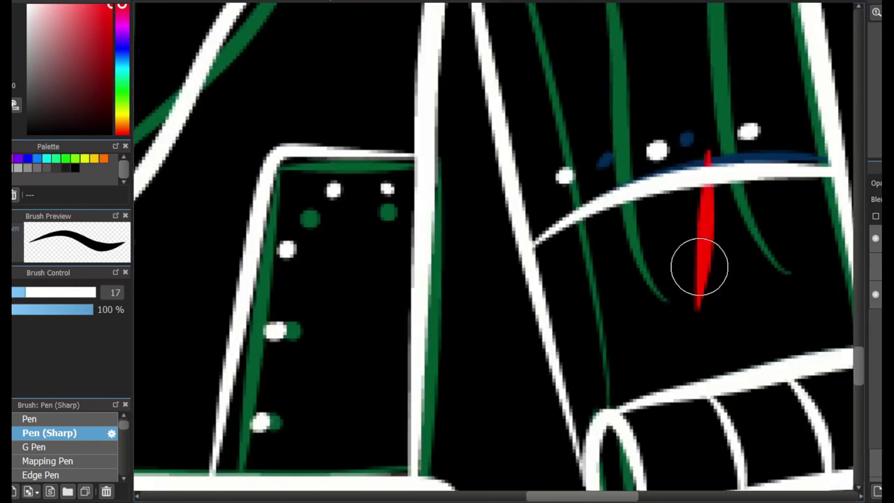
pyautogui.hotkey('ctrl', 'z')
pyautogui.moveTo(701, 185); pyautogui.dragTo(697, 328)
pyautogui.scroll(-2, 773, 245)
pyautogui.scroll(2, 371, 300)
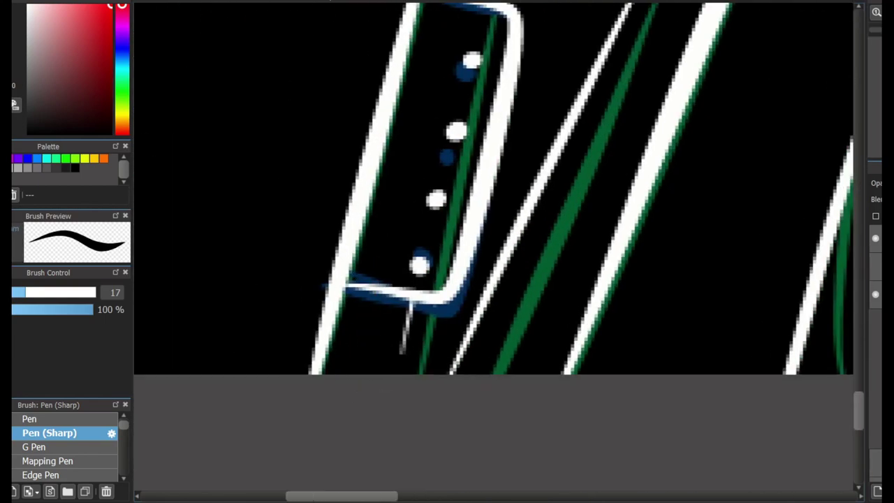
pyautogui.scroll(-2, 371, 299)
pyautogui.scroll(3, 616, 222)
pyautogui.scroll(-1, 498, 315)
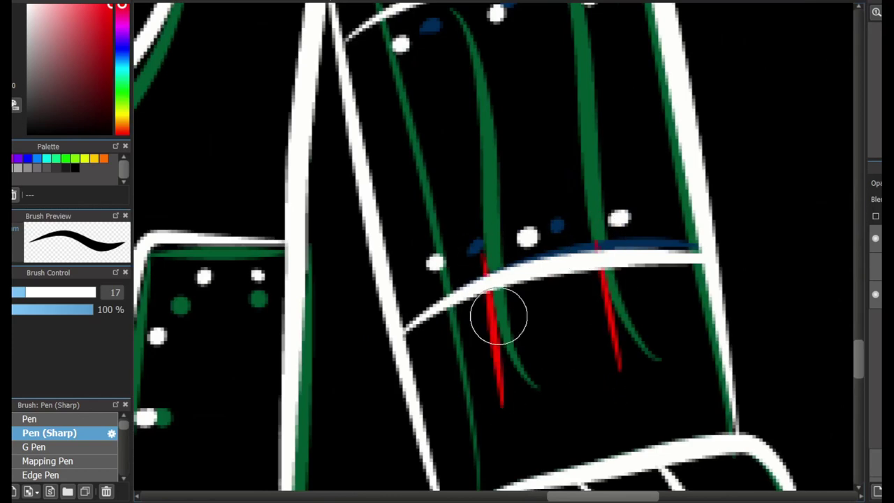
# Step: Remove the two red streaks from below the studded upper-arm band
pyautogui.press(']')
pyautogui.scroll(-3, 531, 241)
pyautogui.scroll(2, 506, 248)
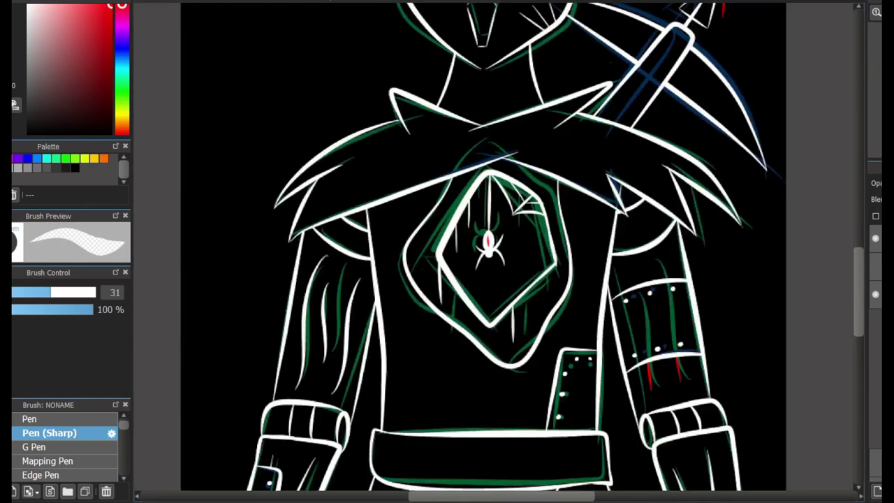
pyautogui.scroll(-2, 489, 259)
pyautogui.scroll(2, 460, 276)
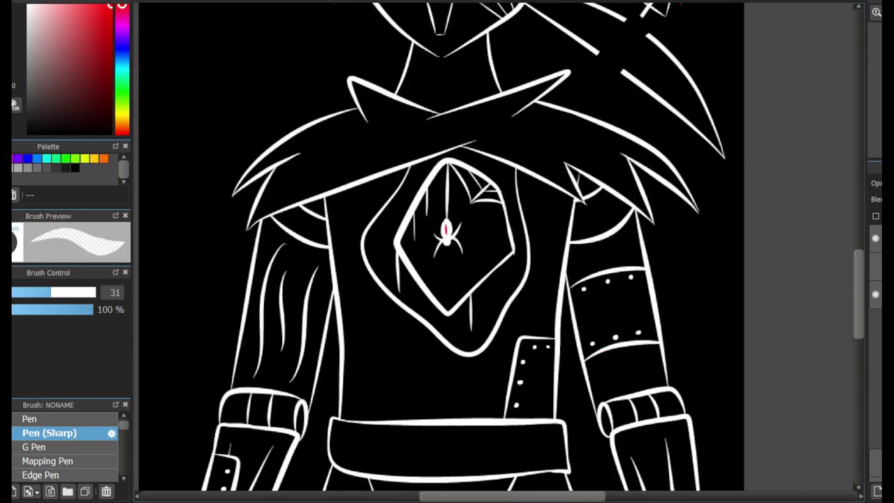
# Step: Review the white line art and its red accents with the green and blue sketch hidden, and bring back the numbered template
pyautogui.scroll(1, 354, 116)
pyautogui.scroll(-3, 355, 116)
pyautogui.scroll(3, 433, 252)
pyautogui.scroll(-2, 447, 252)
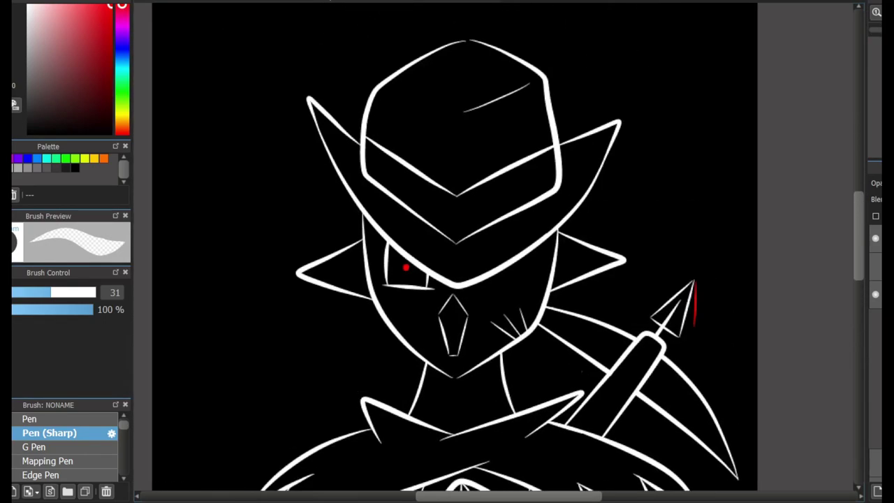
pyautogui.scroll(2, 447, 251)
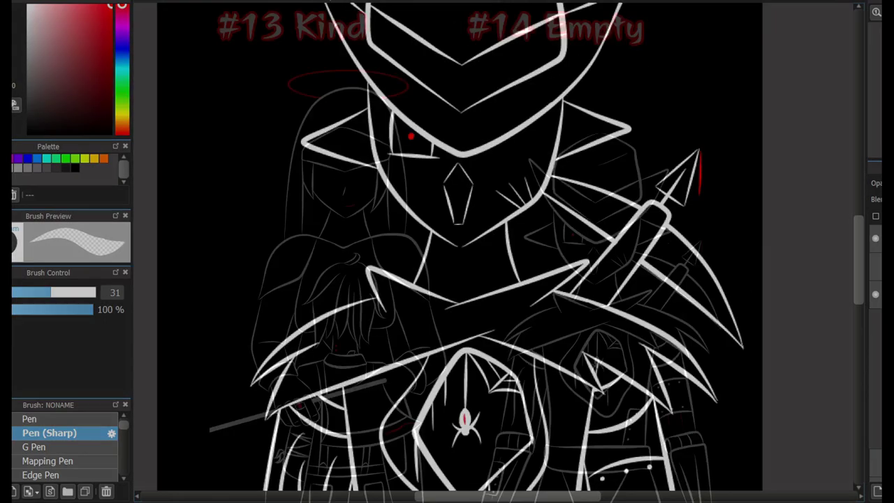